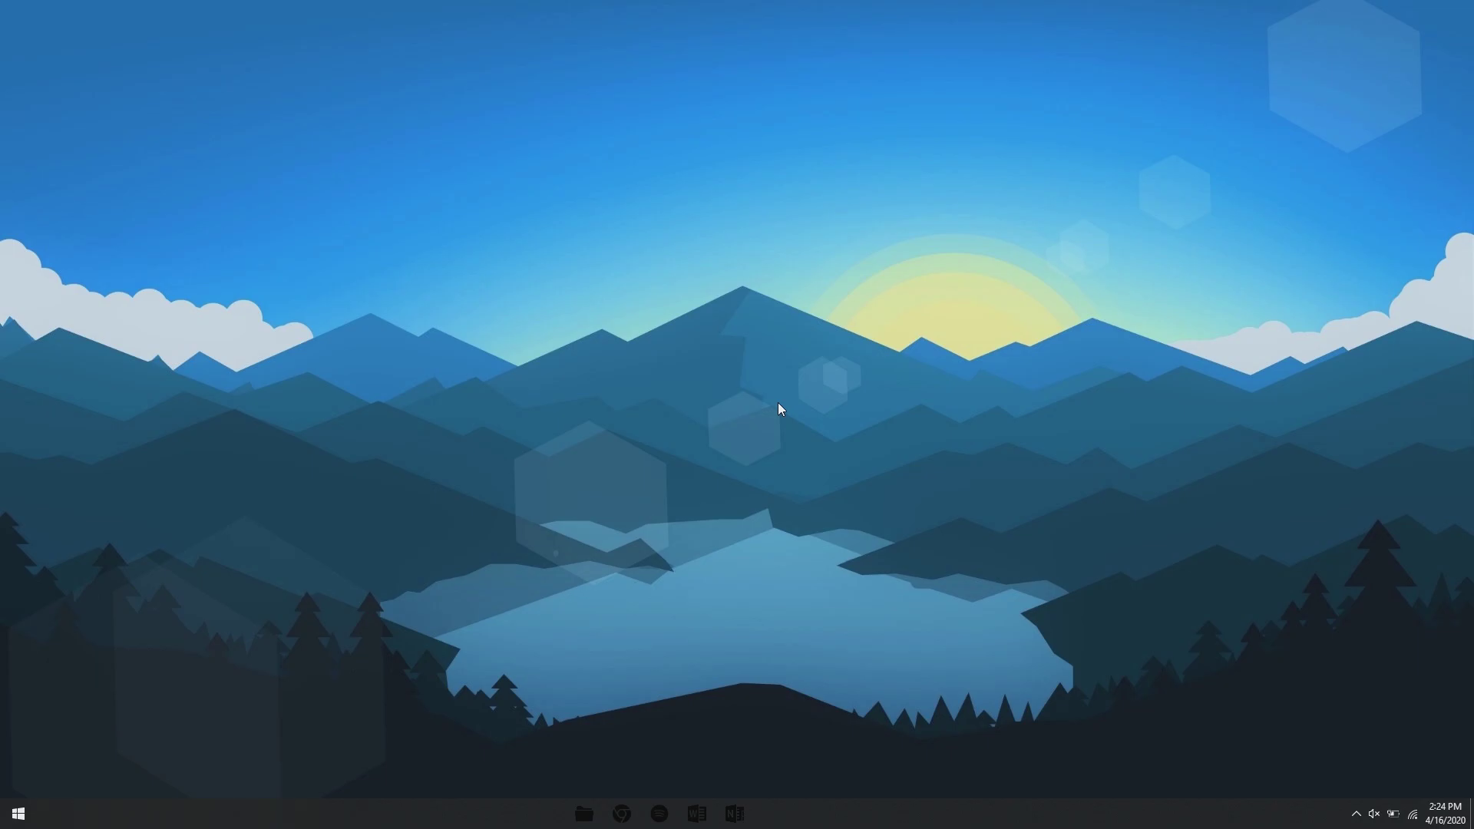
In Chrome, load the pasted MediaFire link, download BillDoesTechforHer Desktop.zip (42.33 MB), and open it.
type("chr")
key("Return")
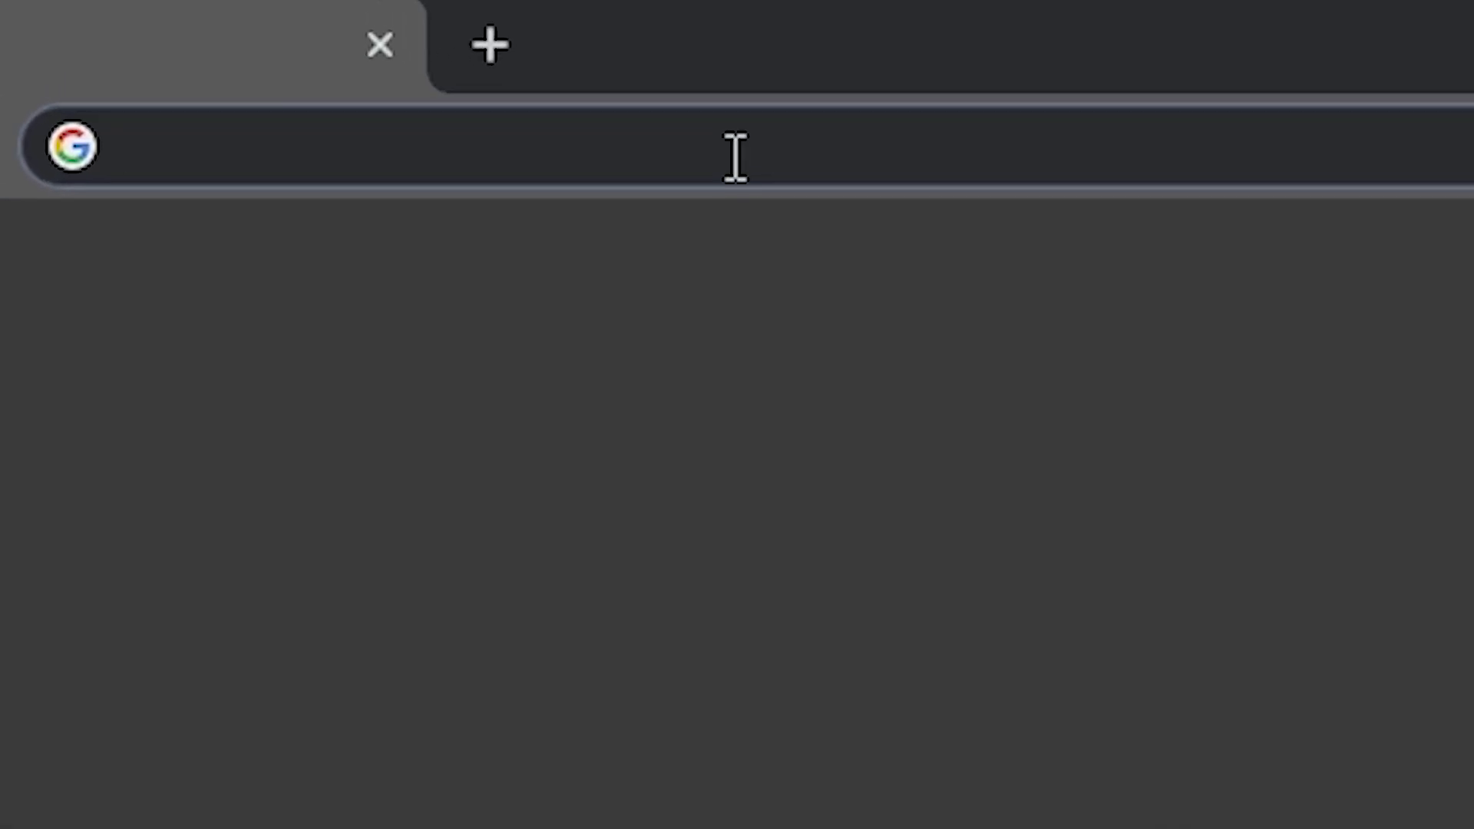
key("ctrl+v")
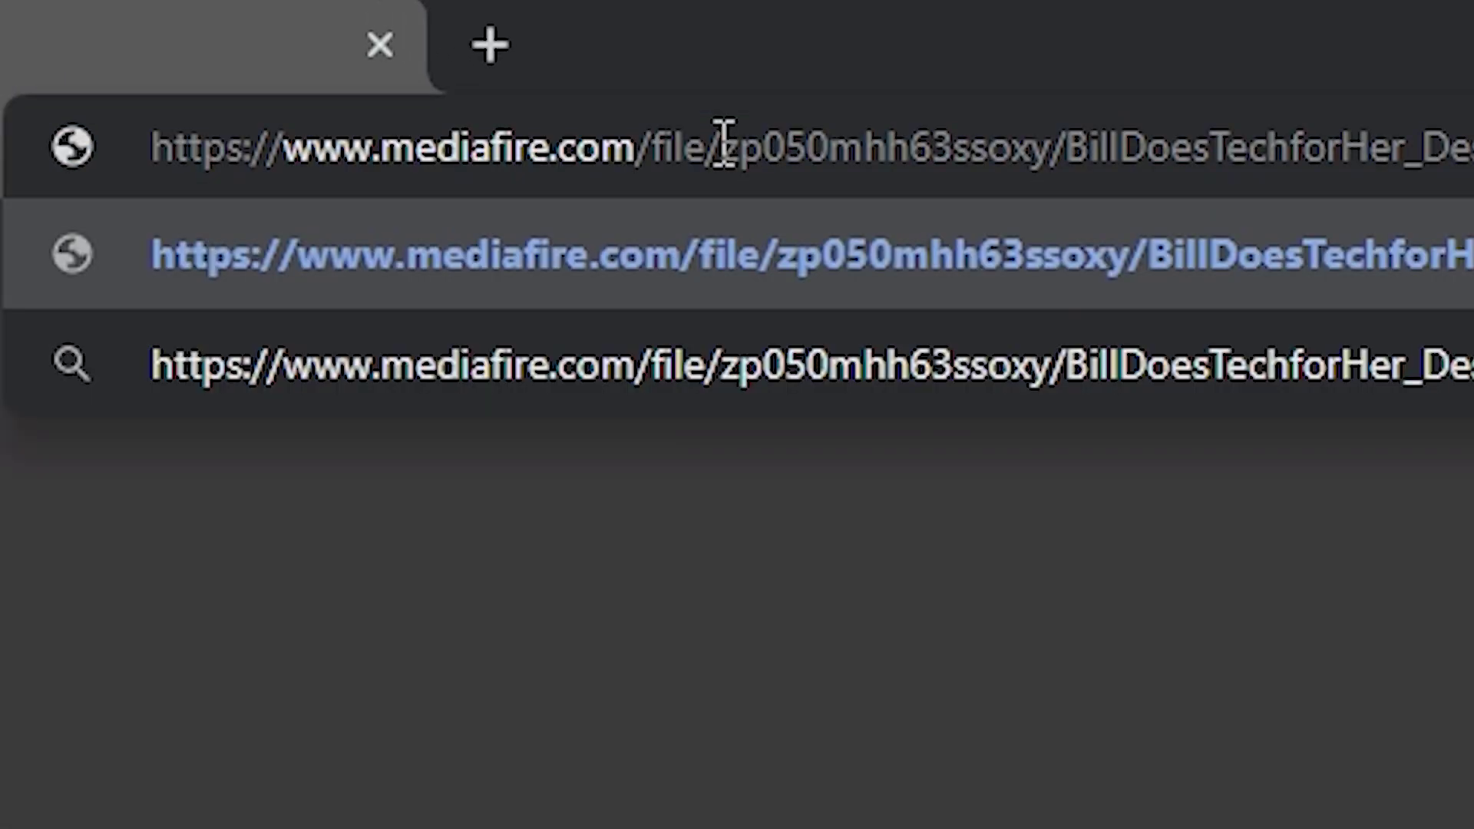
key("Return")
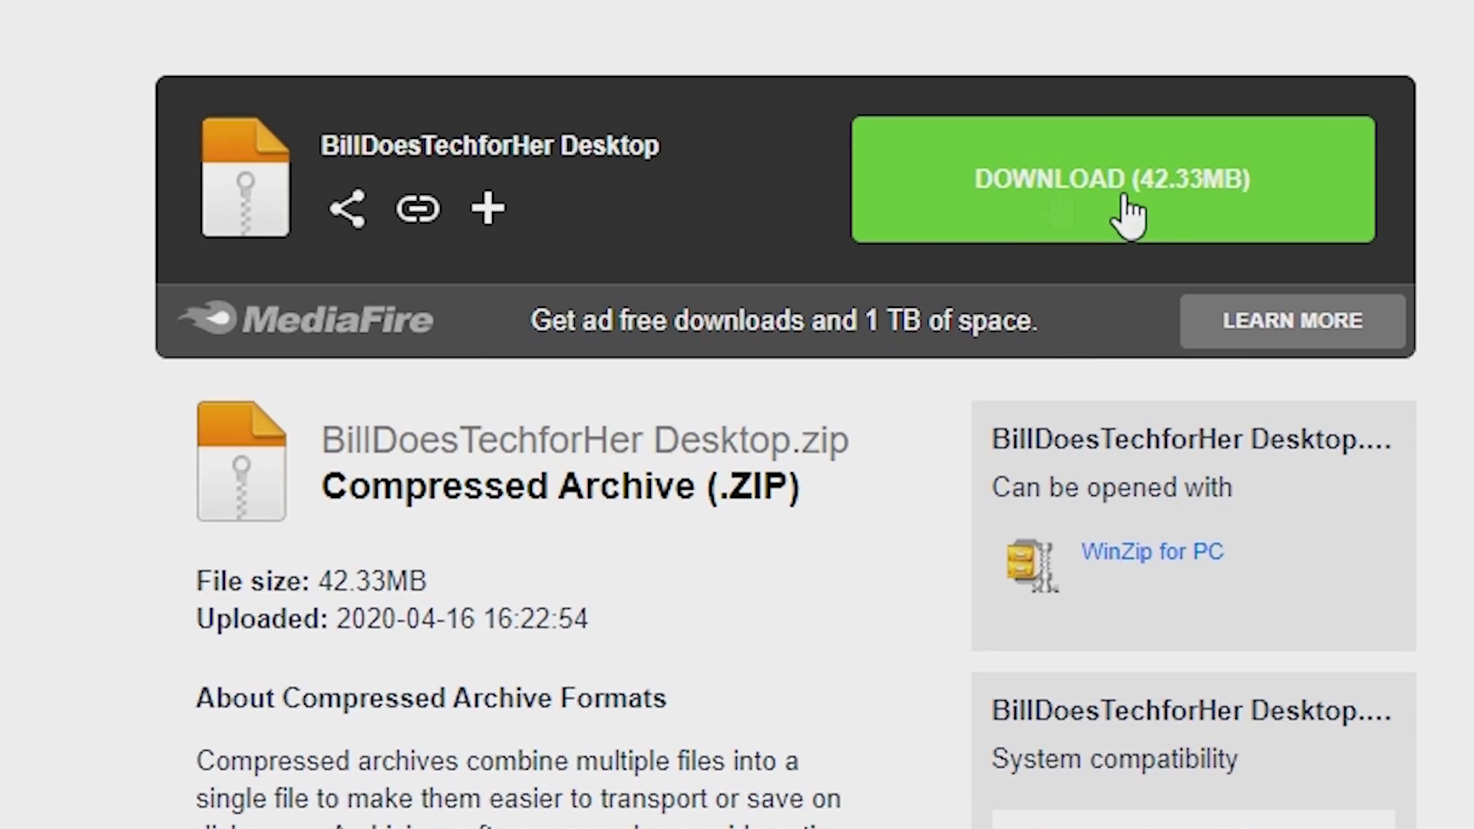
left_click(992, 195)
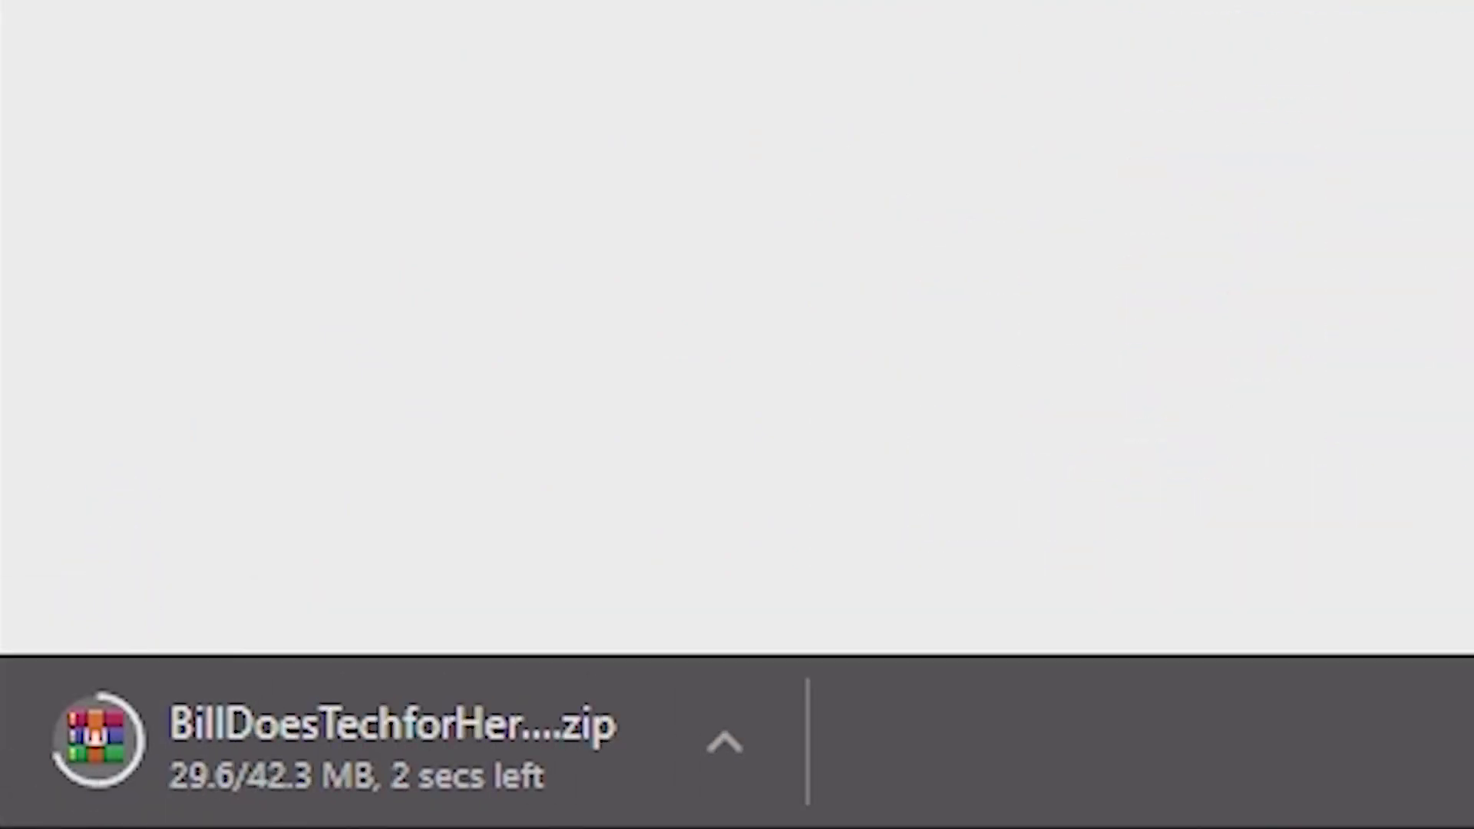
left_click(481, 732)
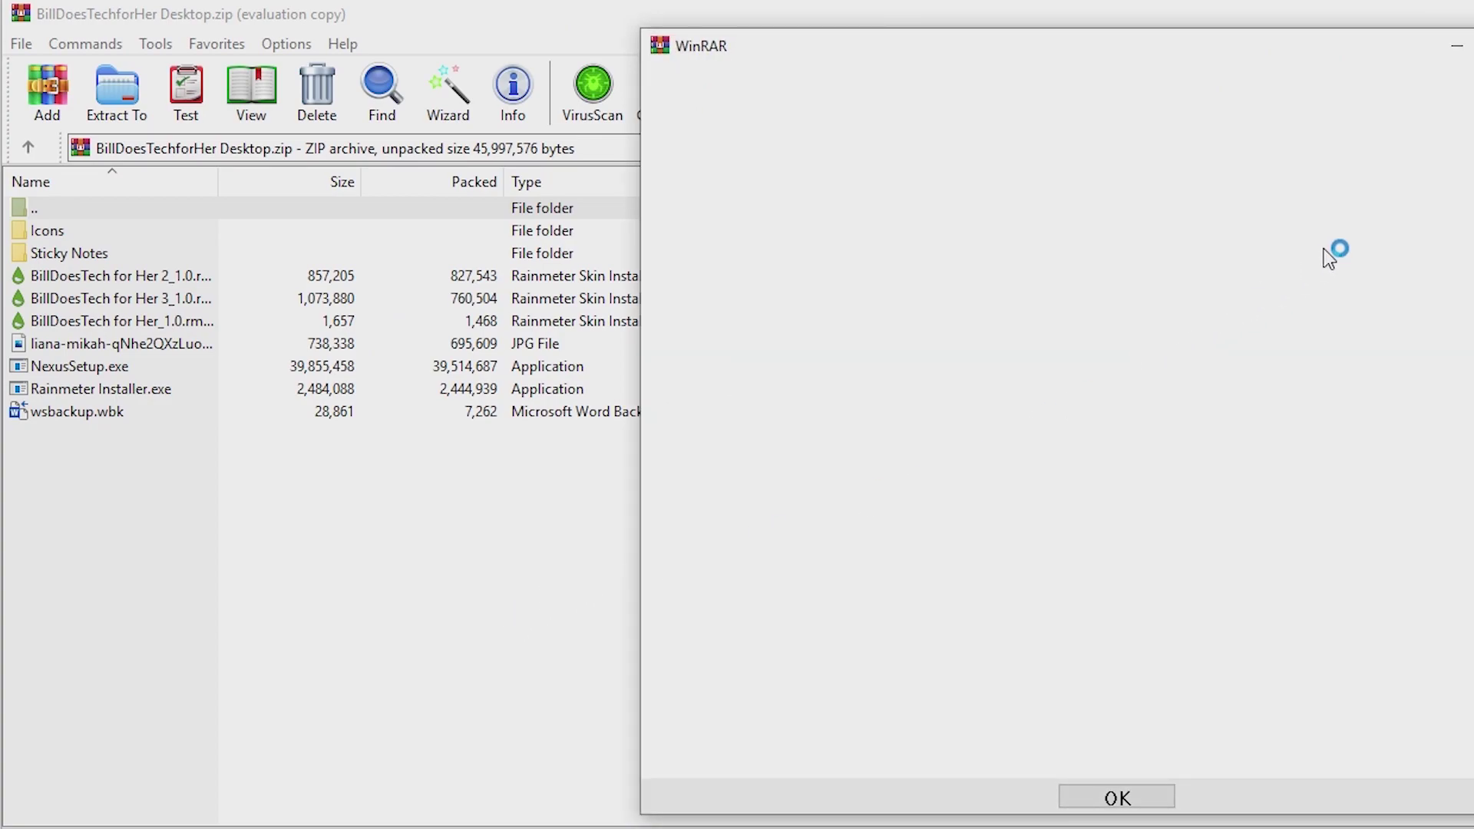
Extract the whole archive onto the desktop with WinRAR and run Rainmeter Installer.exe.
key("Return")
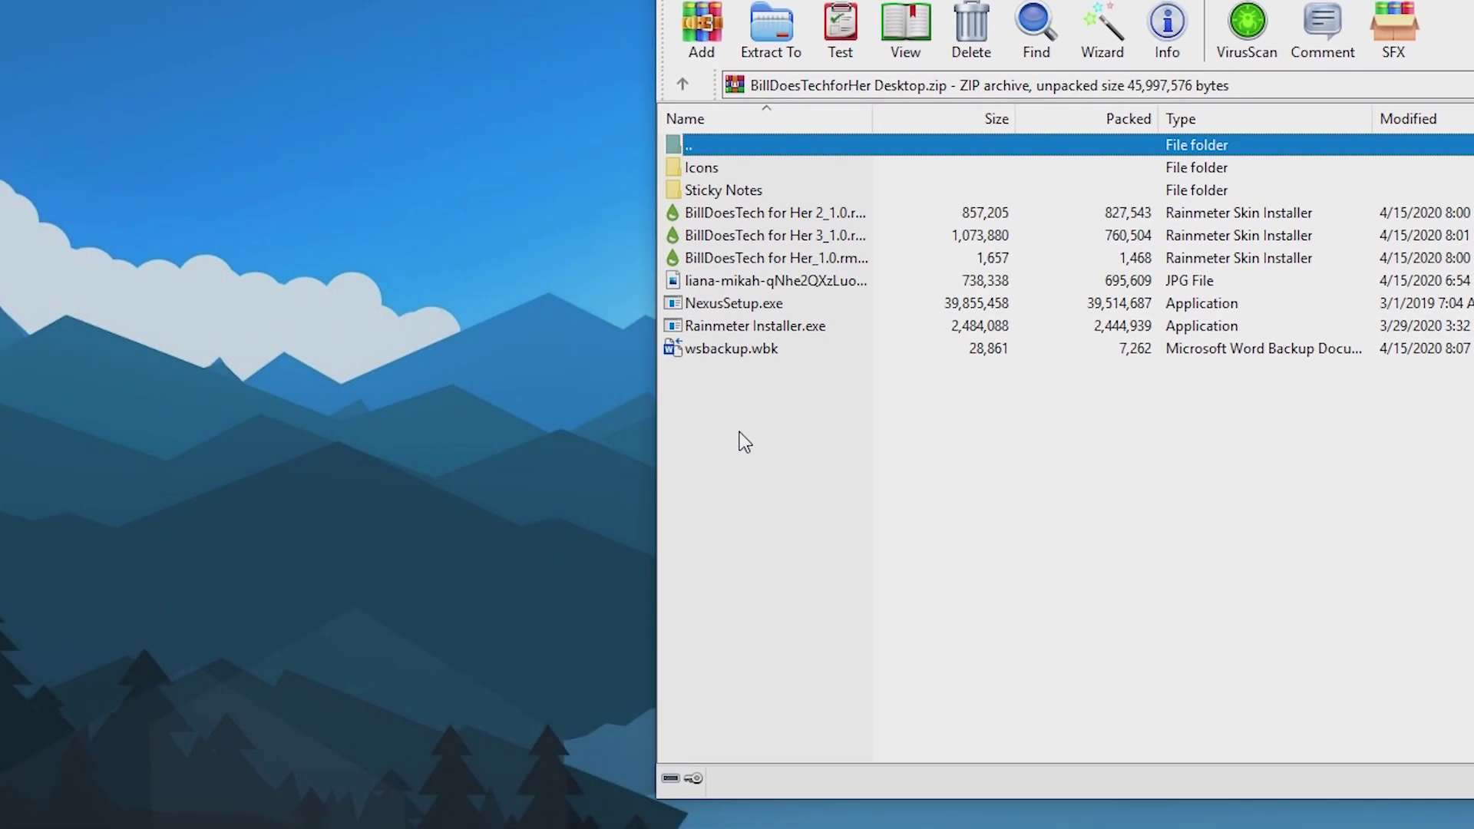
left_click_drag(743, 442, 388, 131)
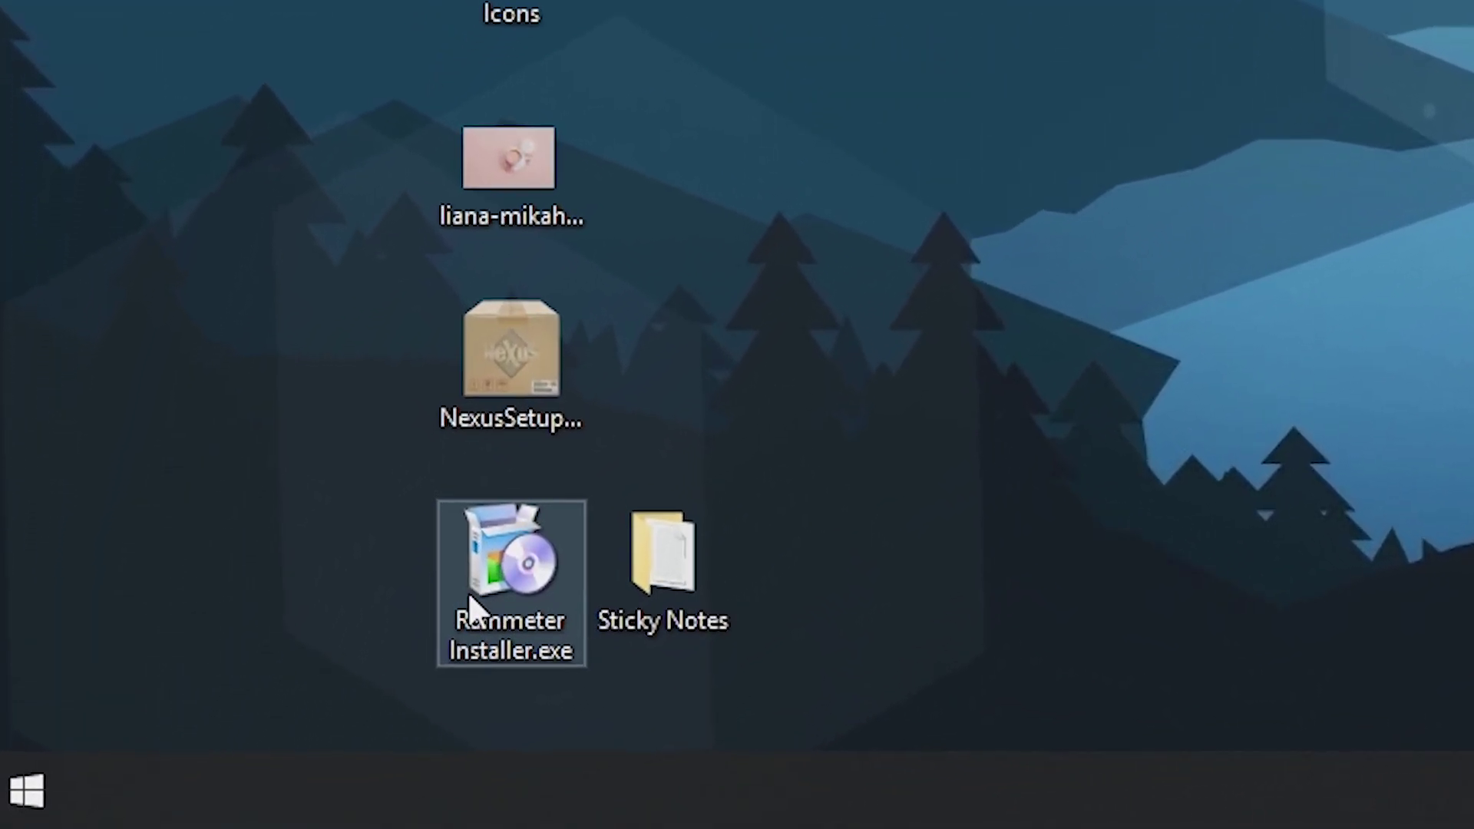
double_click(418, 637)
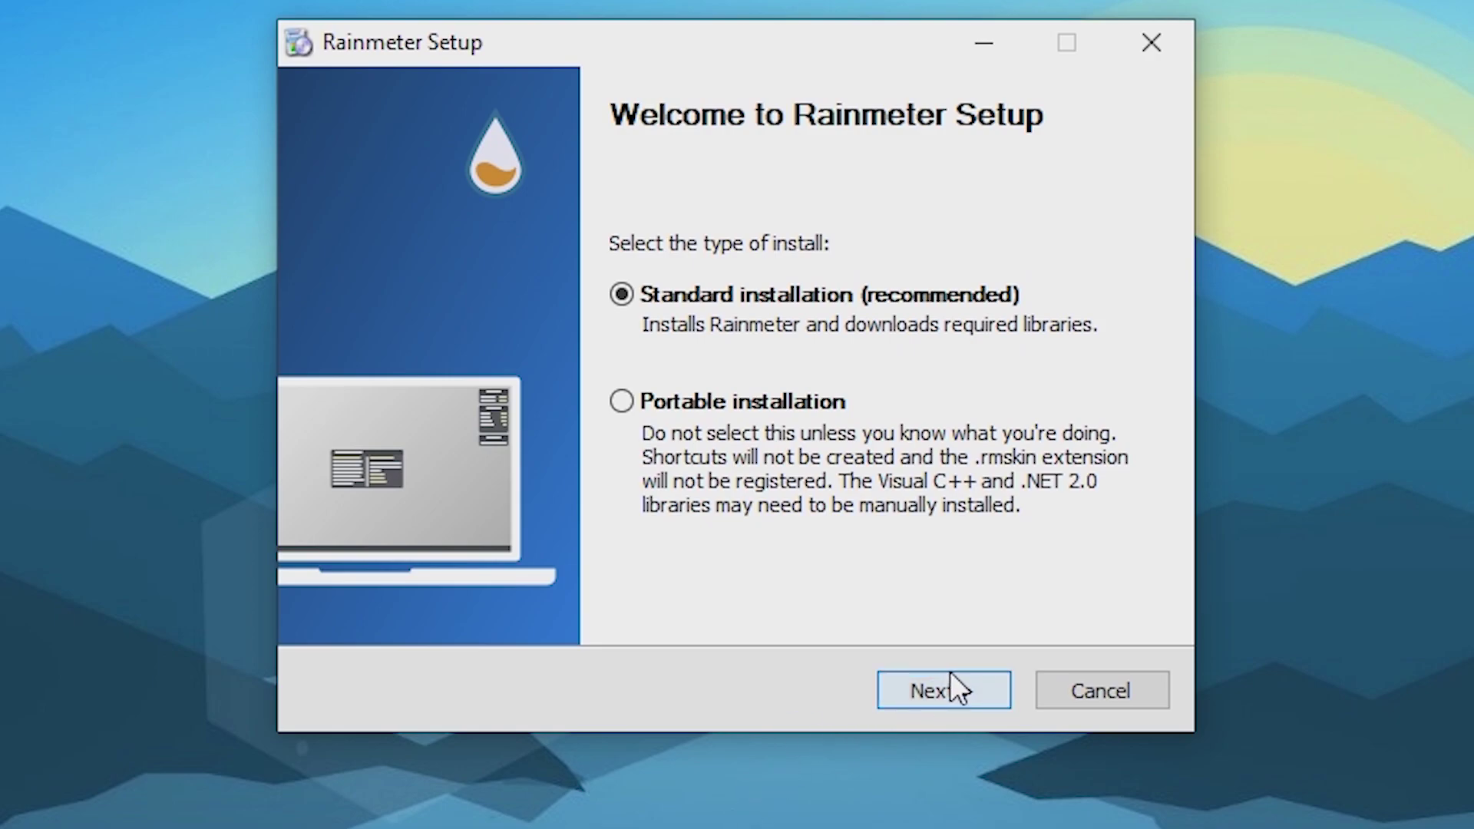
Install Rainmeter to C:\Program Files\Rainmeter with the Standard installation and launch it.
left_click(948, 676)
left_click(946, 687)
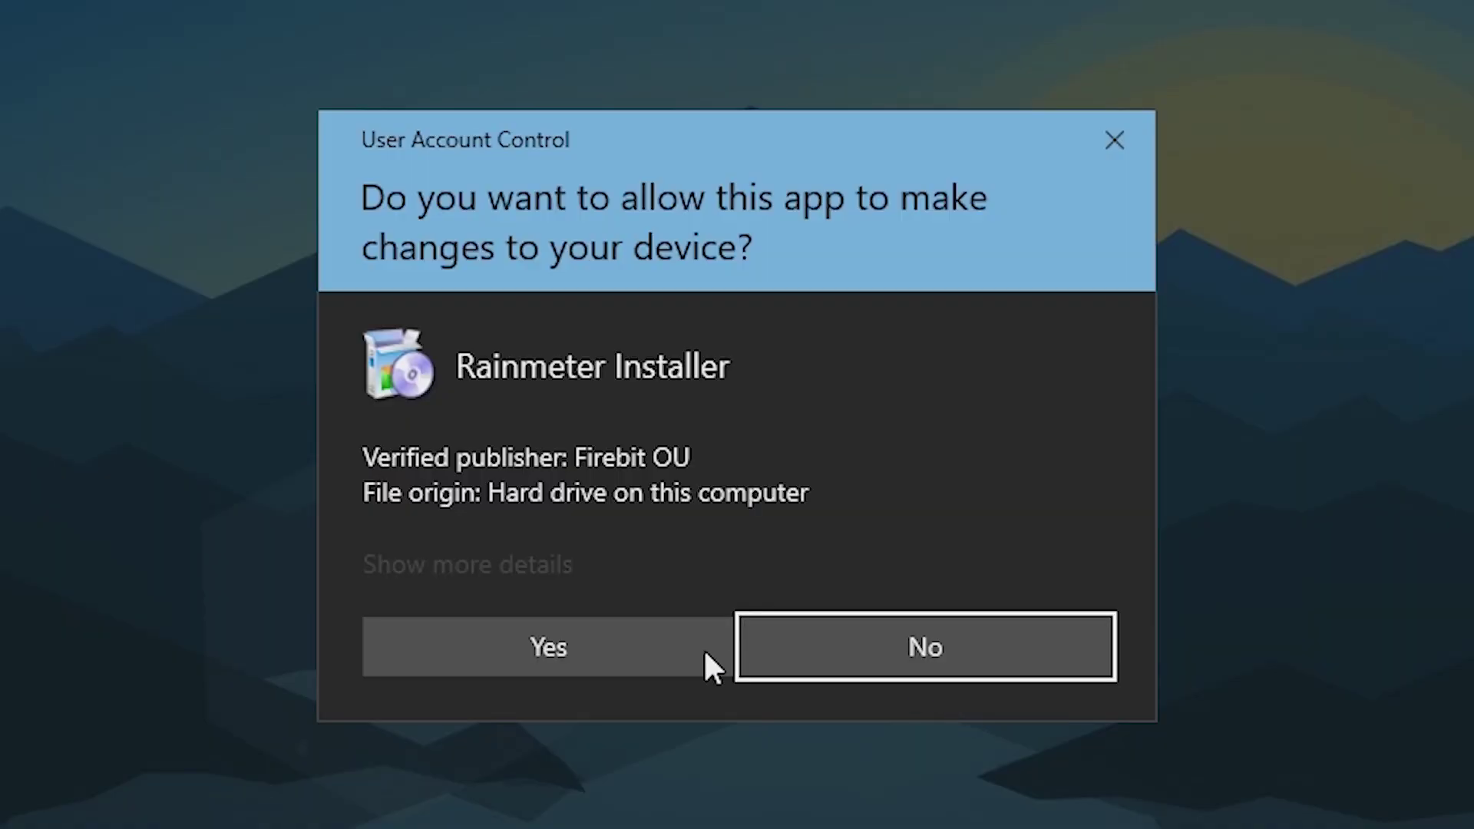
left_click(638, 652)
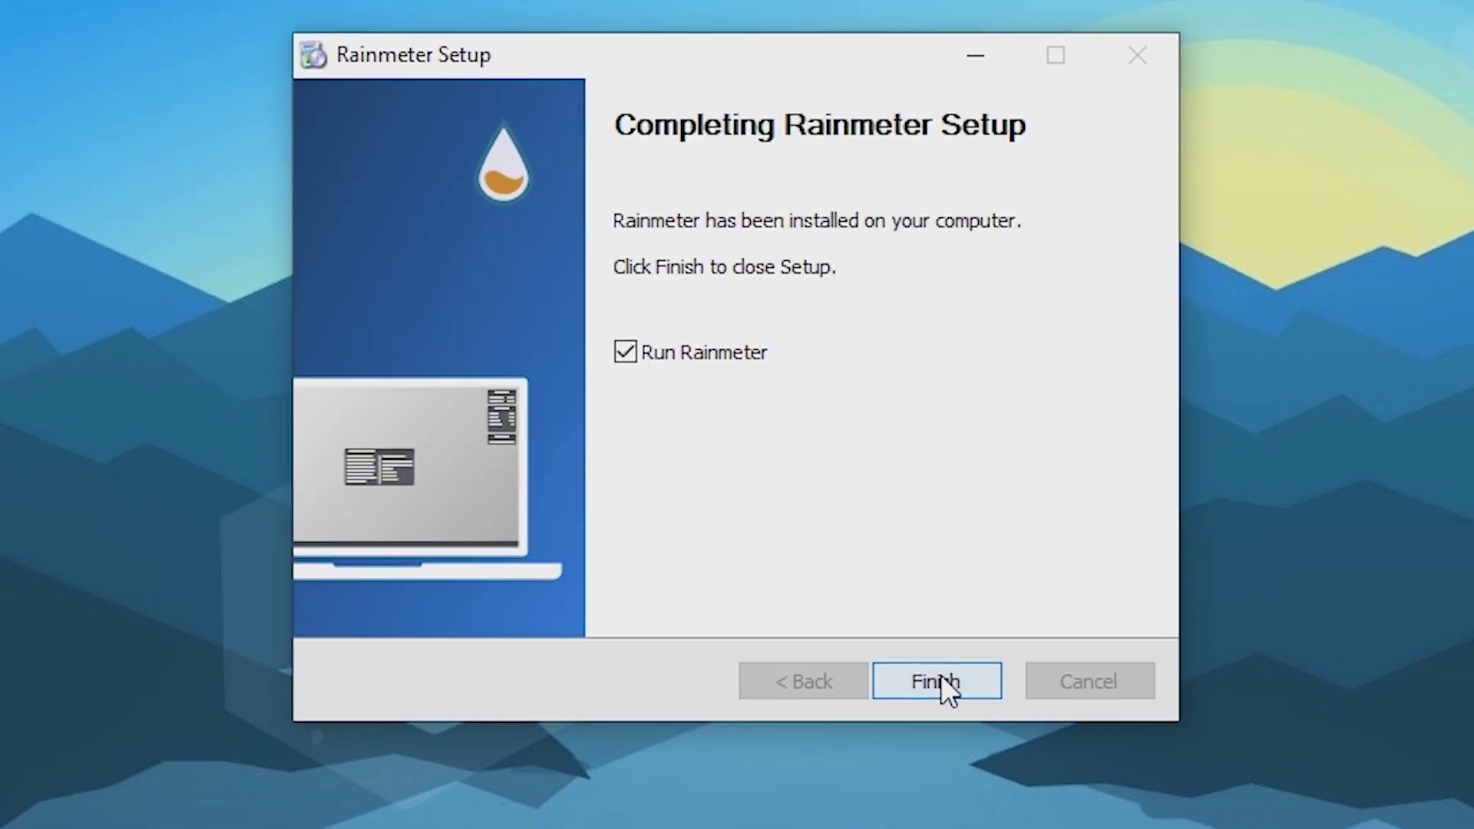
left_click(946, 684)
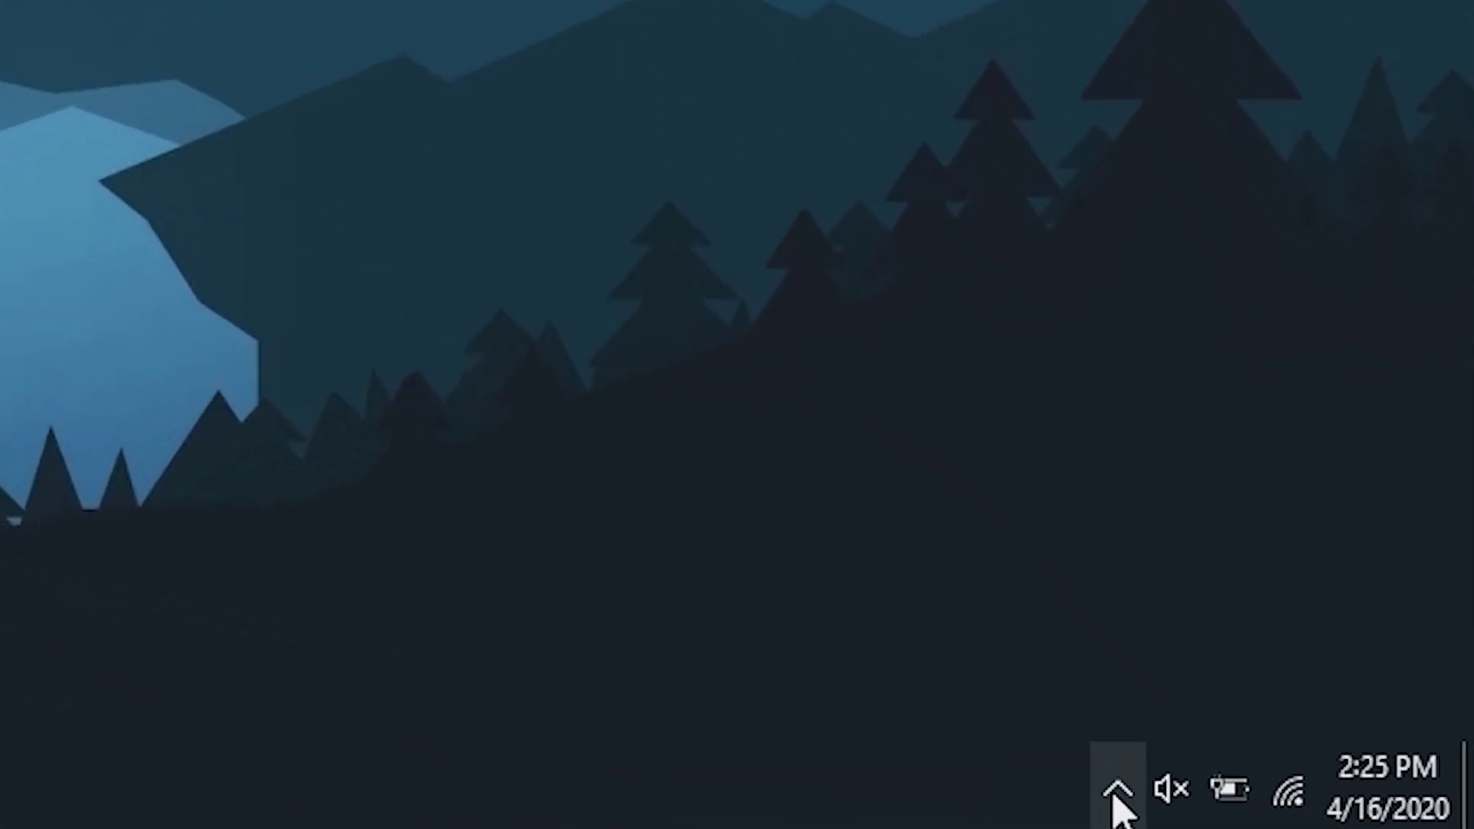
From the tray, open Manage Rainmeter and unload the Date - Time 12h skin.
left_click(1355, 814)
left_click(1165, 647)
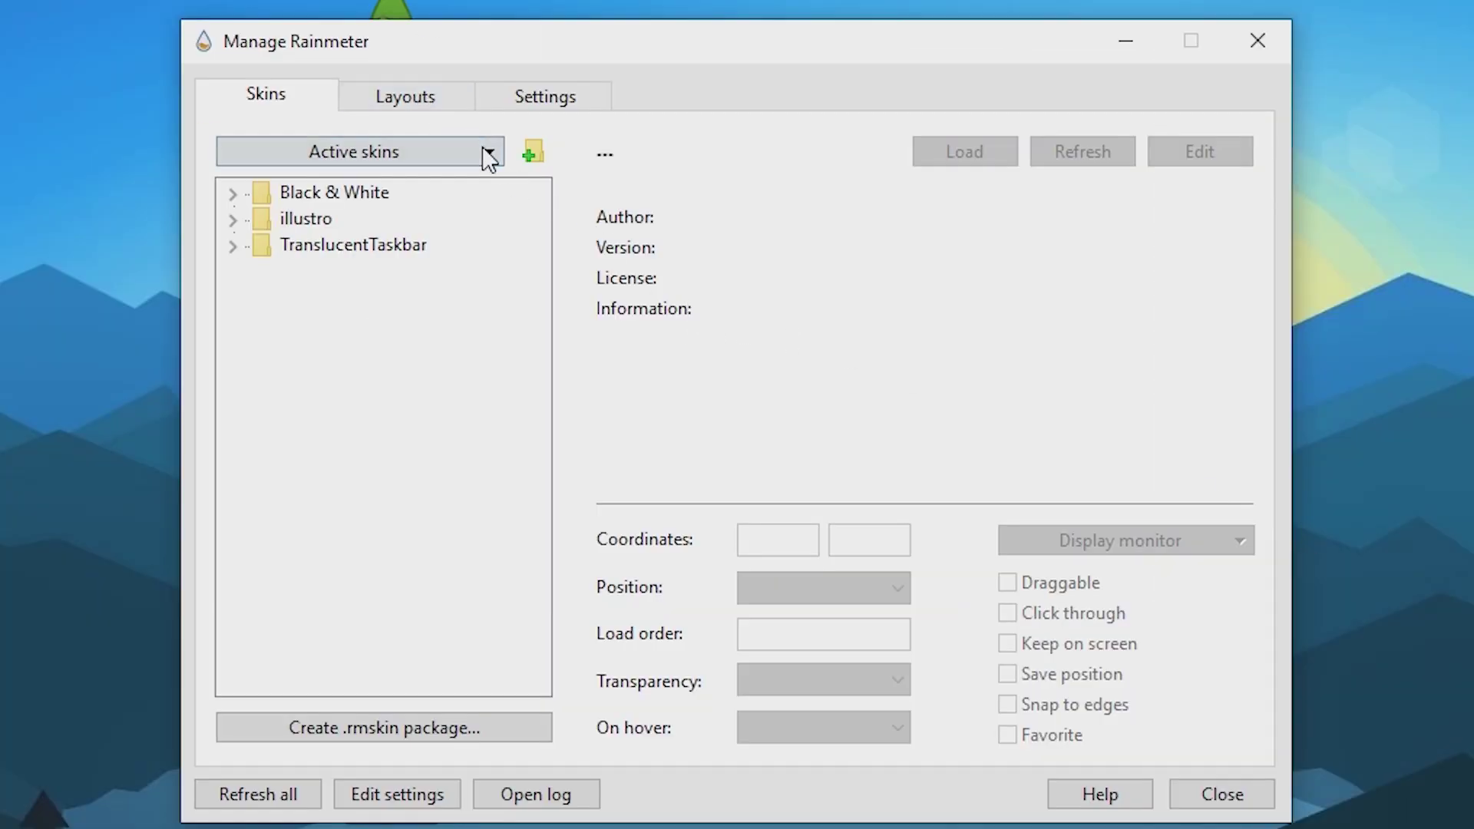
left_click(488, 153)
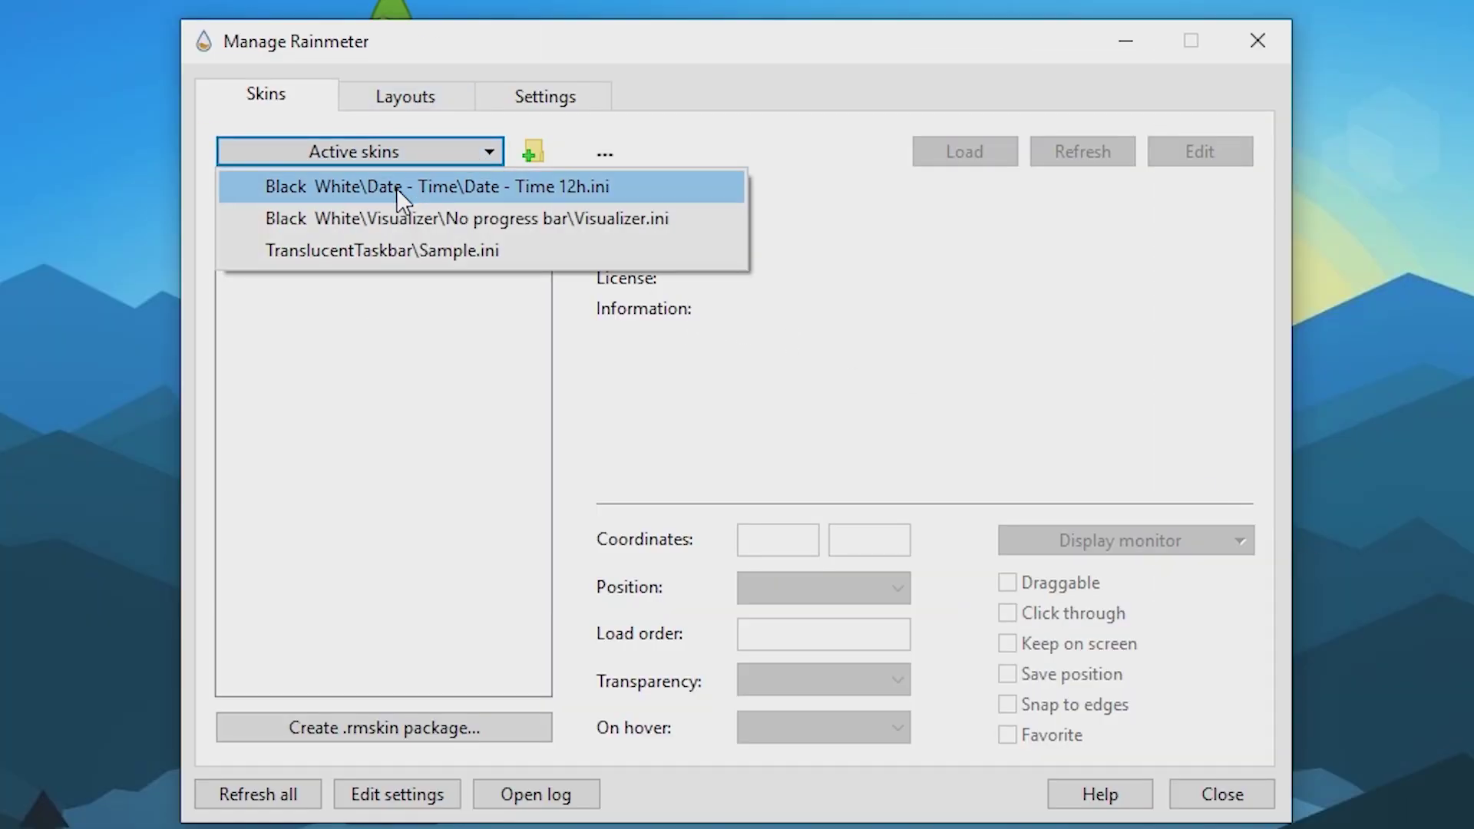
left_click(396, 188)
left_click(965, 151)
Unload the Visualizer and TranslucentTaskbar Sample.ini skins, then close the skin manager.
left_click(488, 152)
left_click(422, 187)
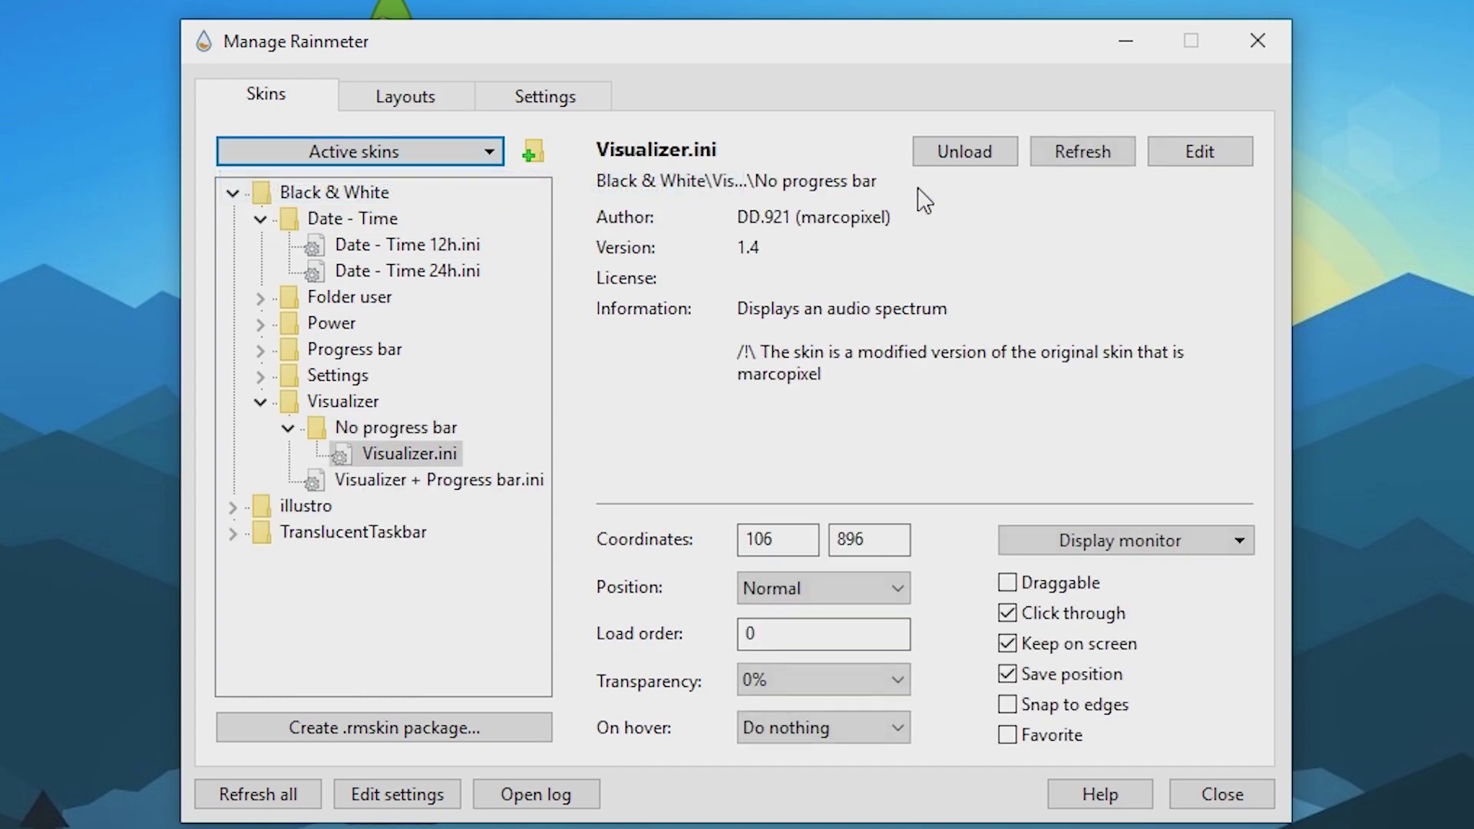
left_click(960, 158)
left_click(449, 149)
left_click(428, 187)
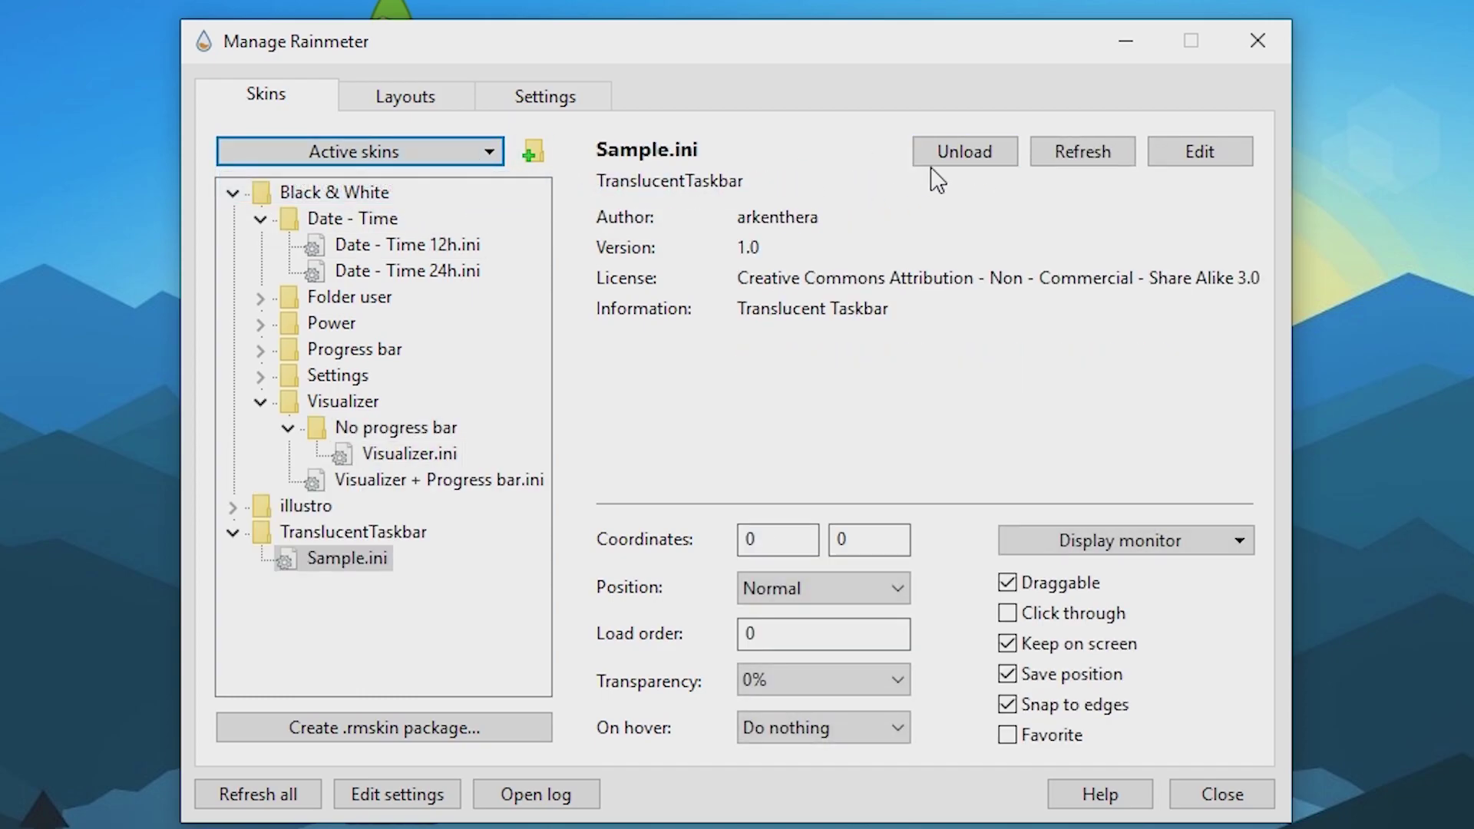
left_click(929, 157)
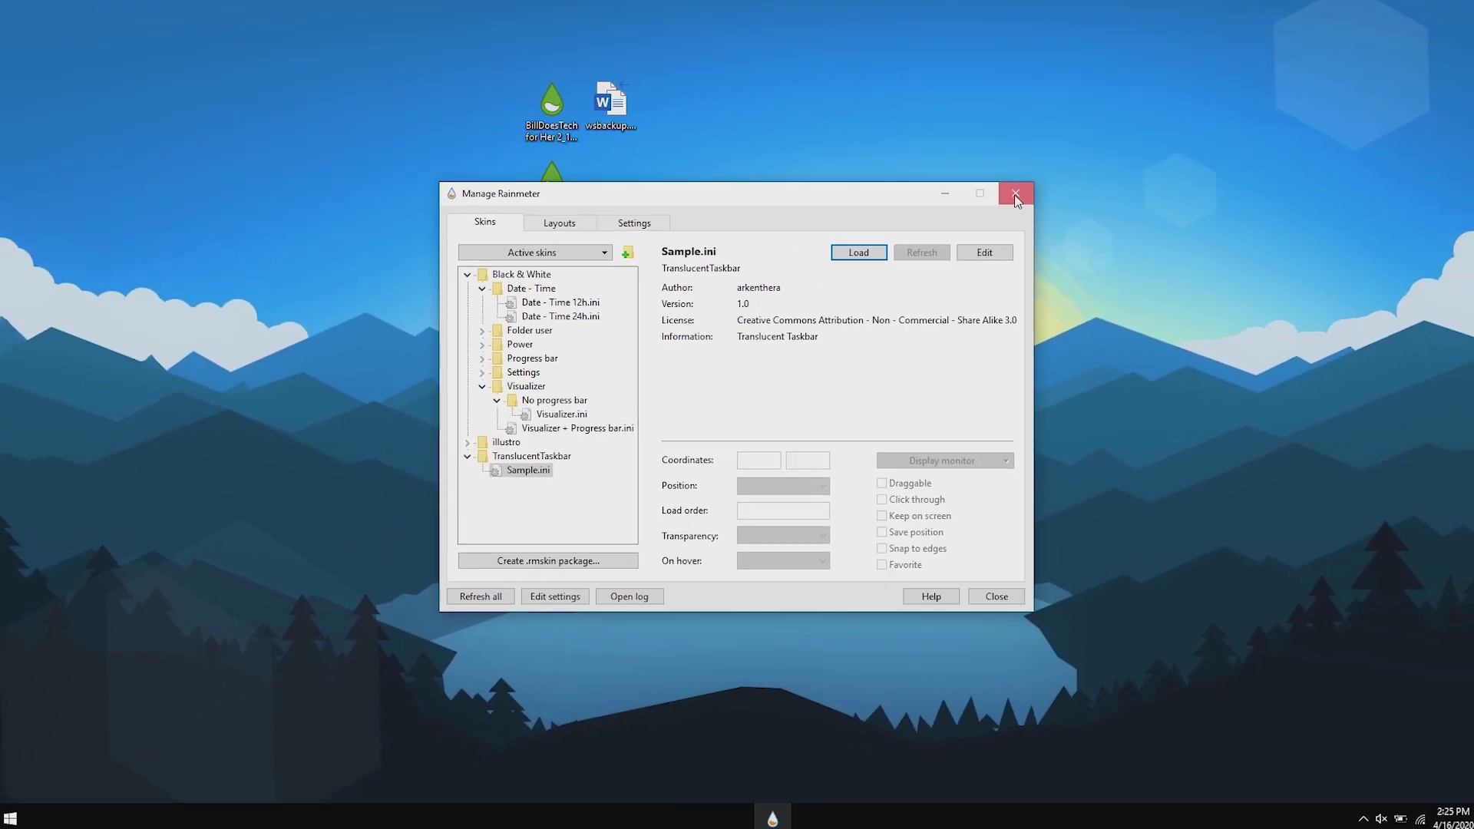
key("alt+F4")
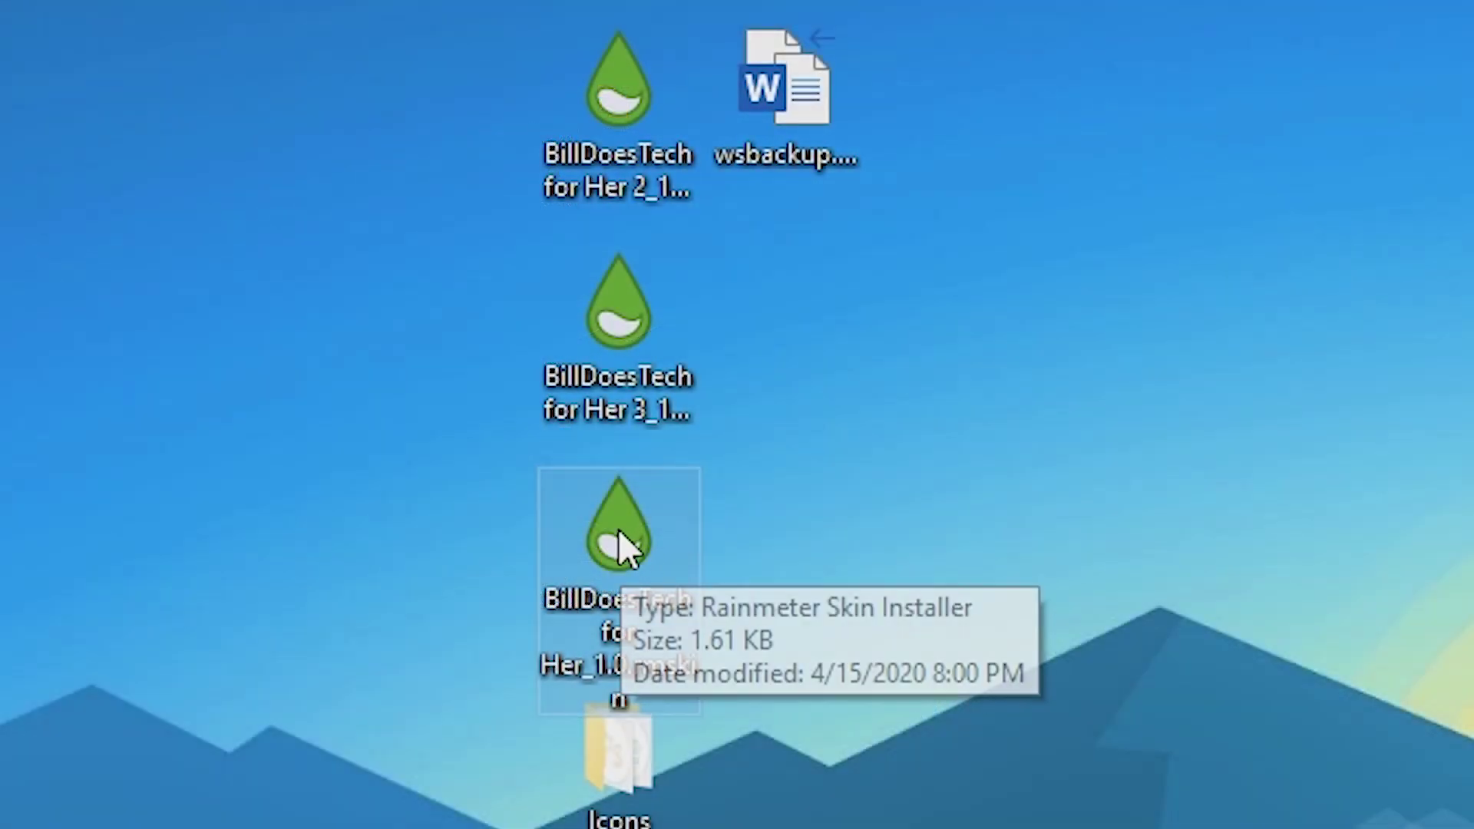
Install the BillDoesTech for Her, BillDoesTech for Her 3 and BillDoesTech for Her 2 .rmskin packages.
double_click(618, 528)
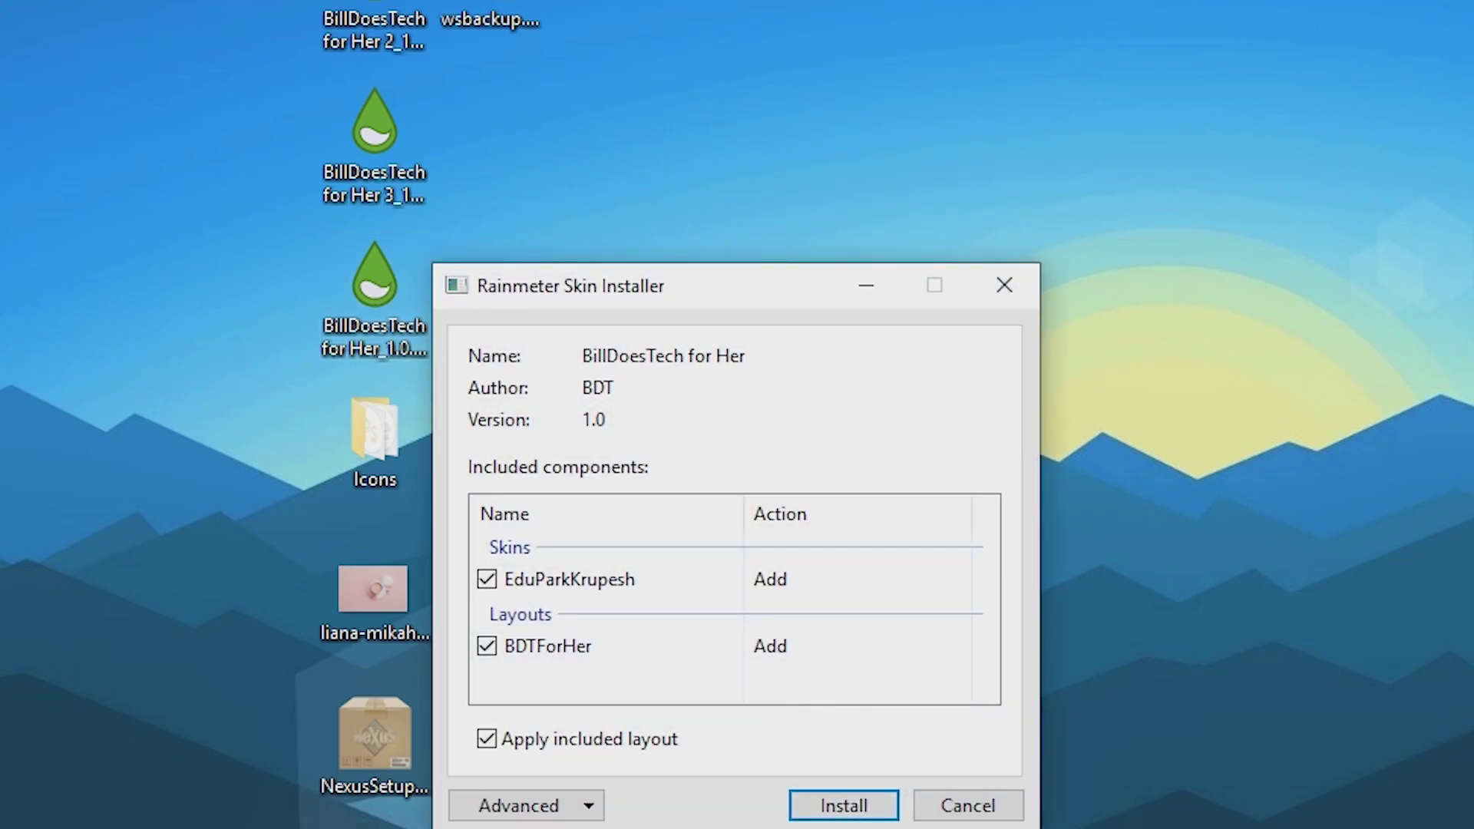
left_click(826, 815)
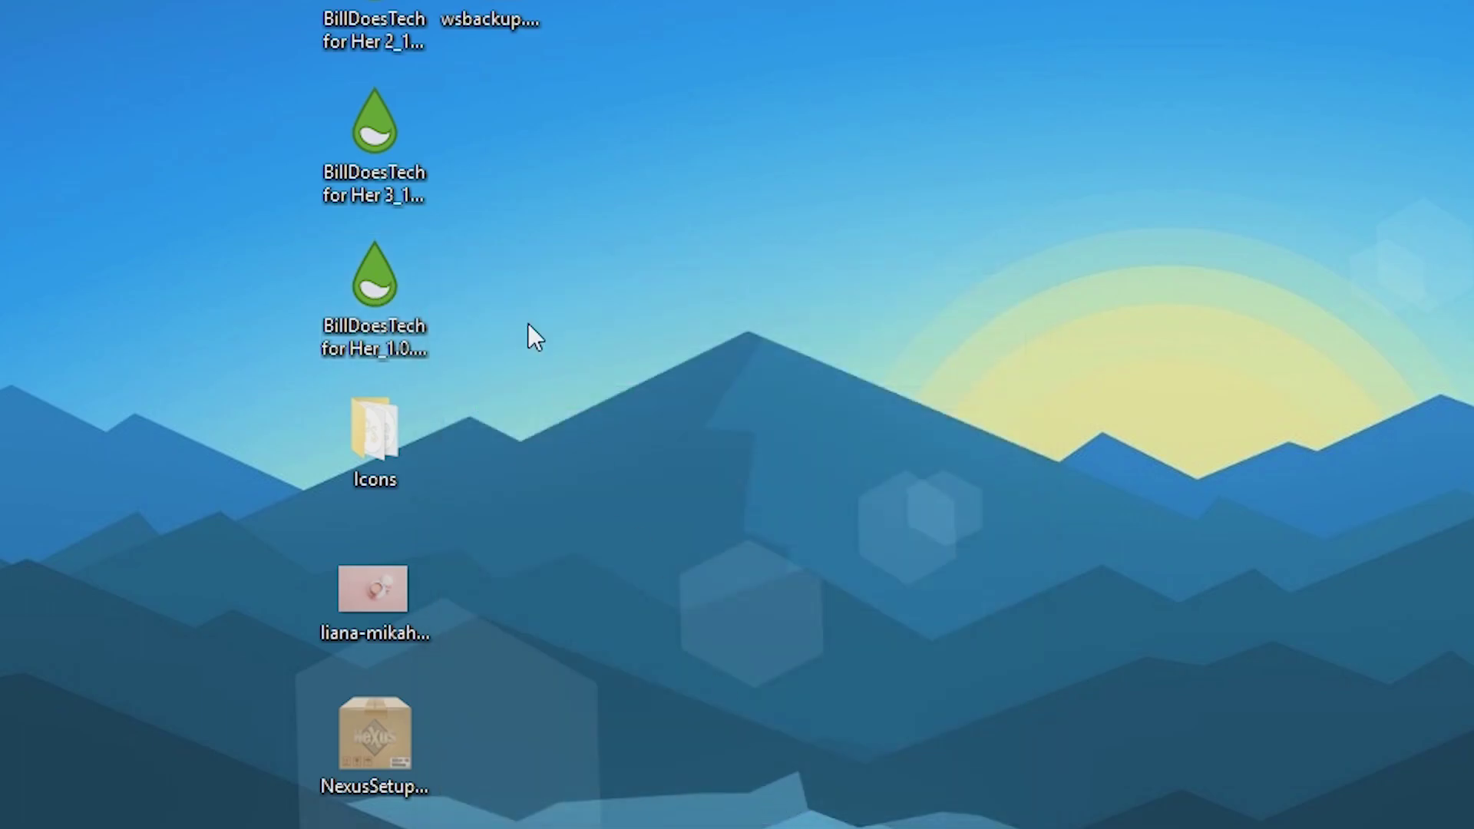
double_click(376, 176)
left_click(833, 808)
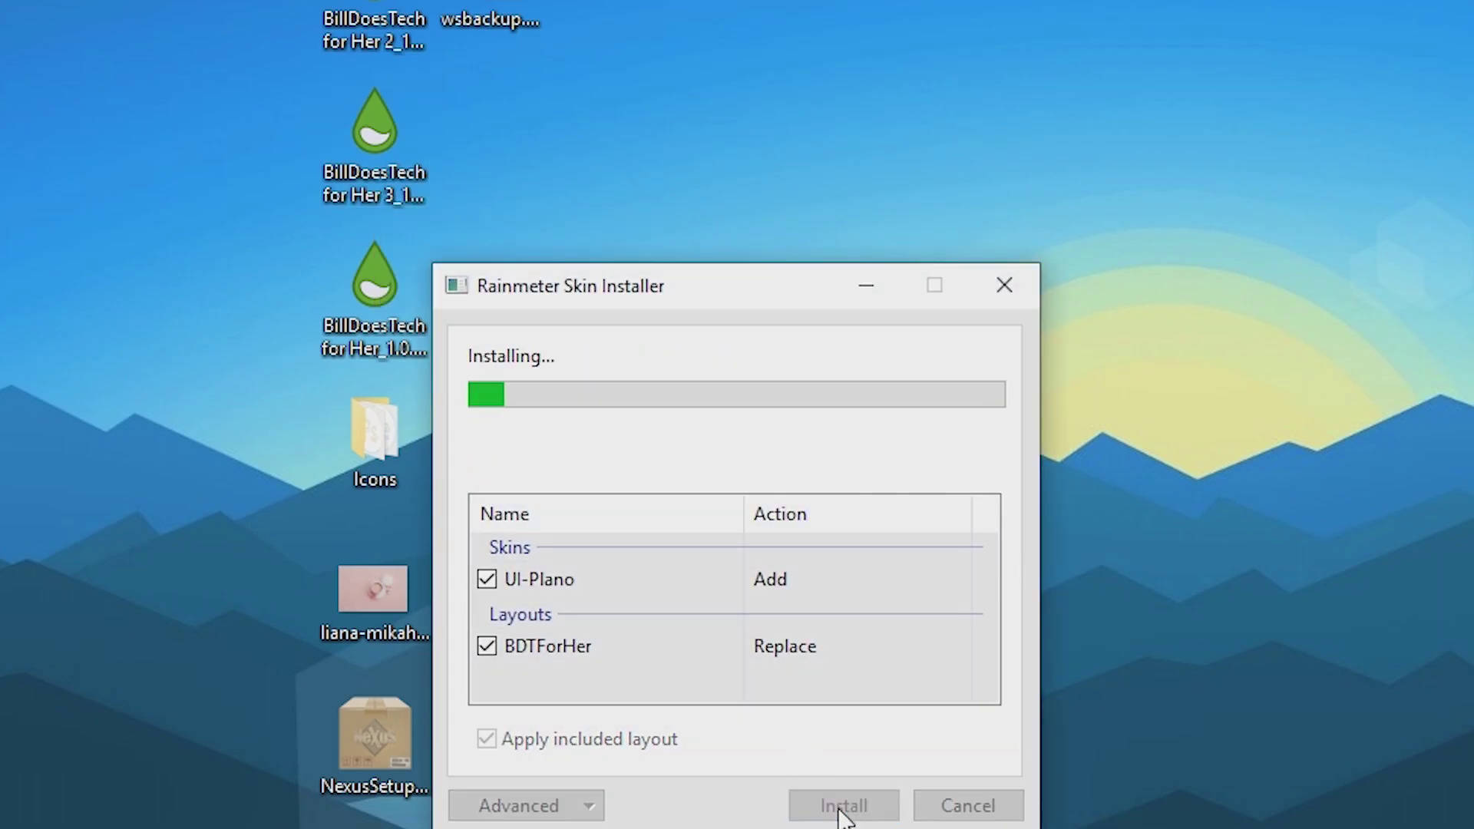
double_click(380, 6)
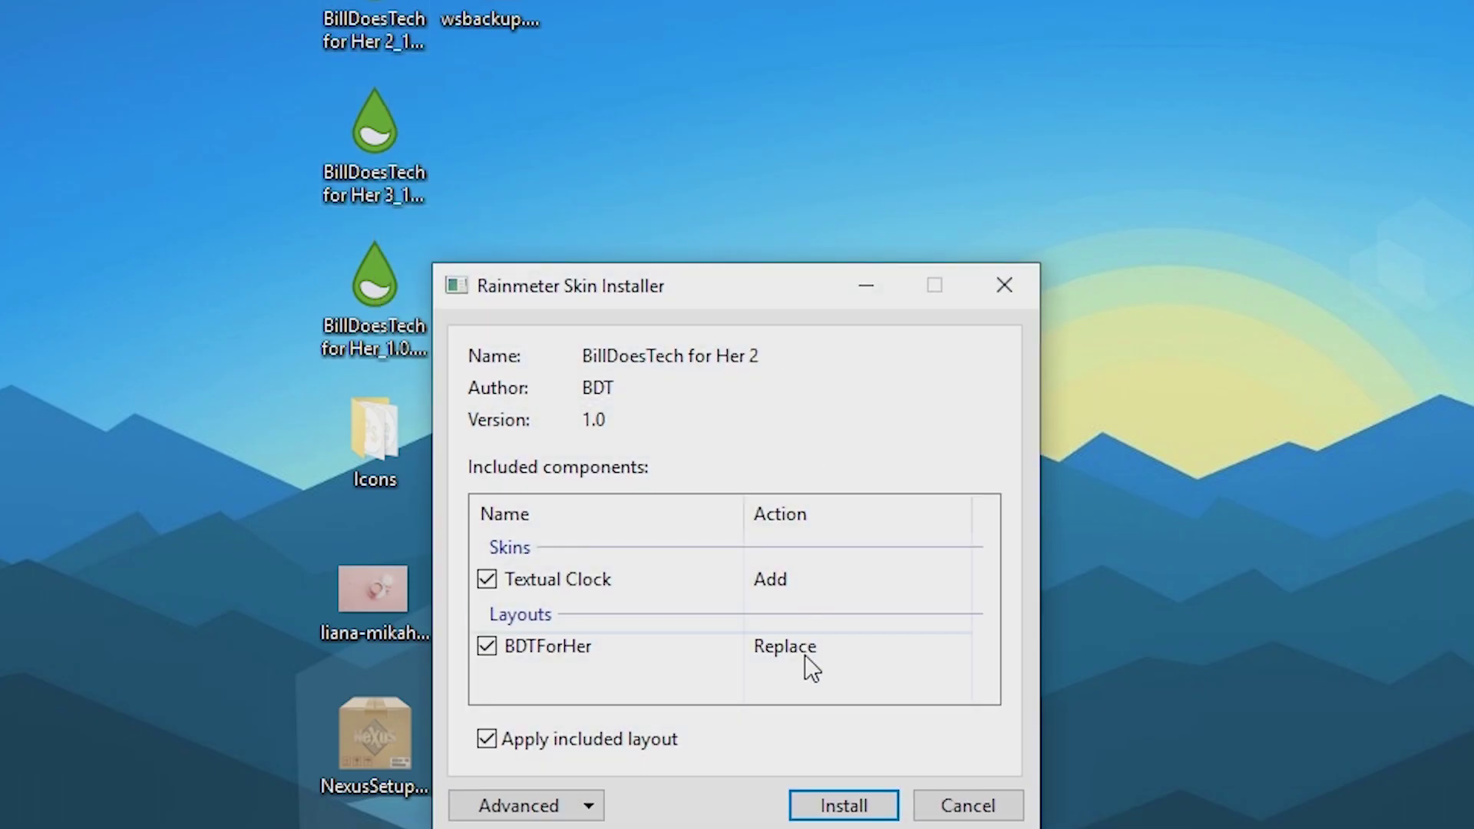
left_click(834, 802)
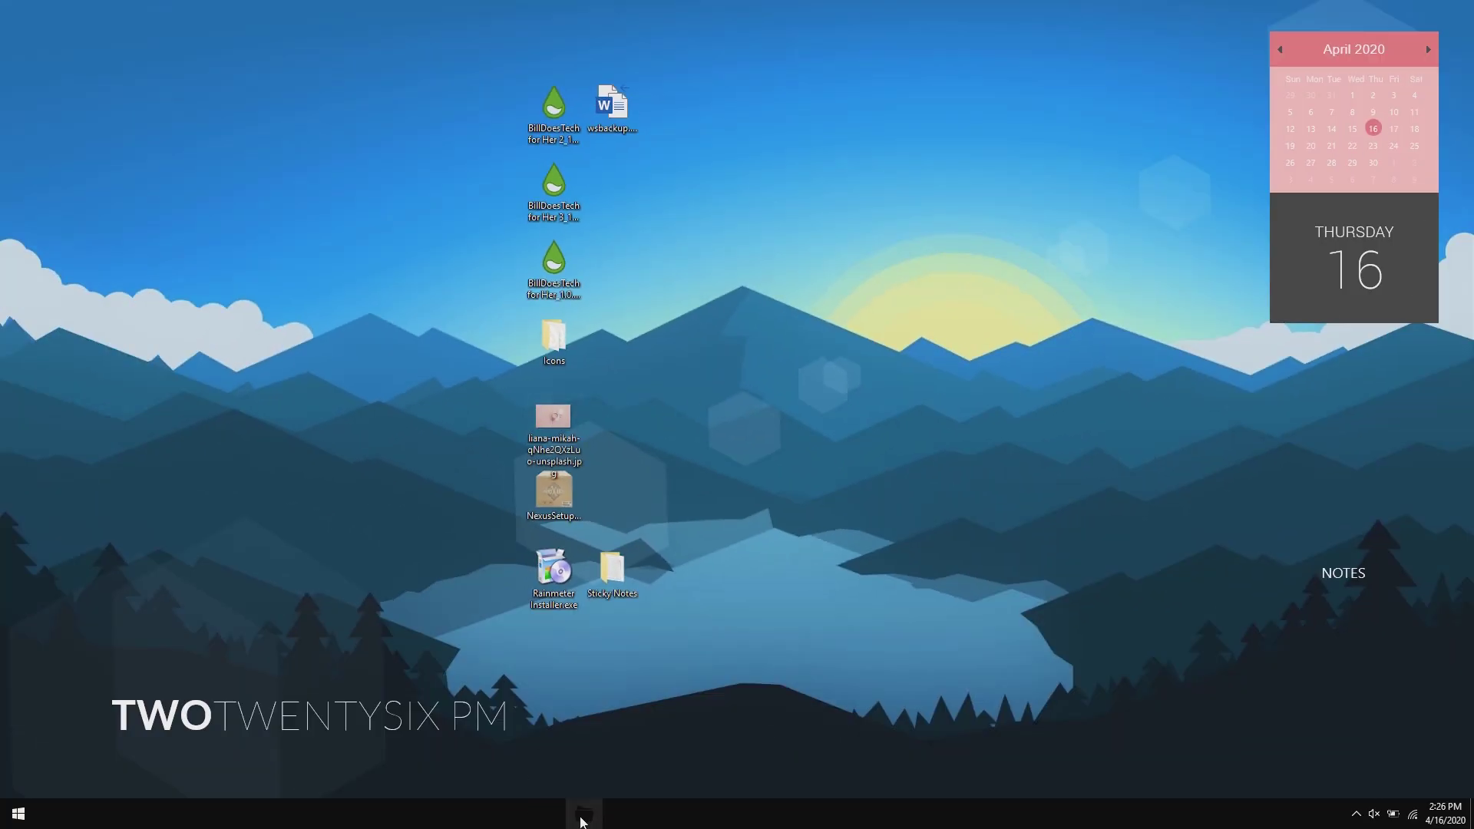
left_click(583, 815)
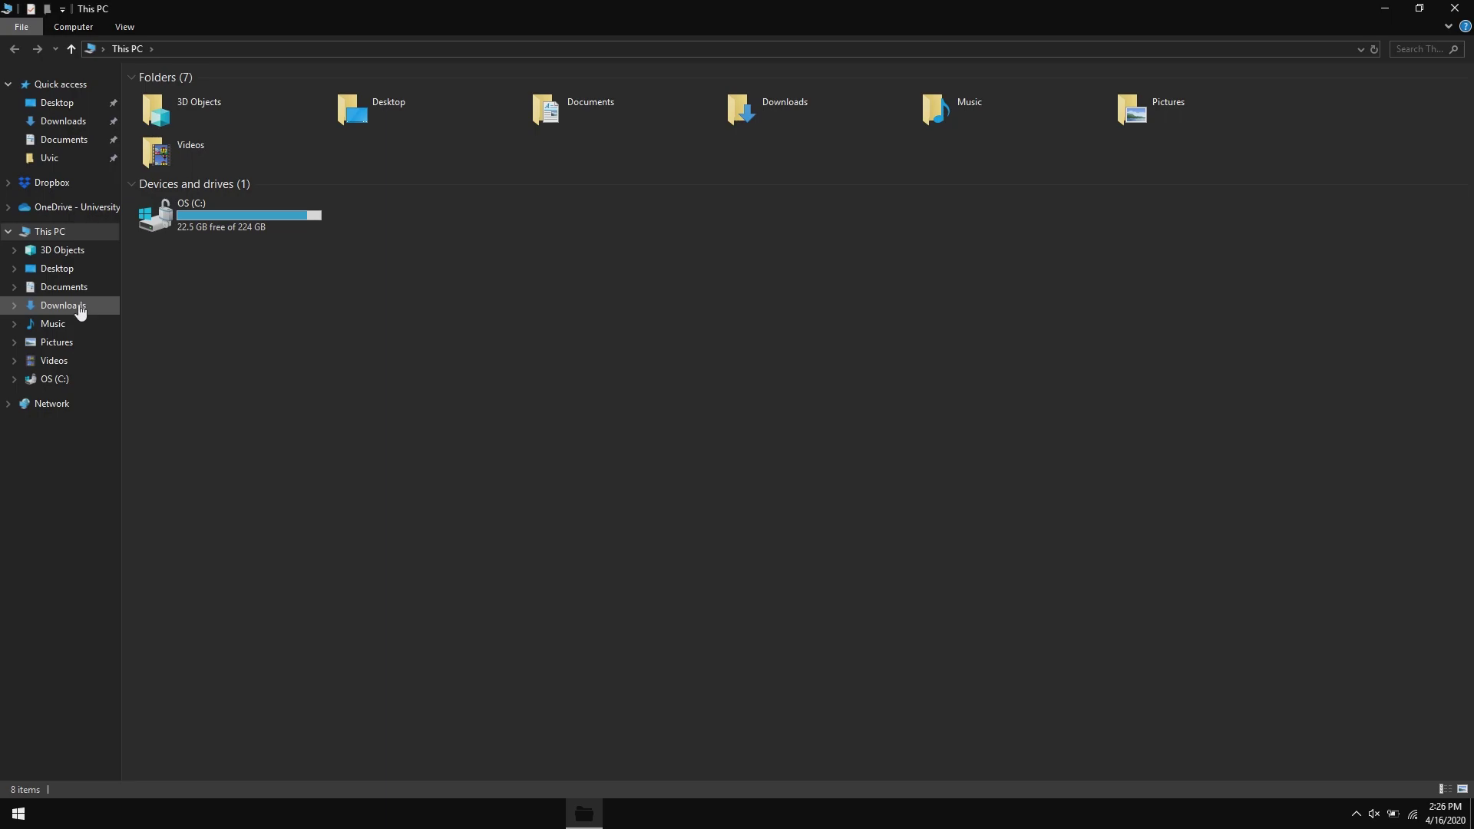
Create a new folder named BGs inside Pictures.
left_click(56, 344)
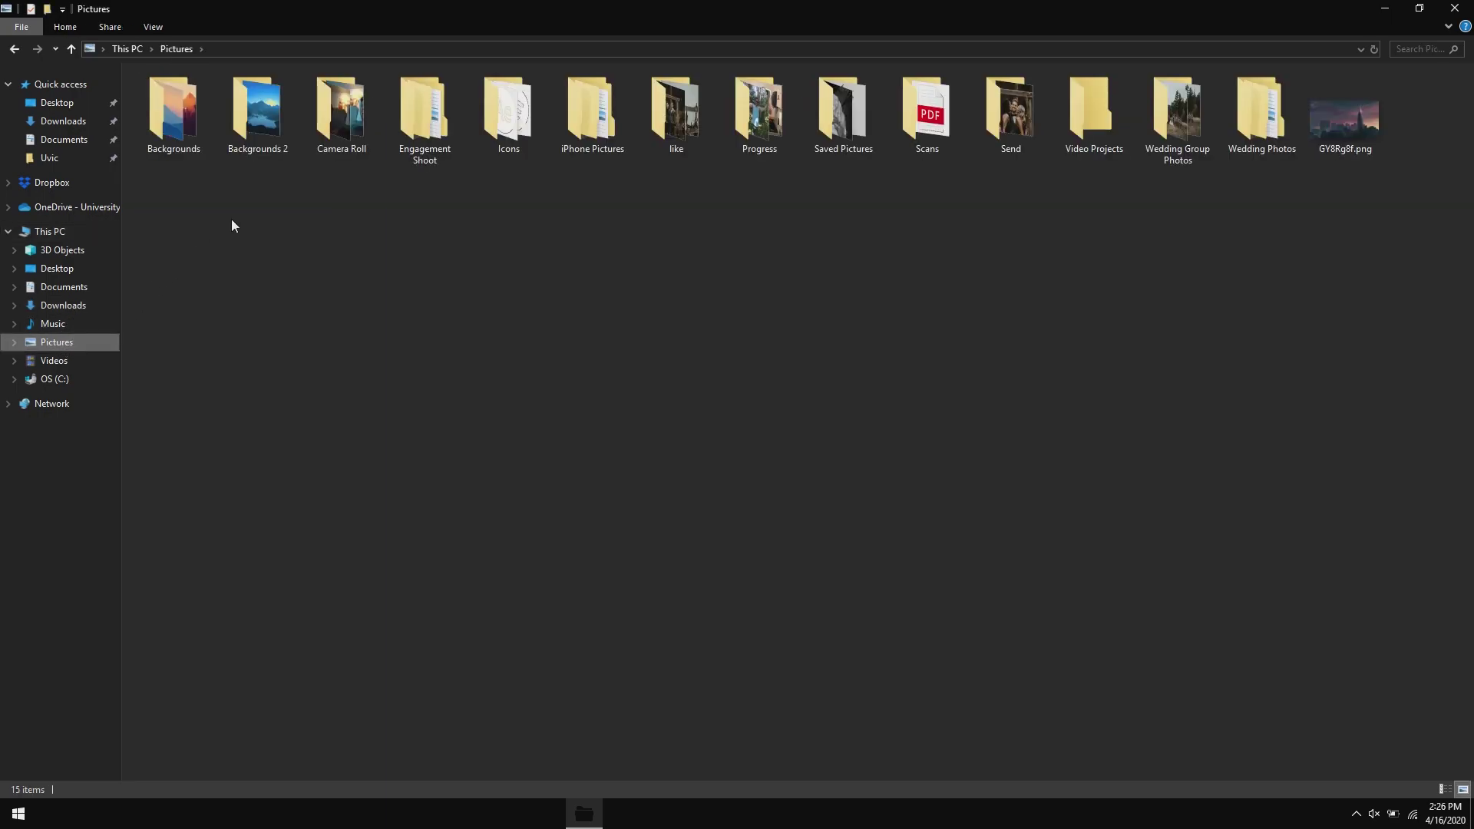
right_click(332, 244)
mouse_move(429, 437)
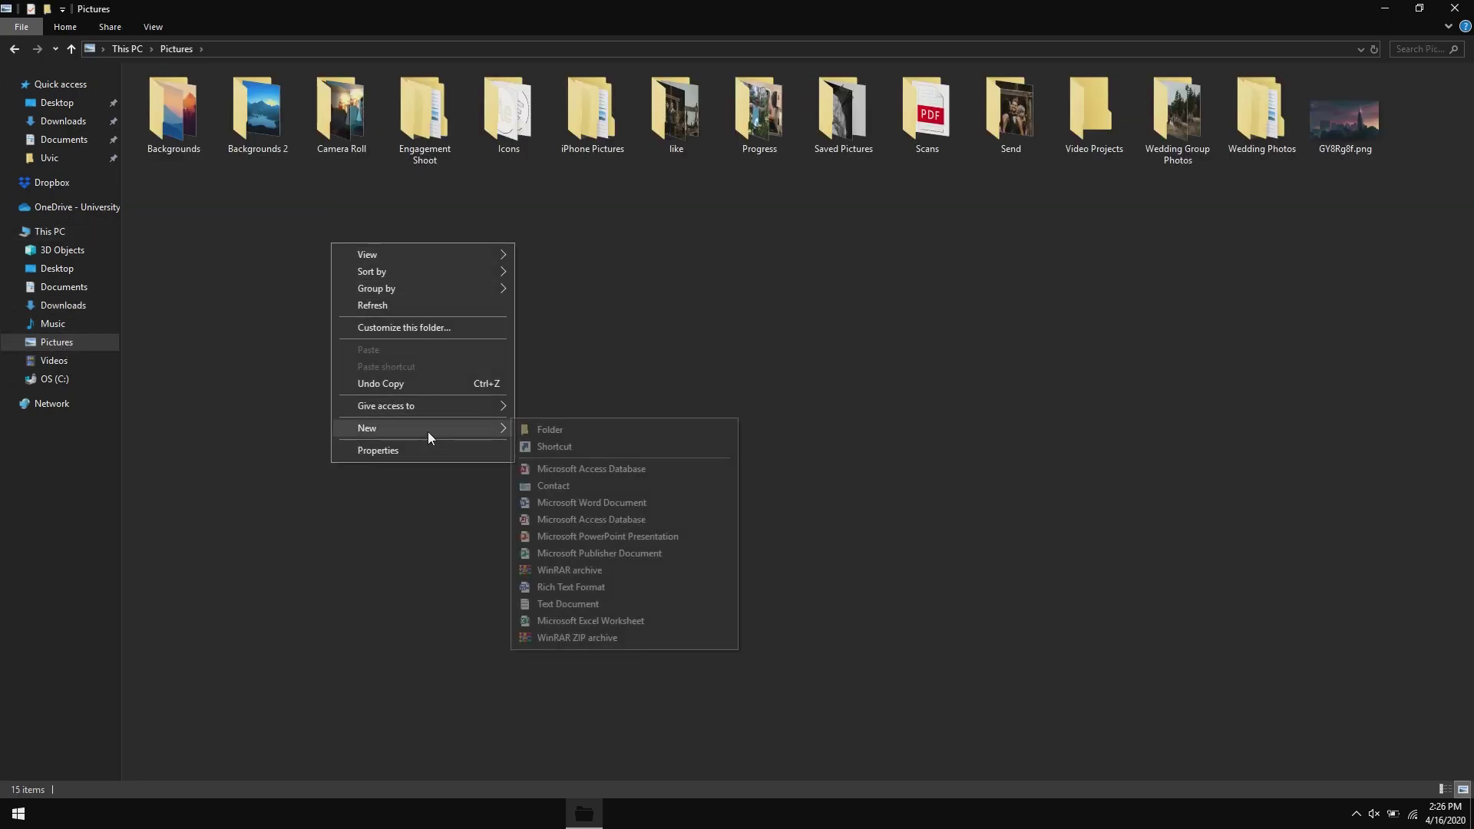
left_click(538, 427)
type("BGs")
key("Return")
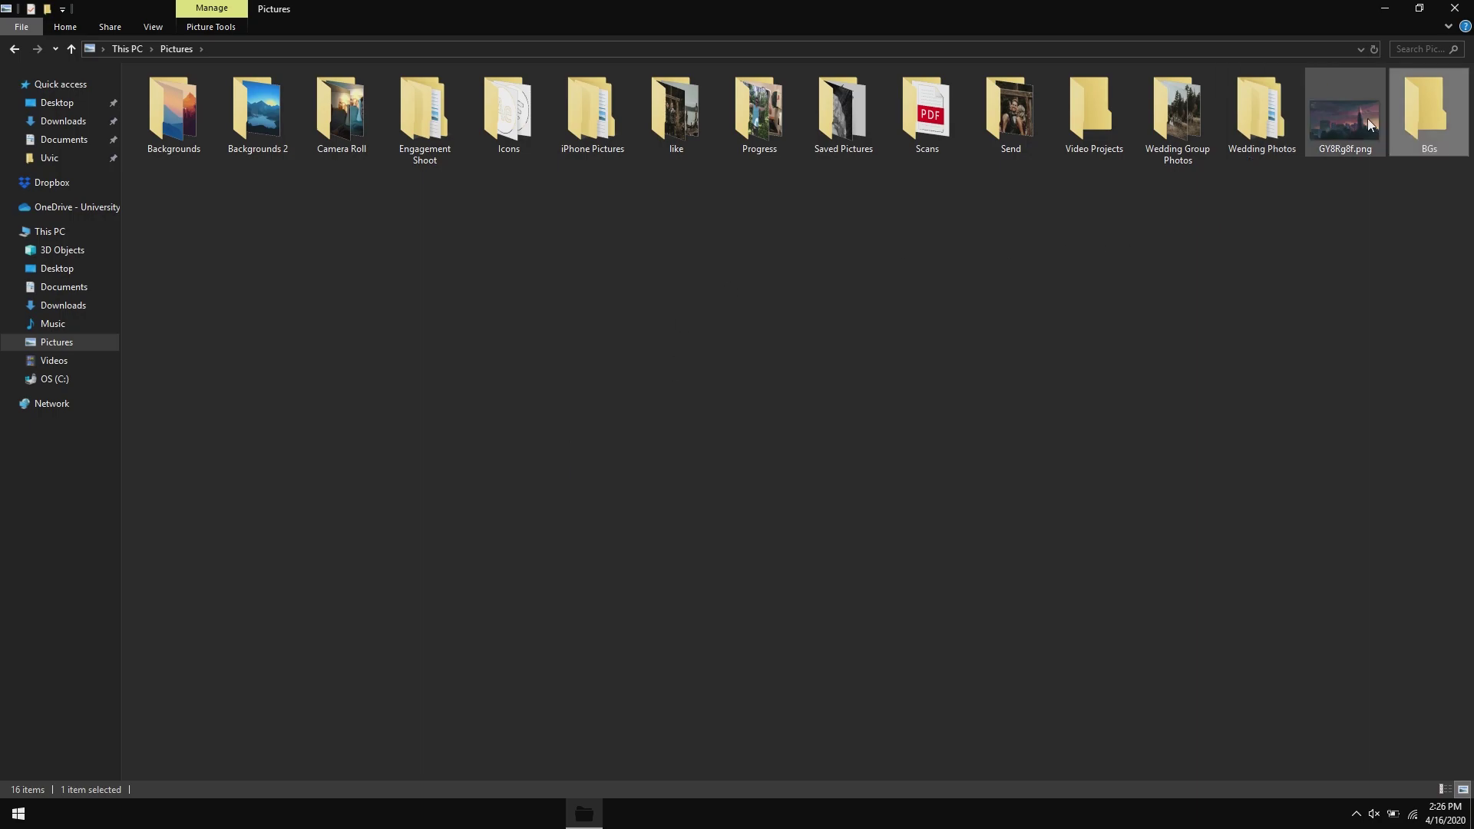
Move the pink photo from the desktop into BGs, set it as wallpaper, and close Explorer.
double_click(1429, 119)
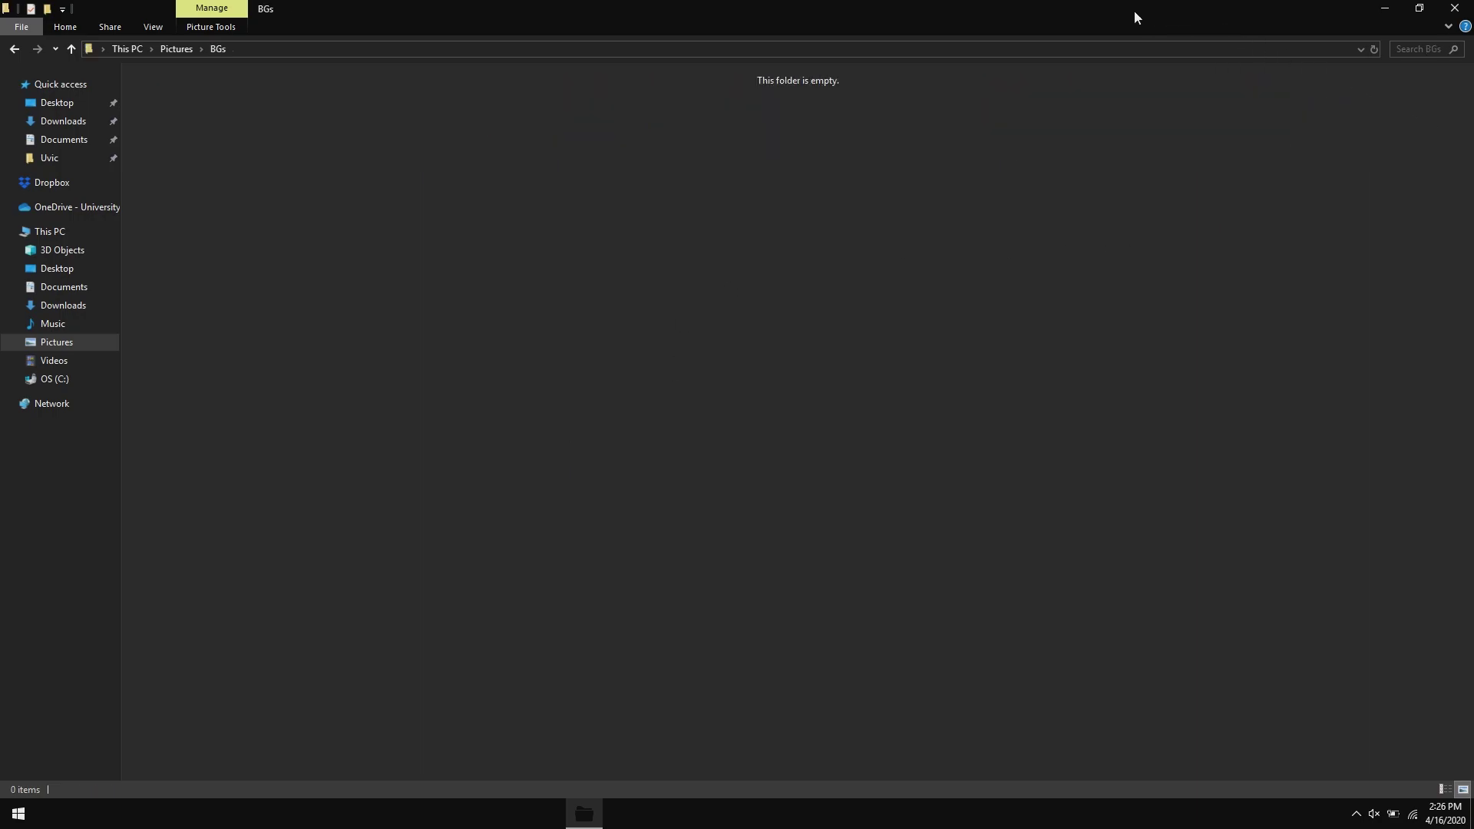
double_click(1093, 20)
left_click_drag(553, 418, 1081, 412)
right_click(899, 116)
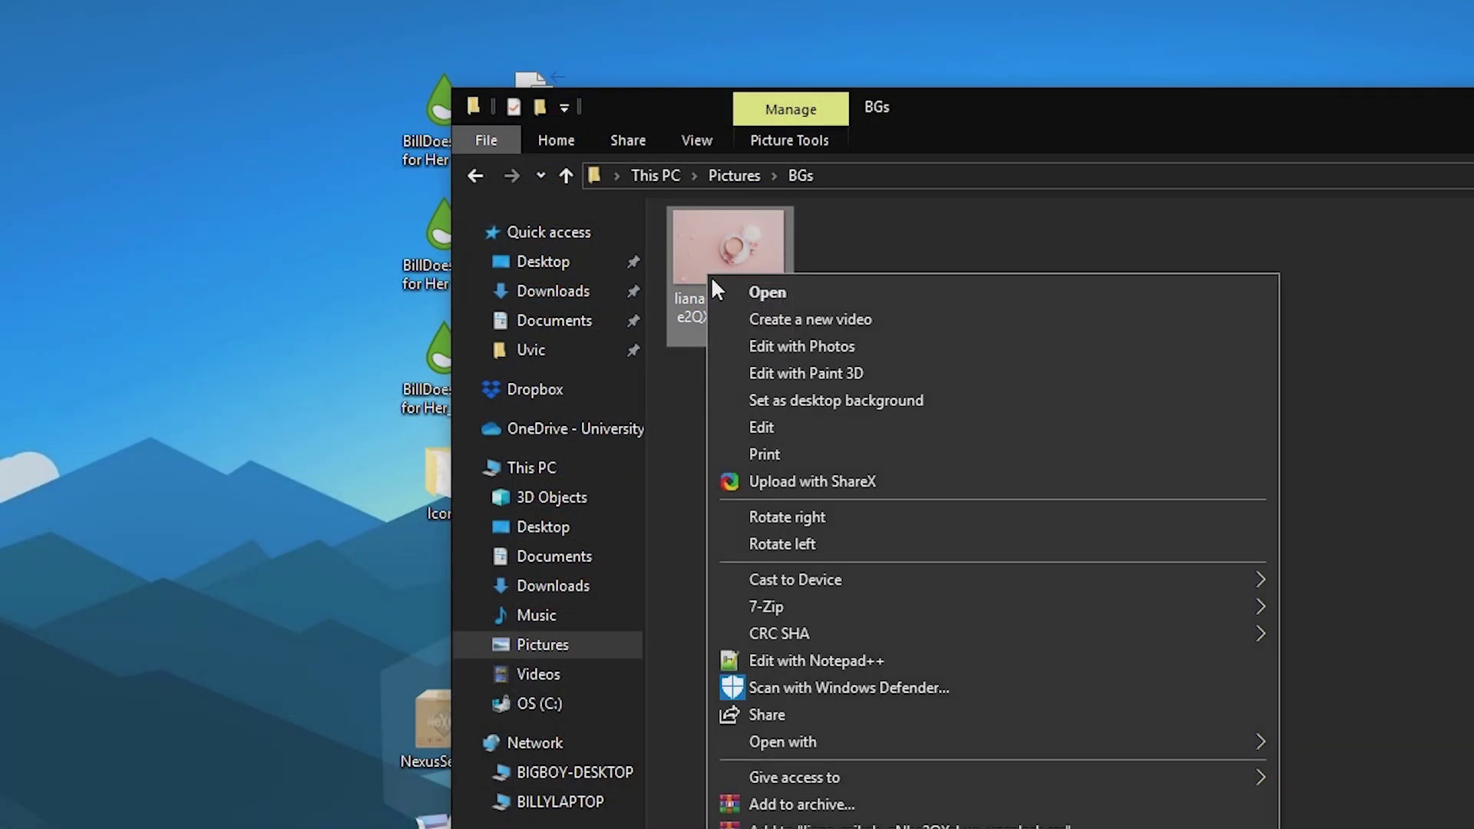
left_click(828, 401)
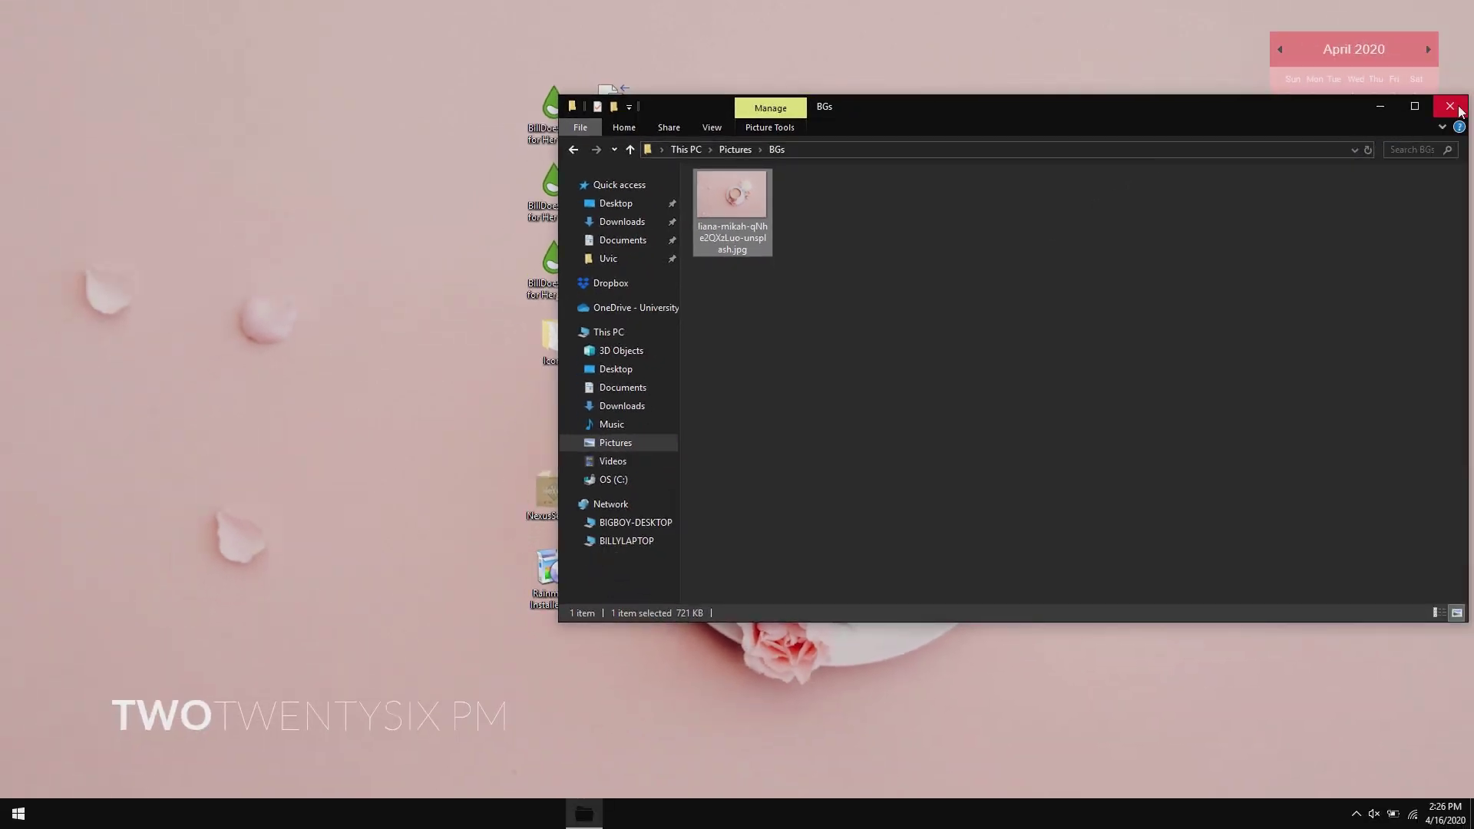
left_click(1450, 107)
Delete the three BillDoesTech skin packages from the desktop and reposition wsbackup.wbk above Icons.
left_click_drag(475, 271, 568, 114)
key("Delete")
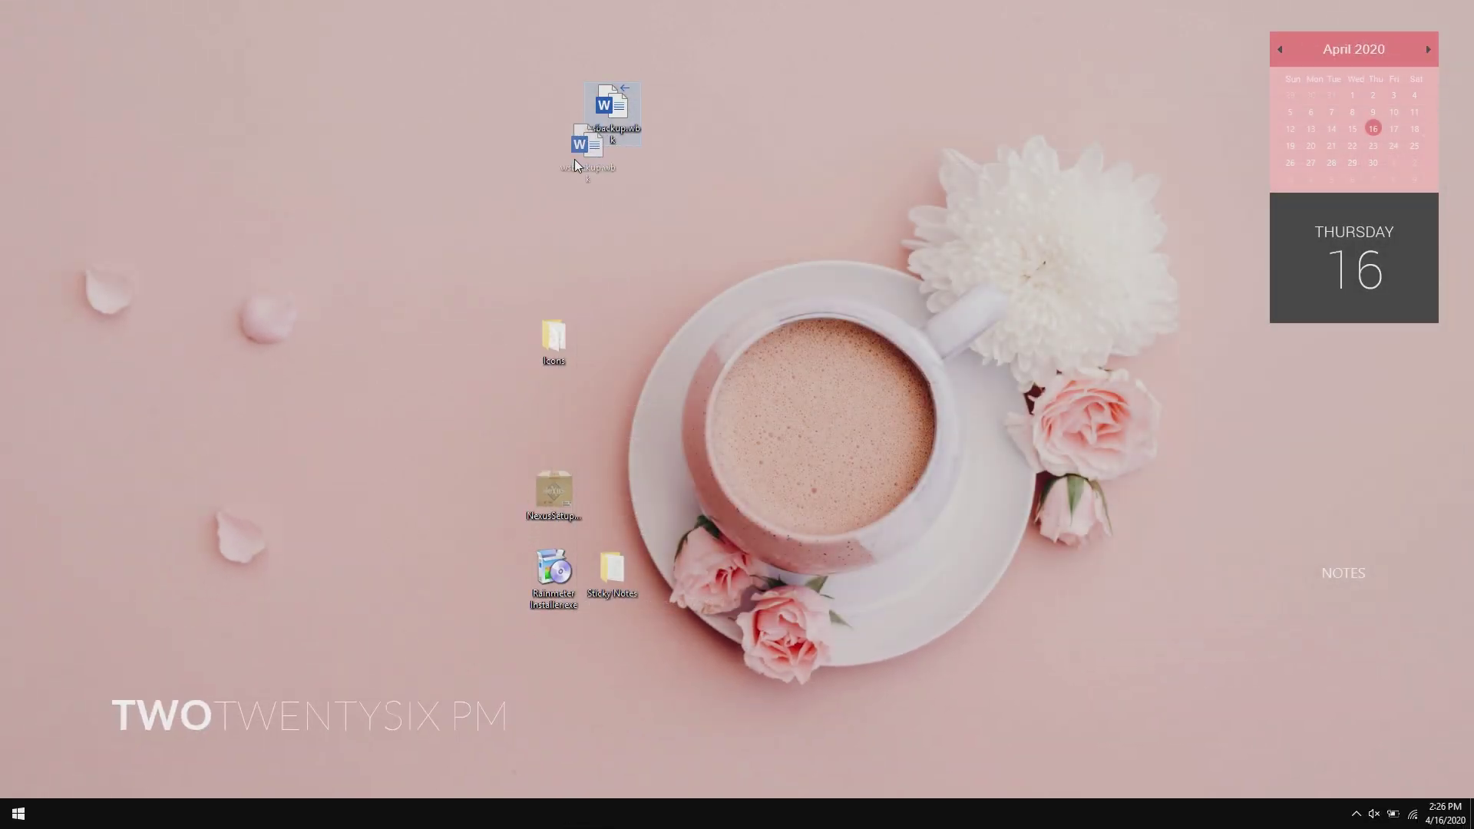
left_click_drag(575, 165, 556, 304)
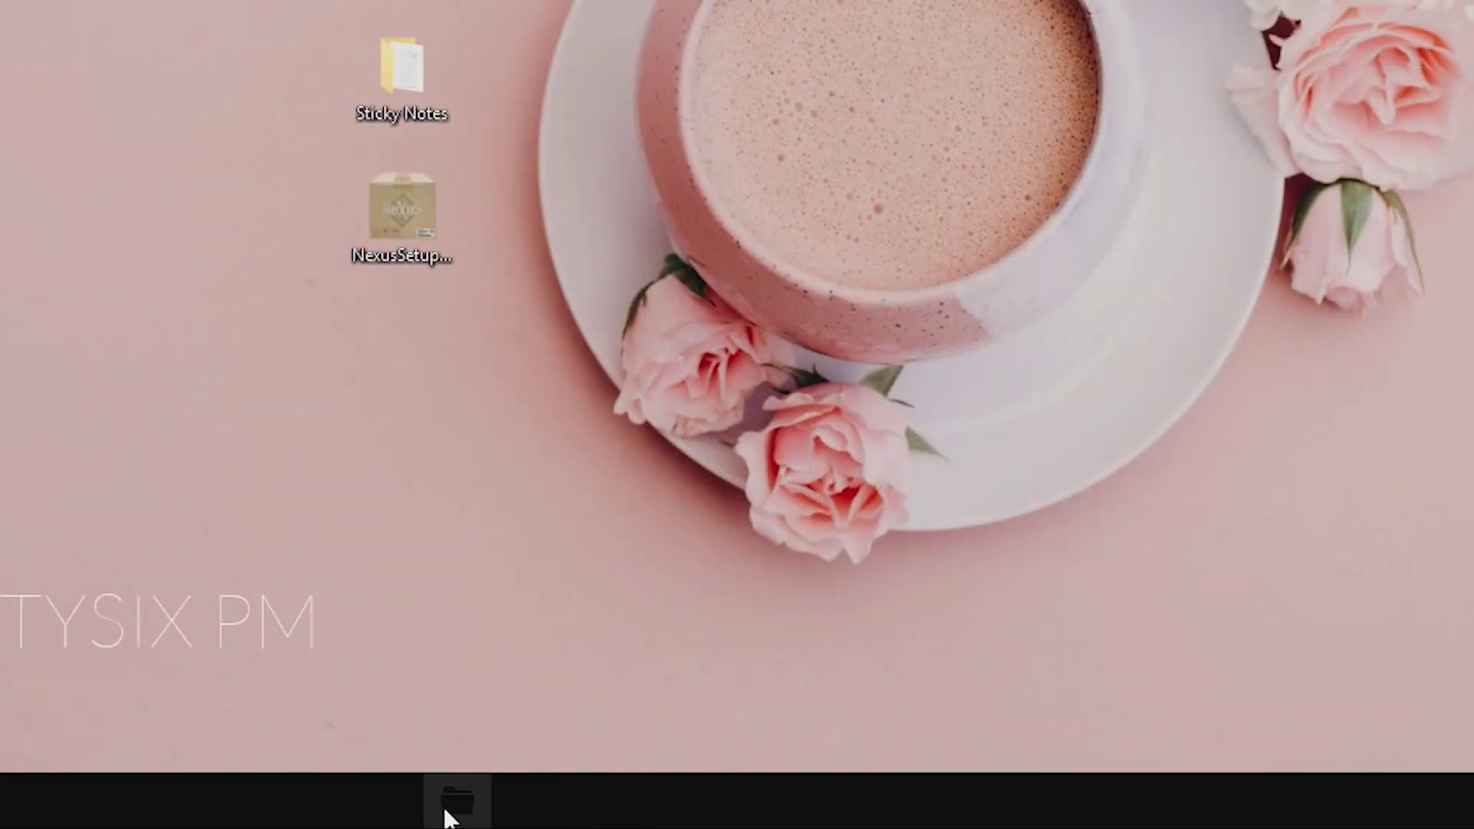
Move the Sticky Notes item from the desktop into the root of the OS (C:) drive.
left_click(455, 805)
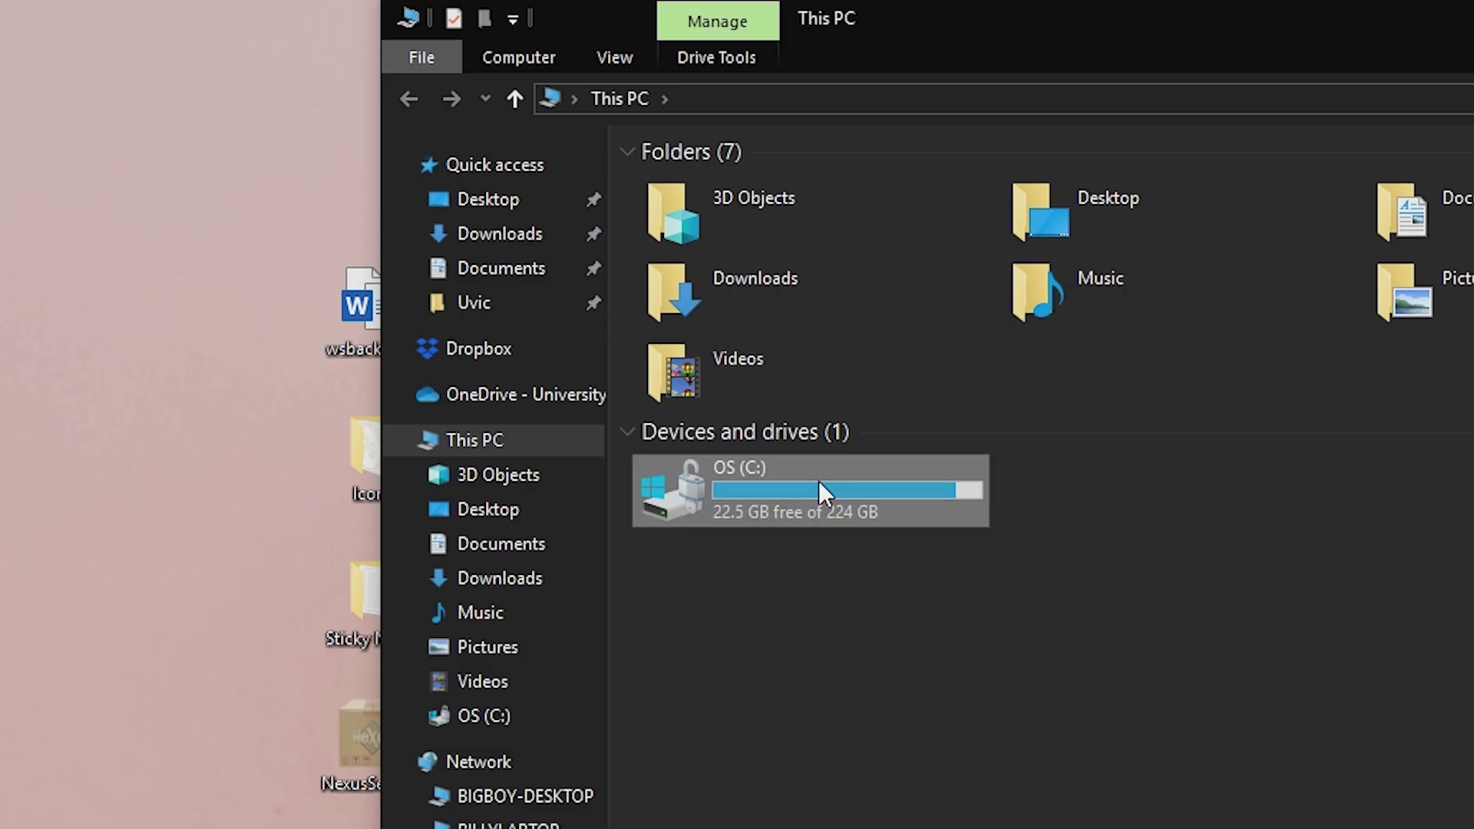
double_click(818, 484)
left_click_drag(342, 606, 760, 784)
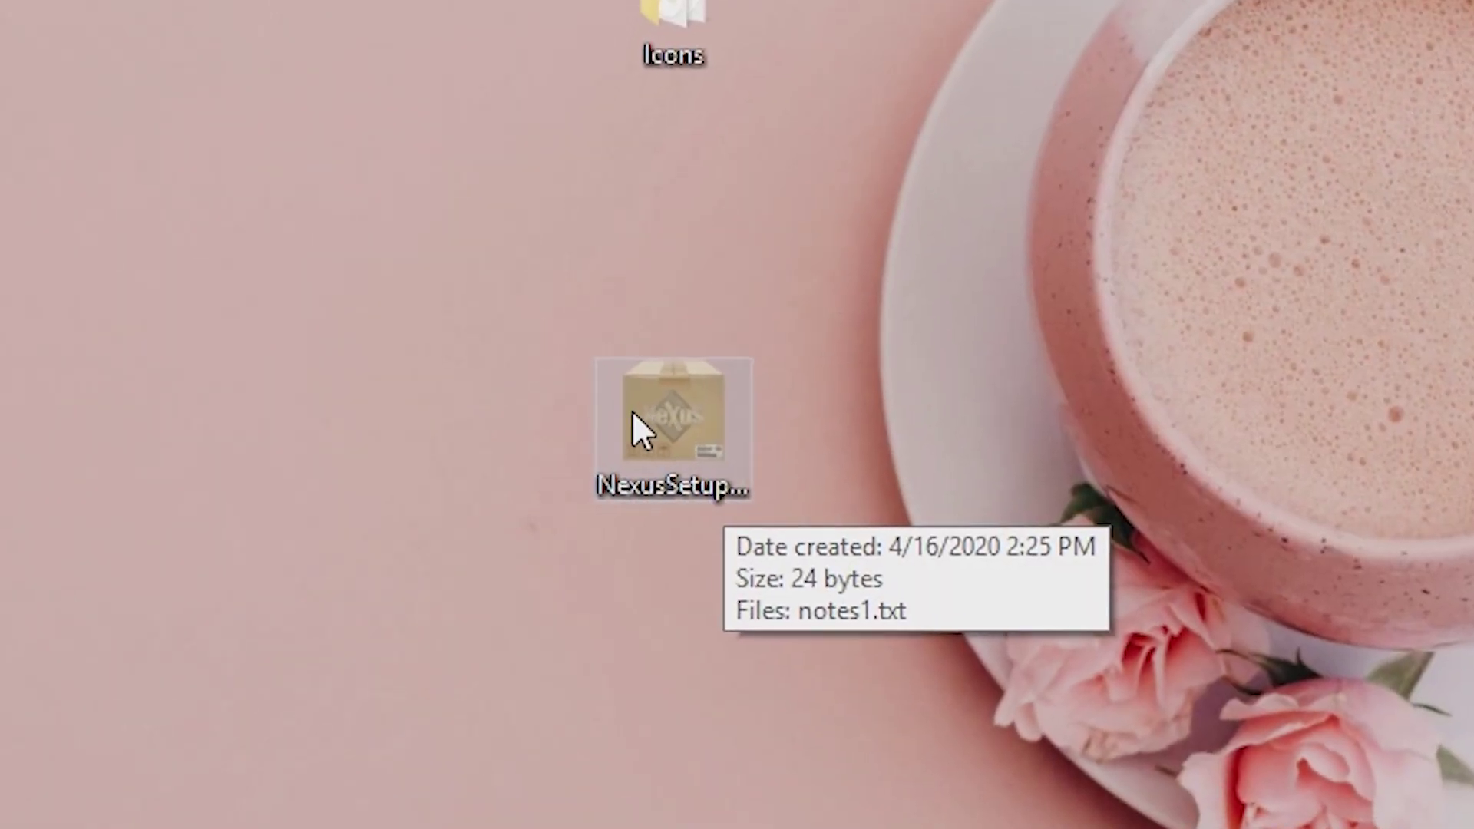
left_click(650, 401)
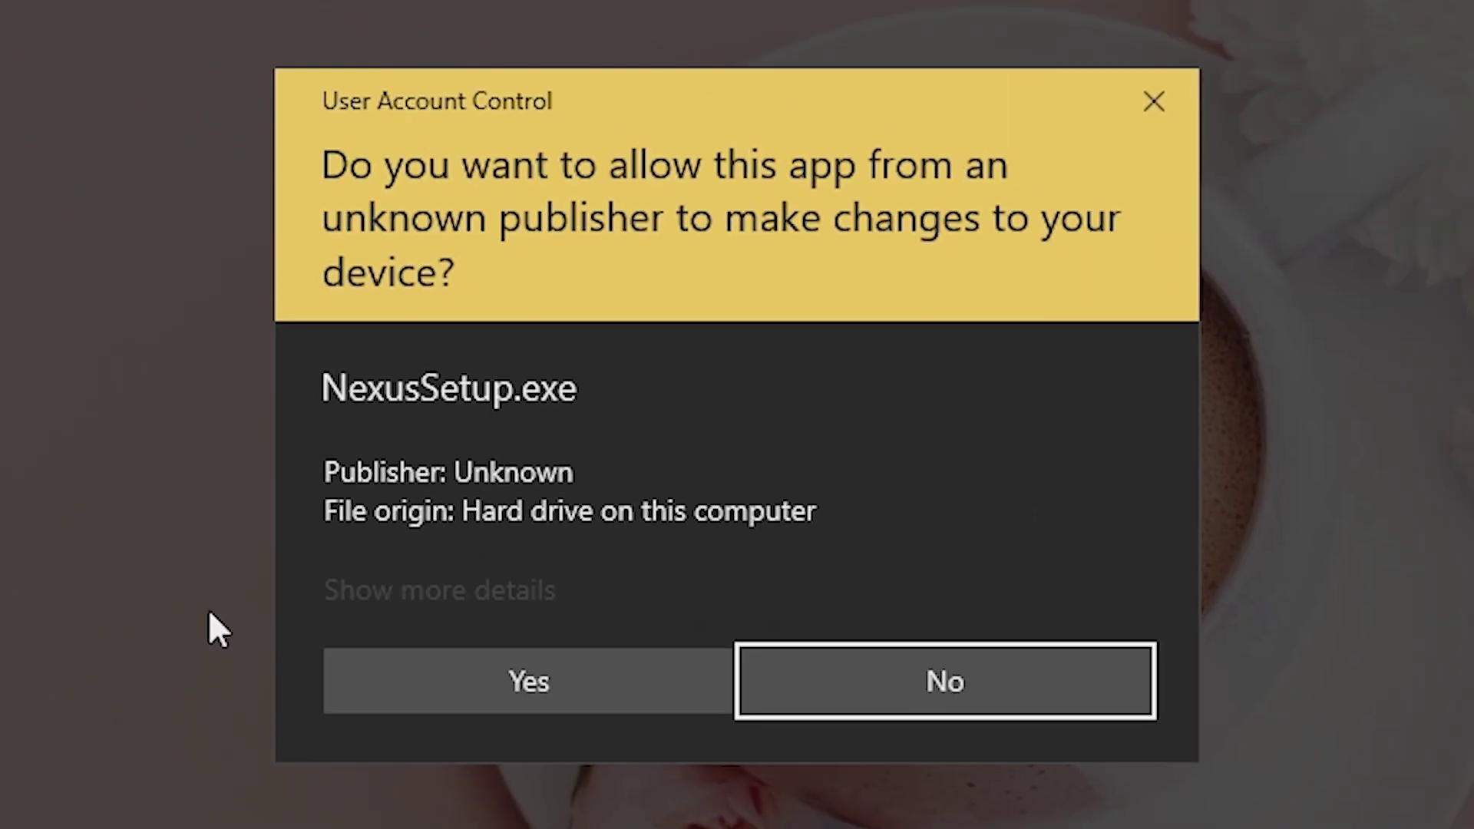
Install Nexus 19.2 in English with the default Winstep and Start Menu folders, launching it afterwards.
left_click(528, 679)
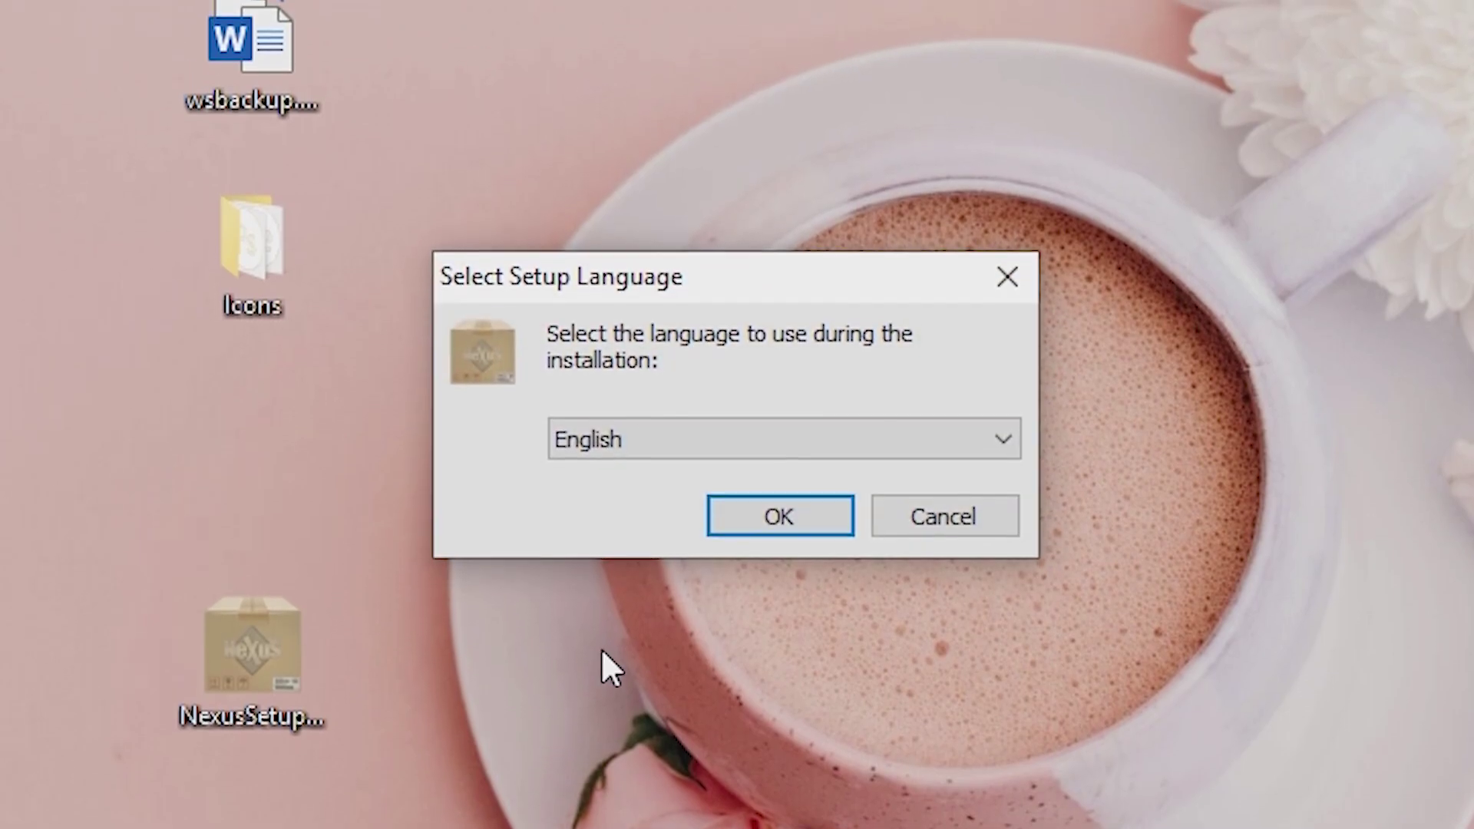
left_click(778, 485)
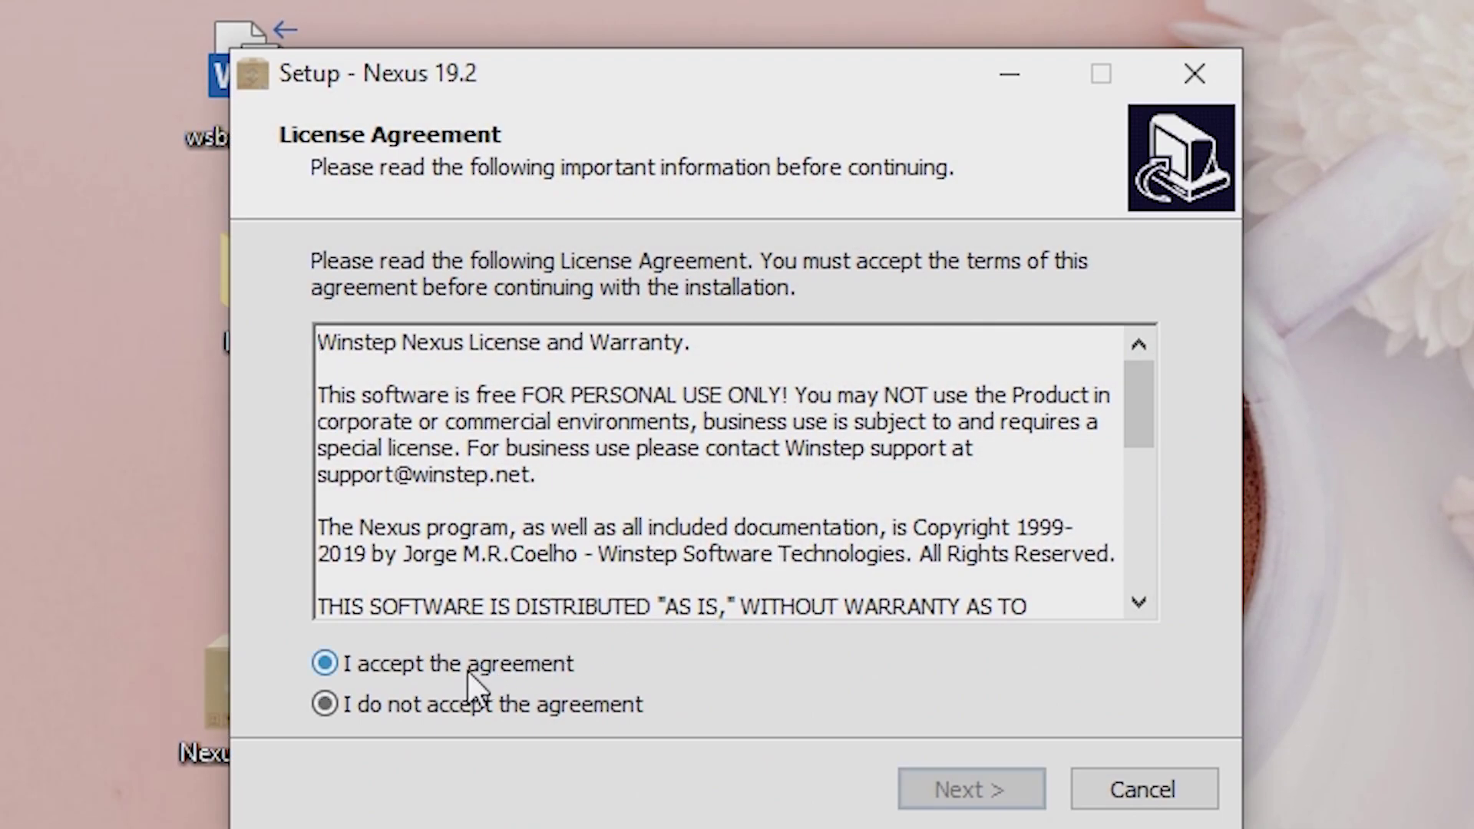
left_click(469, 673)
left_click(970, 777)
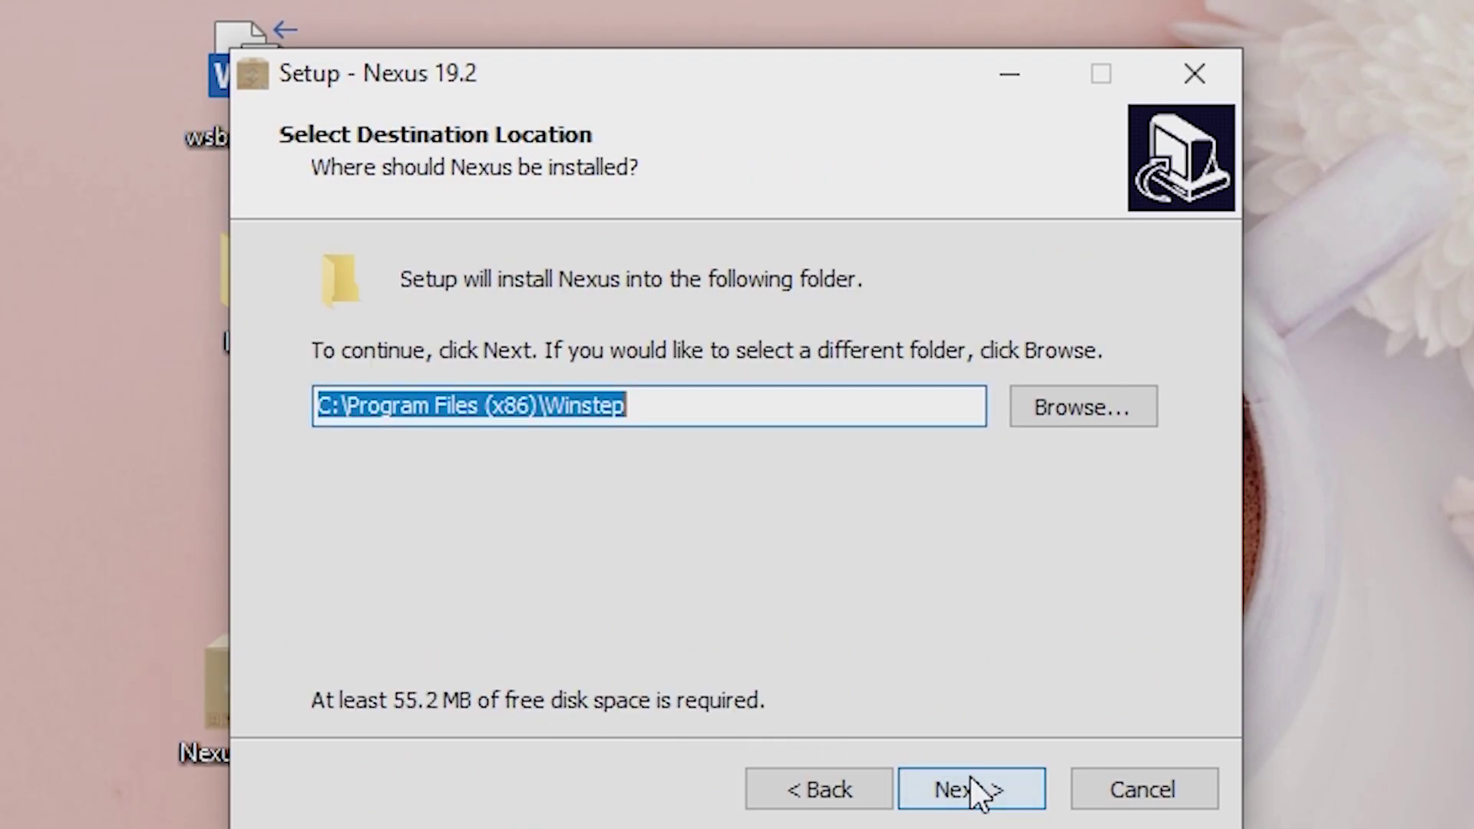
left_click(971, 777)
left_click(971, 777)
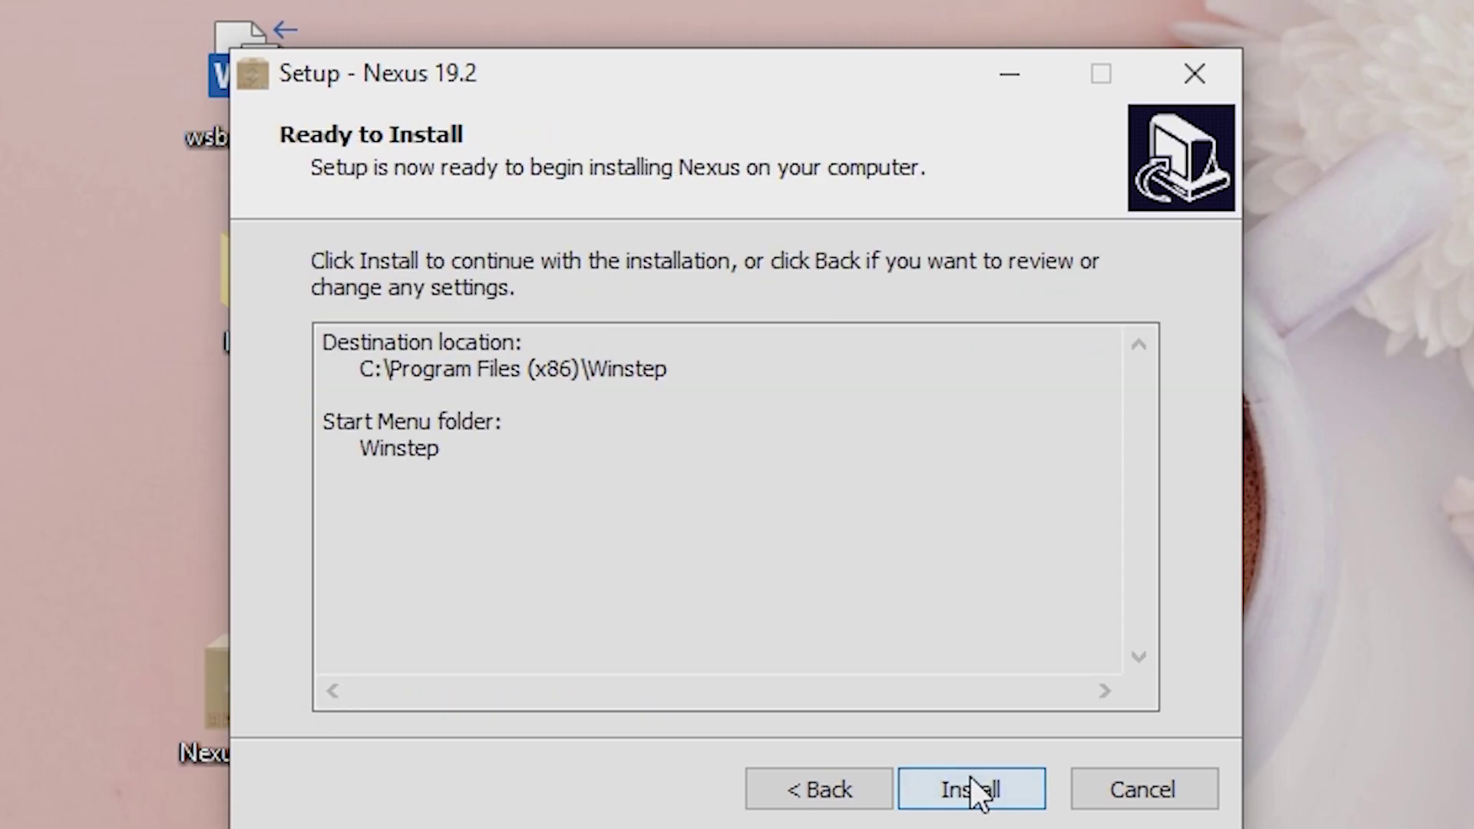
left_click(970, 777)
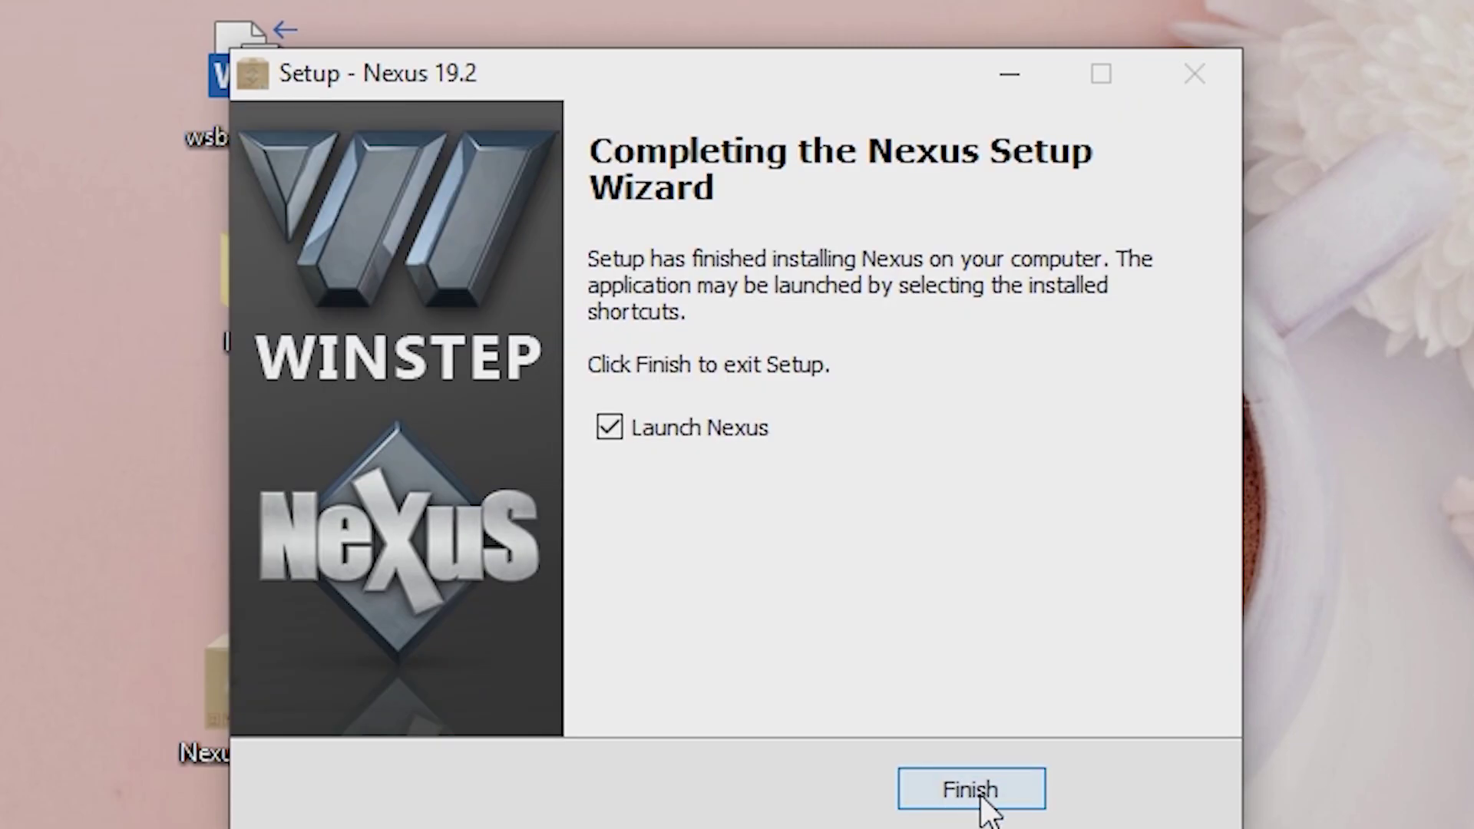
left_click(970, 791)
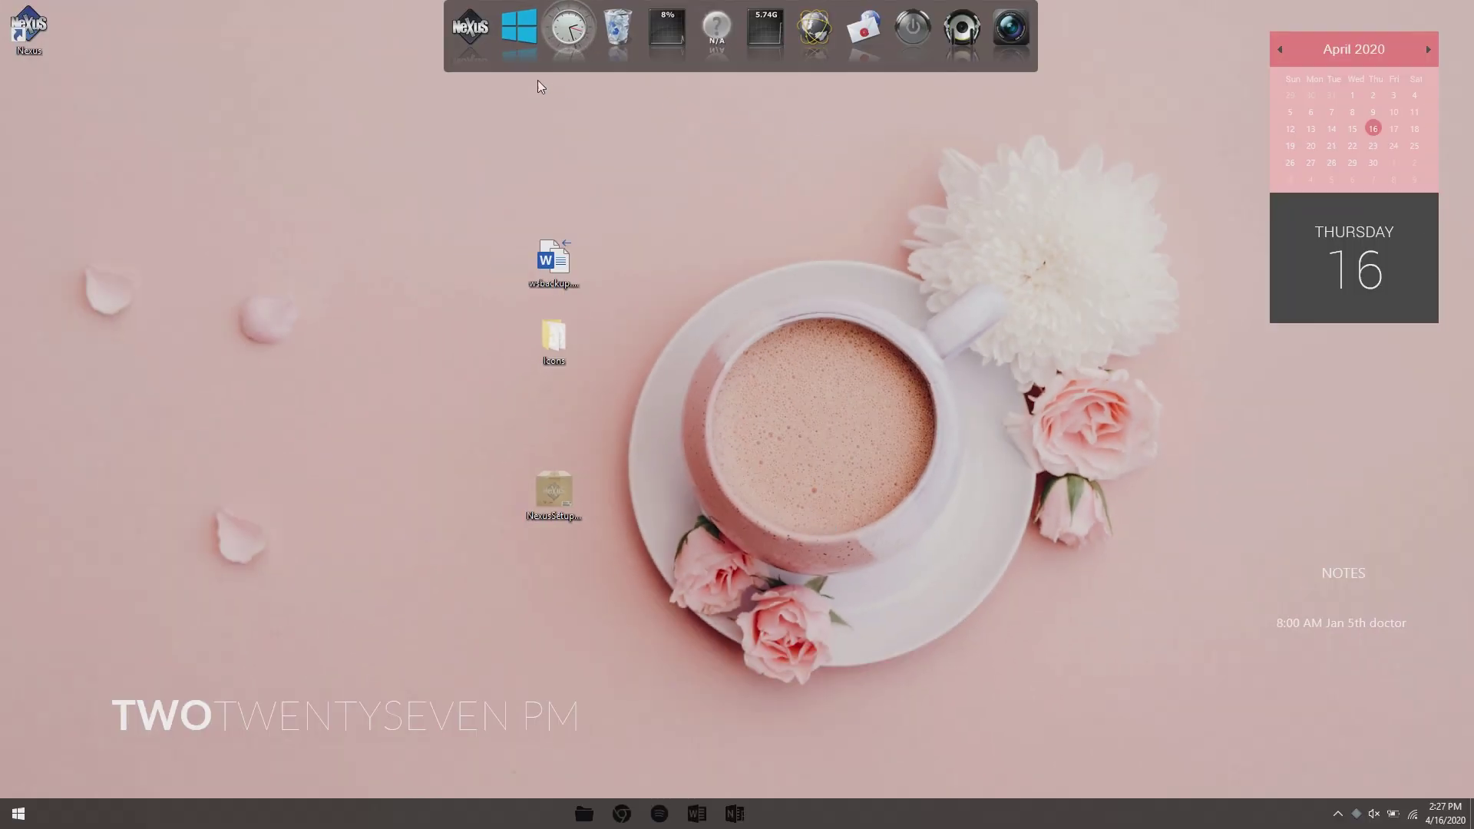
Restore Nexus preferences from the desktop's wsbackup.wbk under Advanced, then apply and close.
left_click(480, 50)
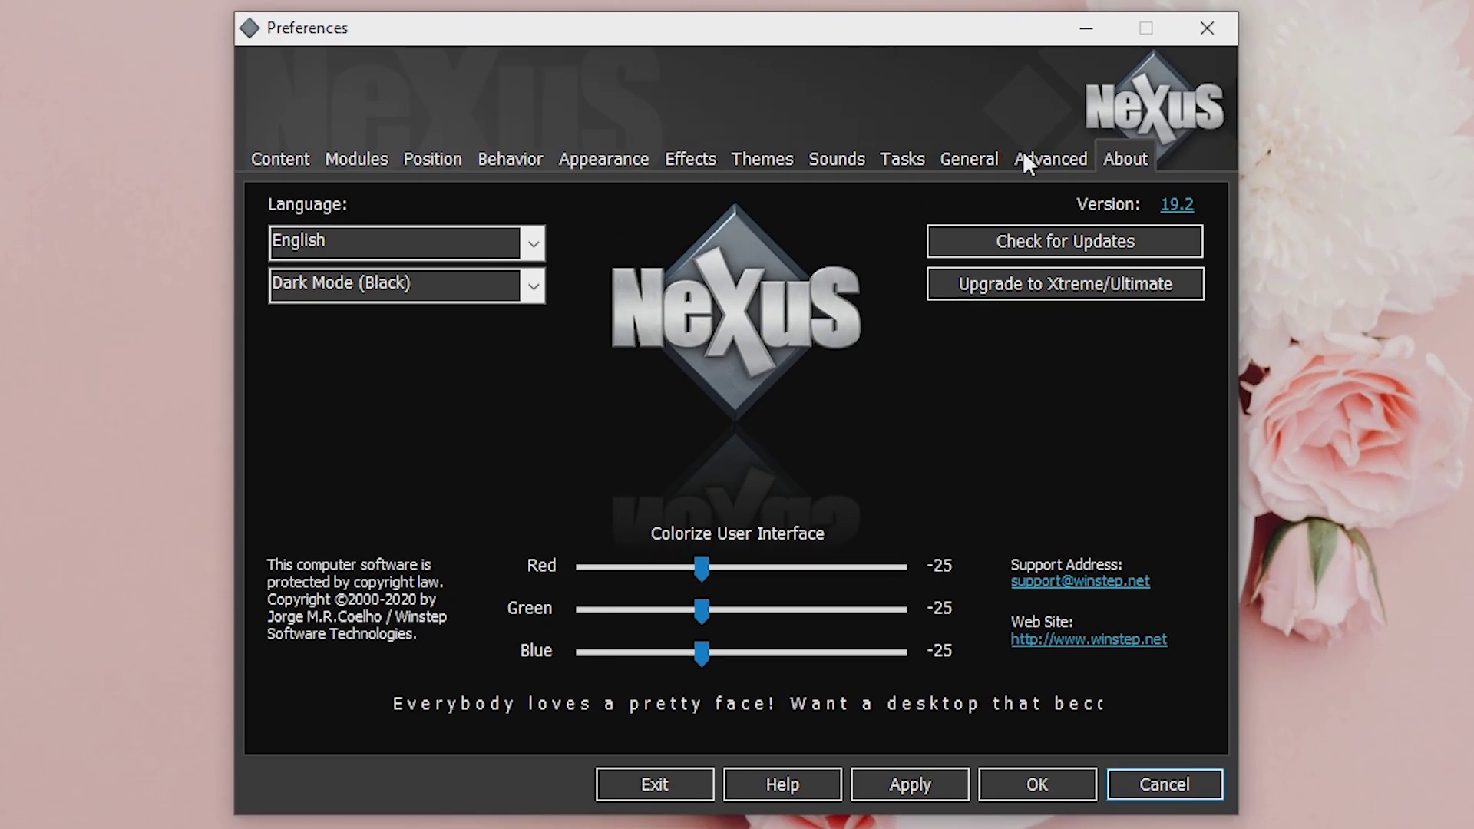
left_click(1043, 161)
left_click(1003, 708)
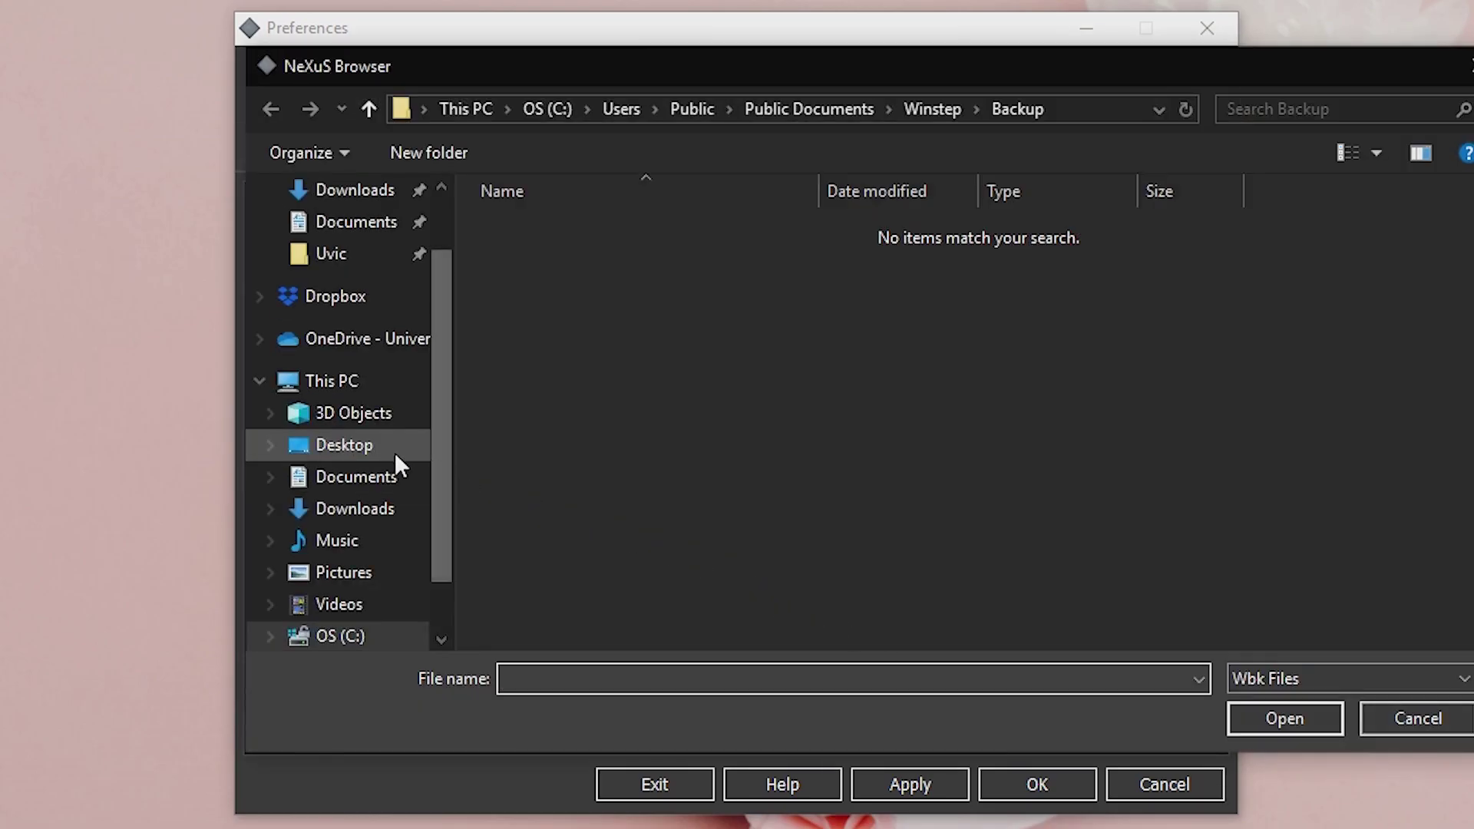
left_click(383, 450)
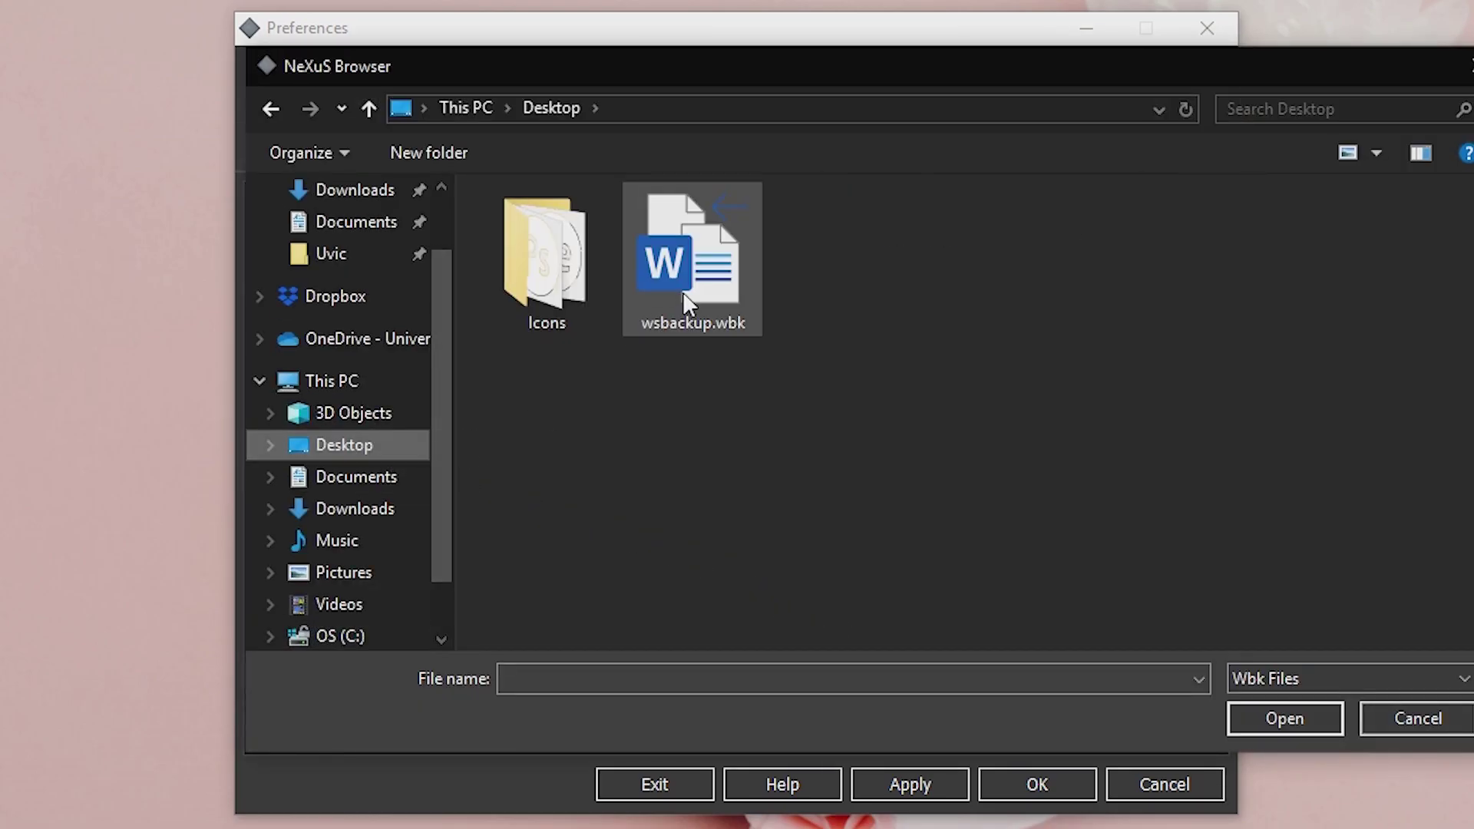
double_click(685, 301)
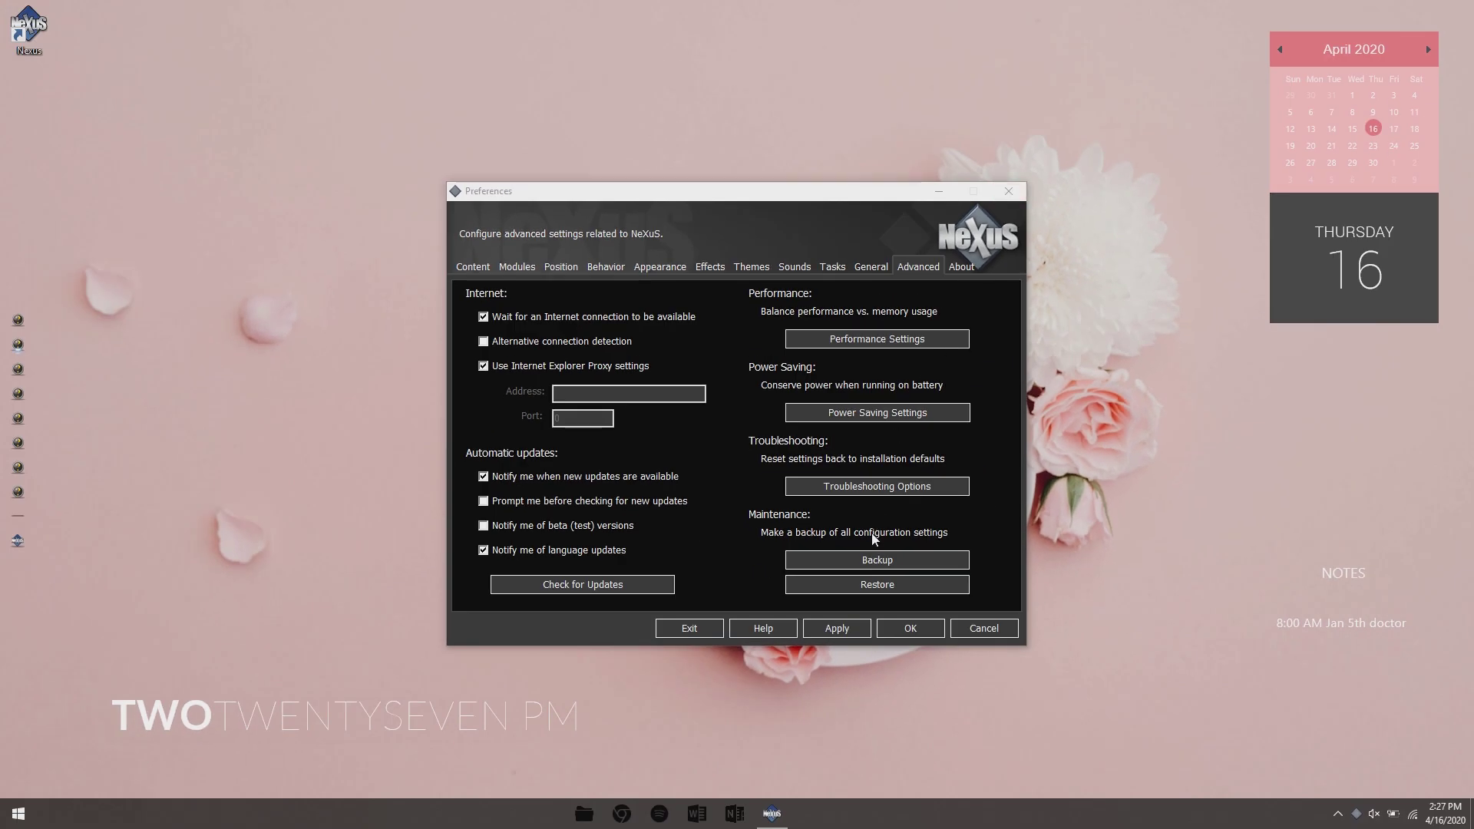
left_click(836, 628)
left_click(909, 628)
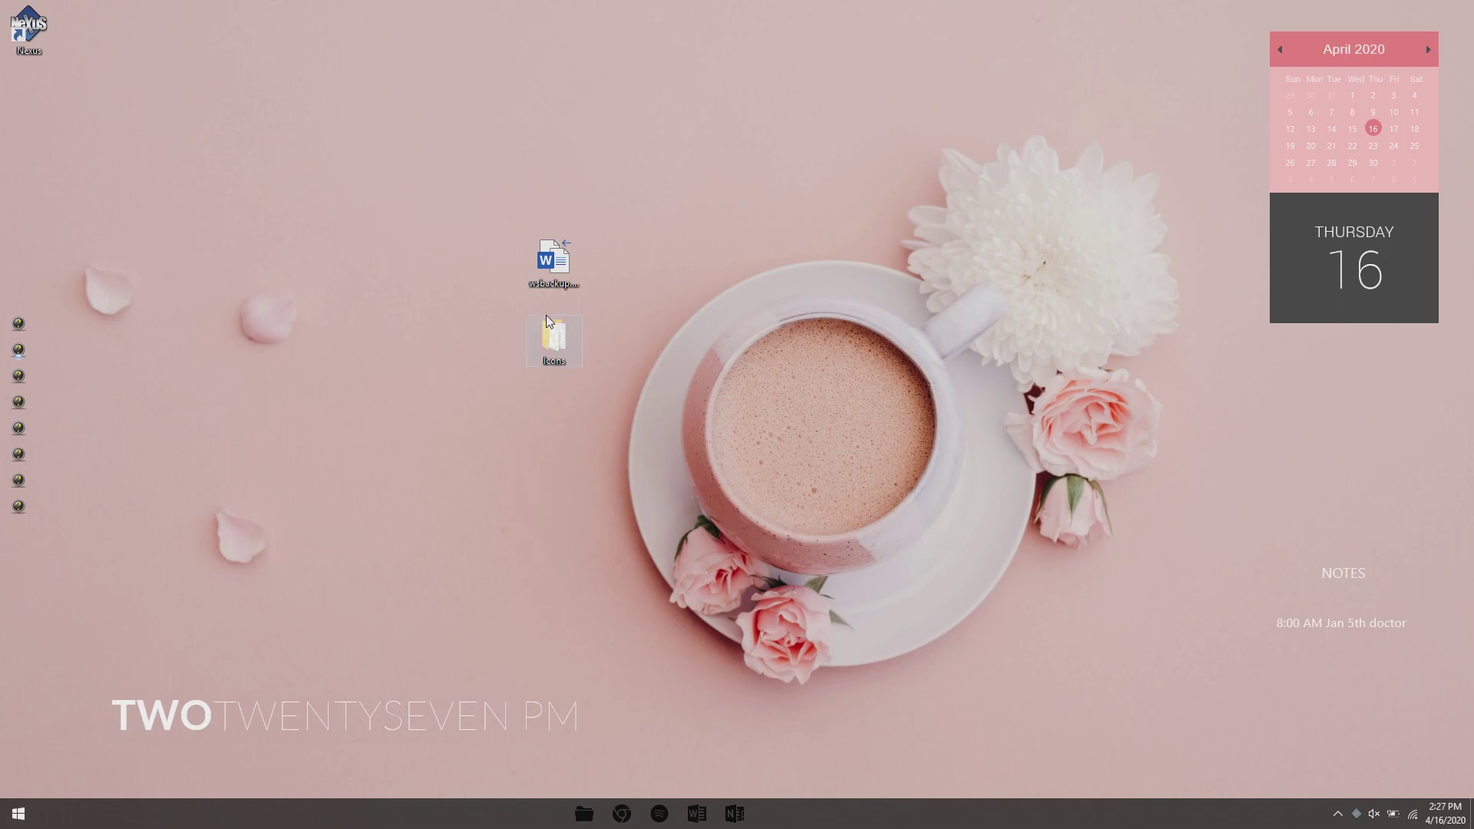
Snap a File Explorer window showing Pictures to the right half and move the desktop Icons folder into it.
left_click(585, 815)
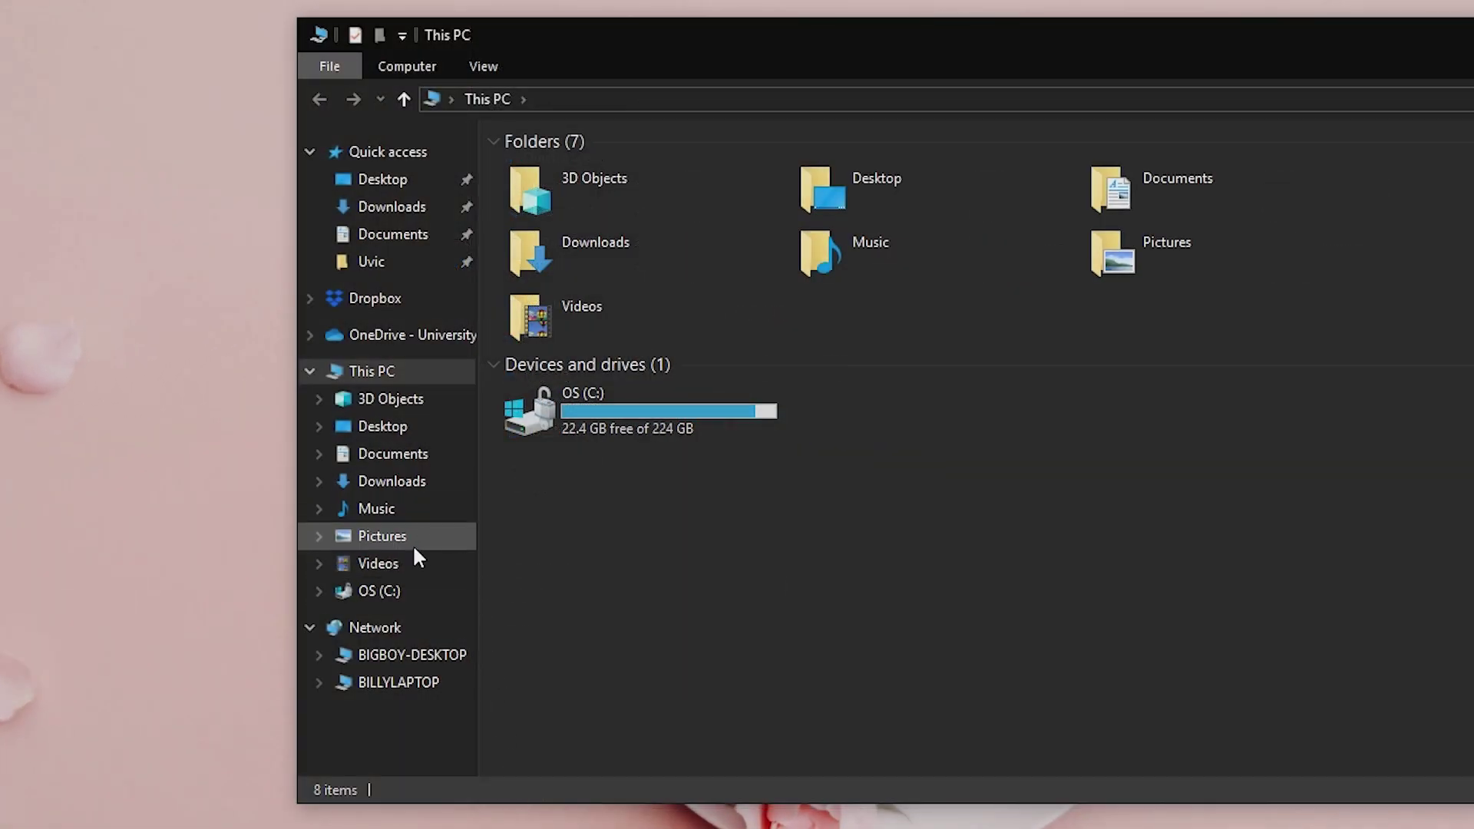
left_click(412, 543)
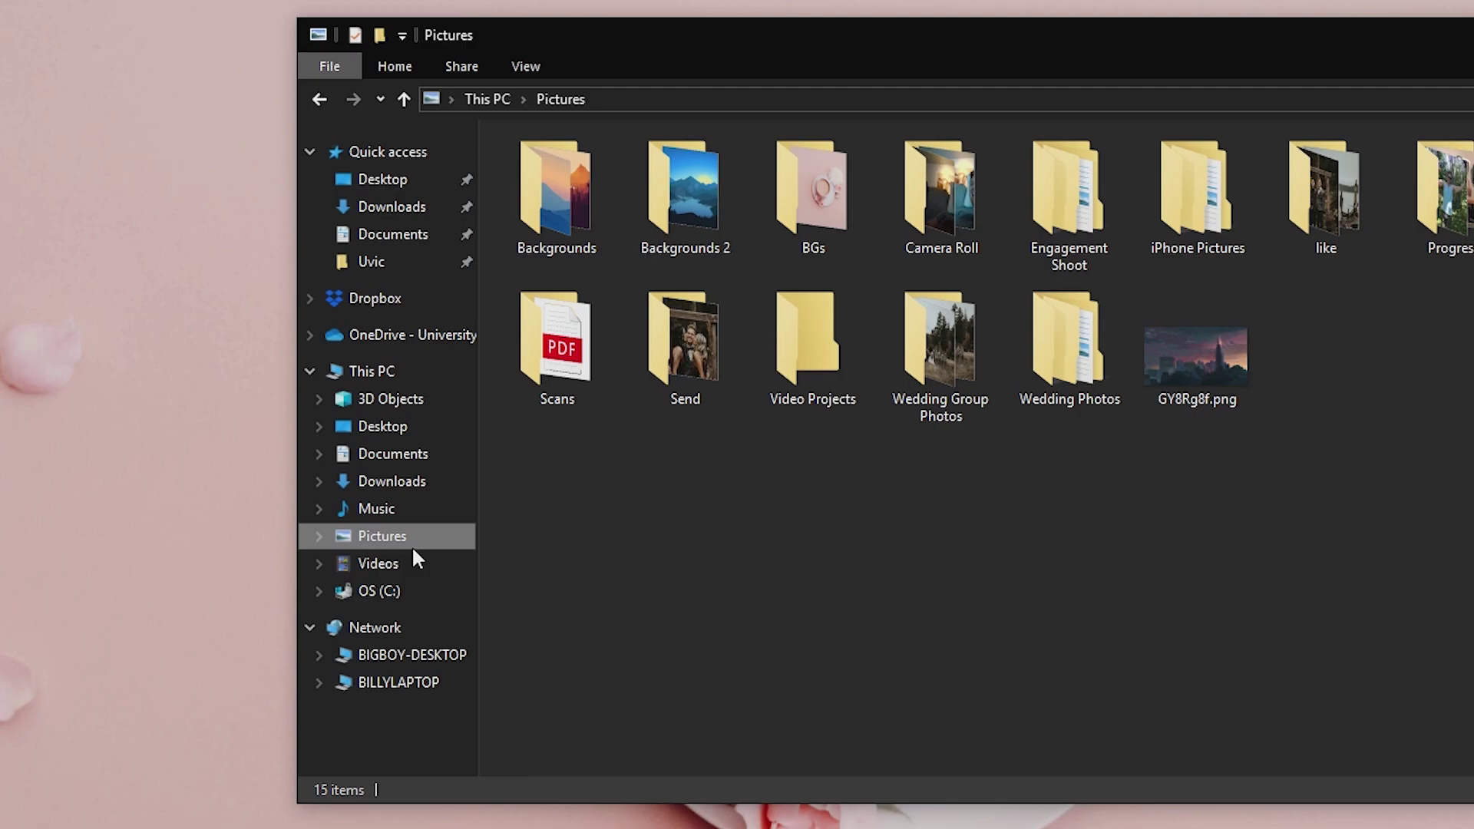
key("super+Right")
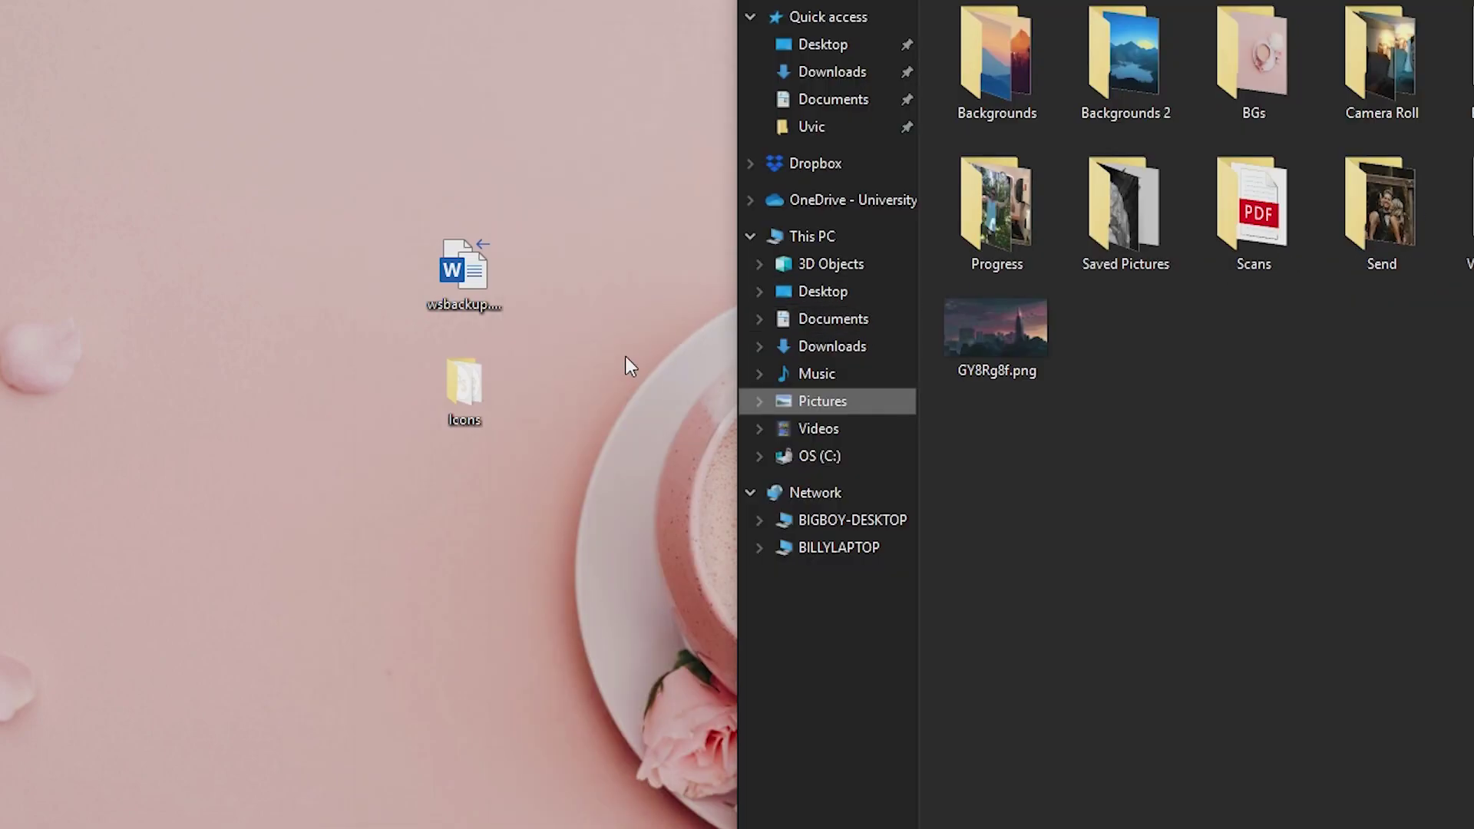
left_click_drag(476, 394, 1228, 499)
Move wsbackup.wbk from the desktop into the Icons folder.
left_click(453, 281)
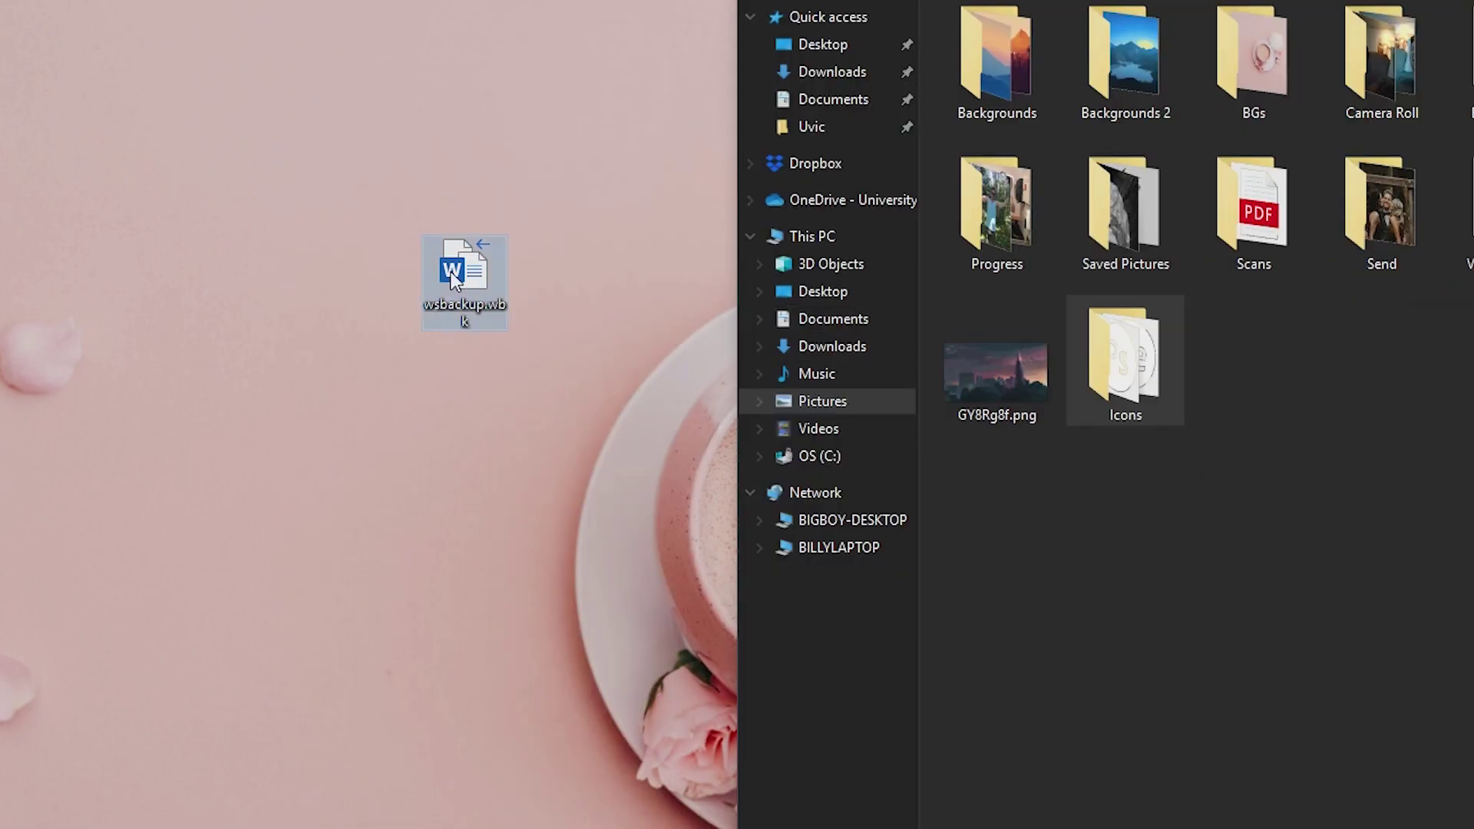
left_click_drag(454, 270, 1182, 315)
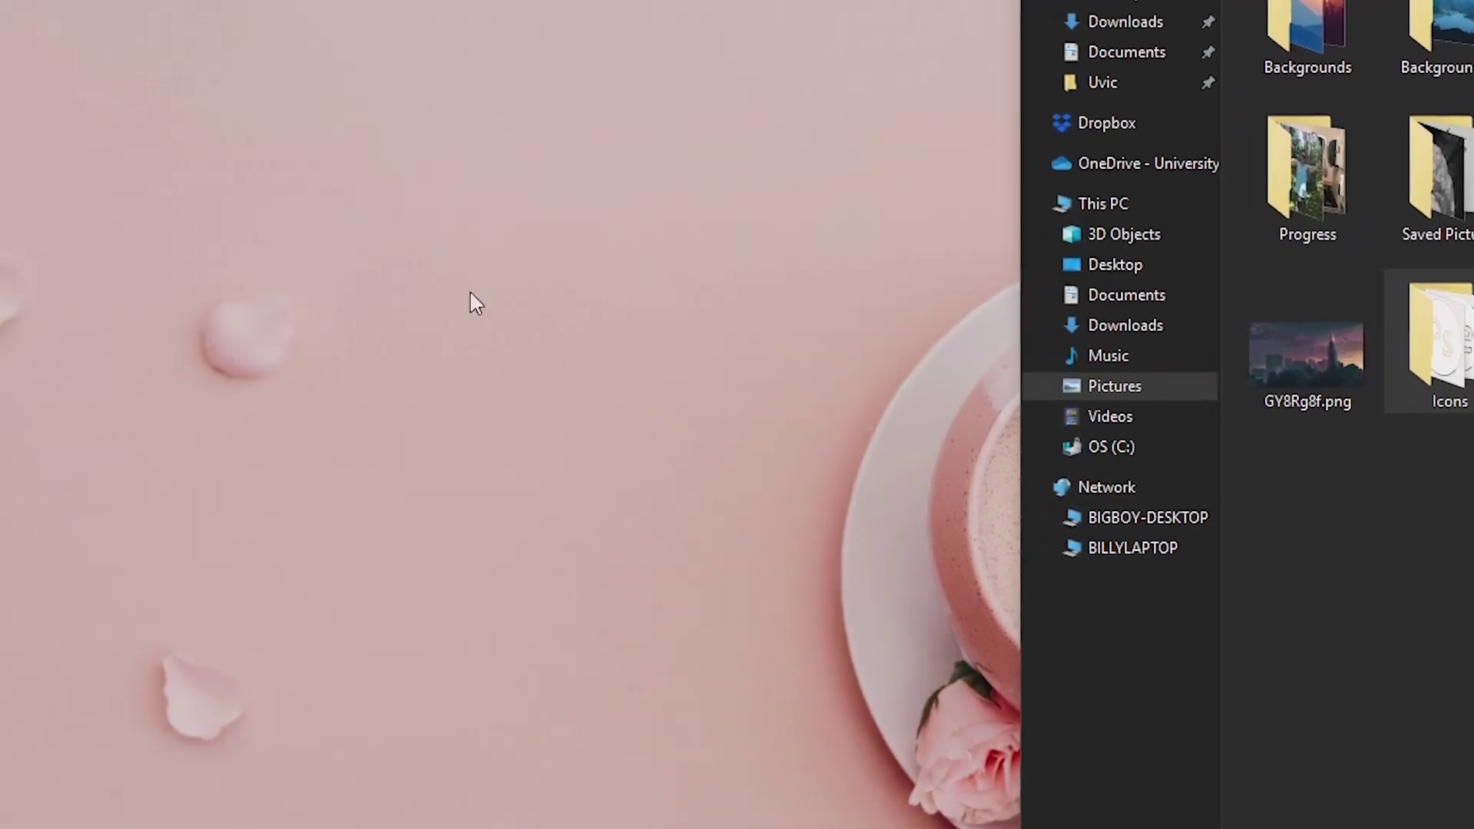
mouse_move(3, 361)
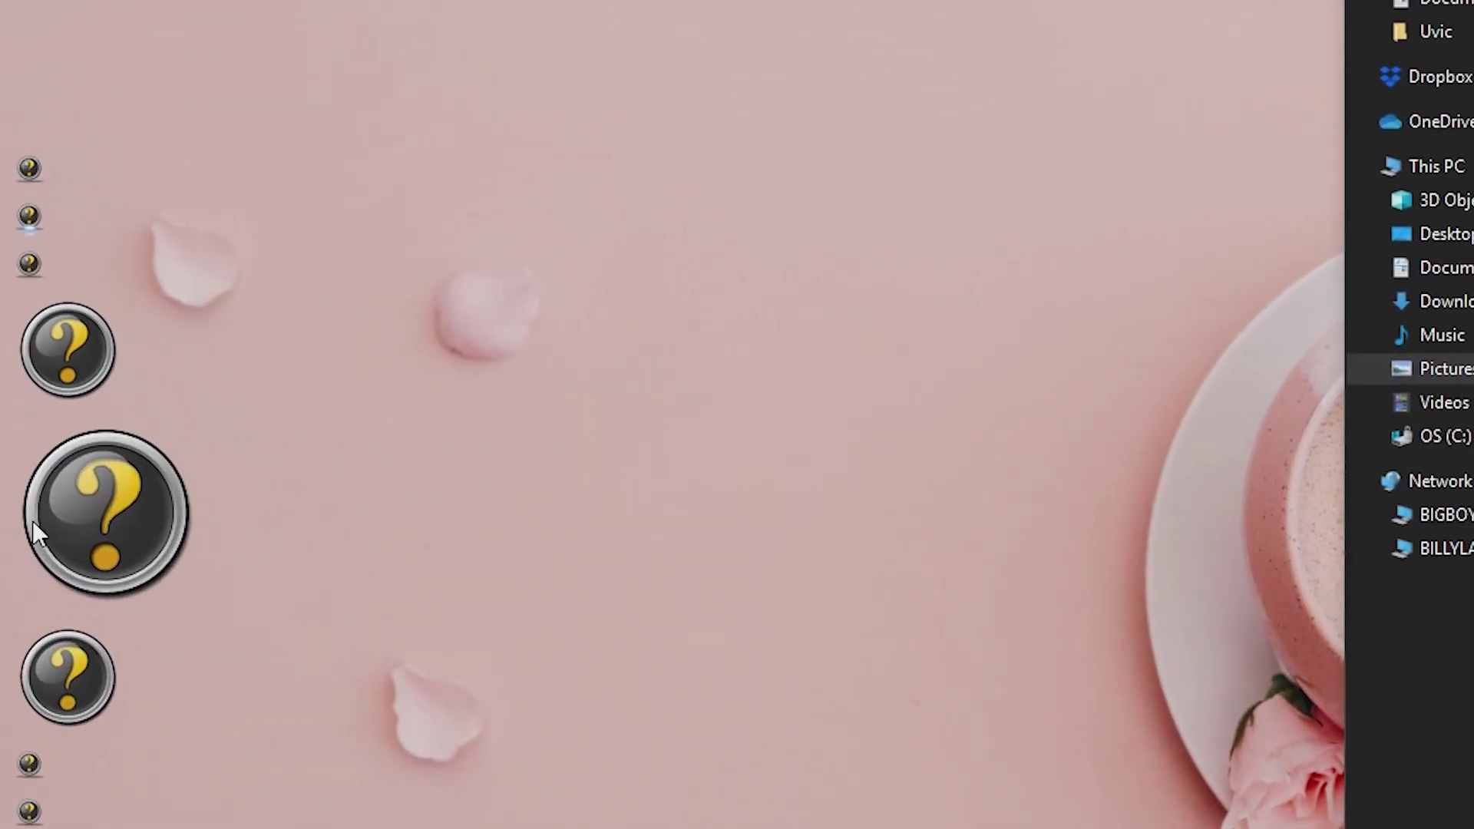
Set the Microsoft Word dock item's icon to Logos-Word-icon.ico from Pictures\Icons.
right_click(45, 670)
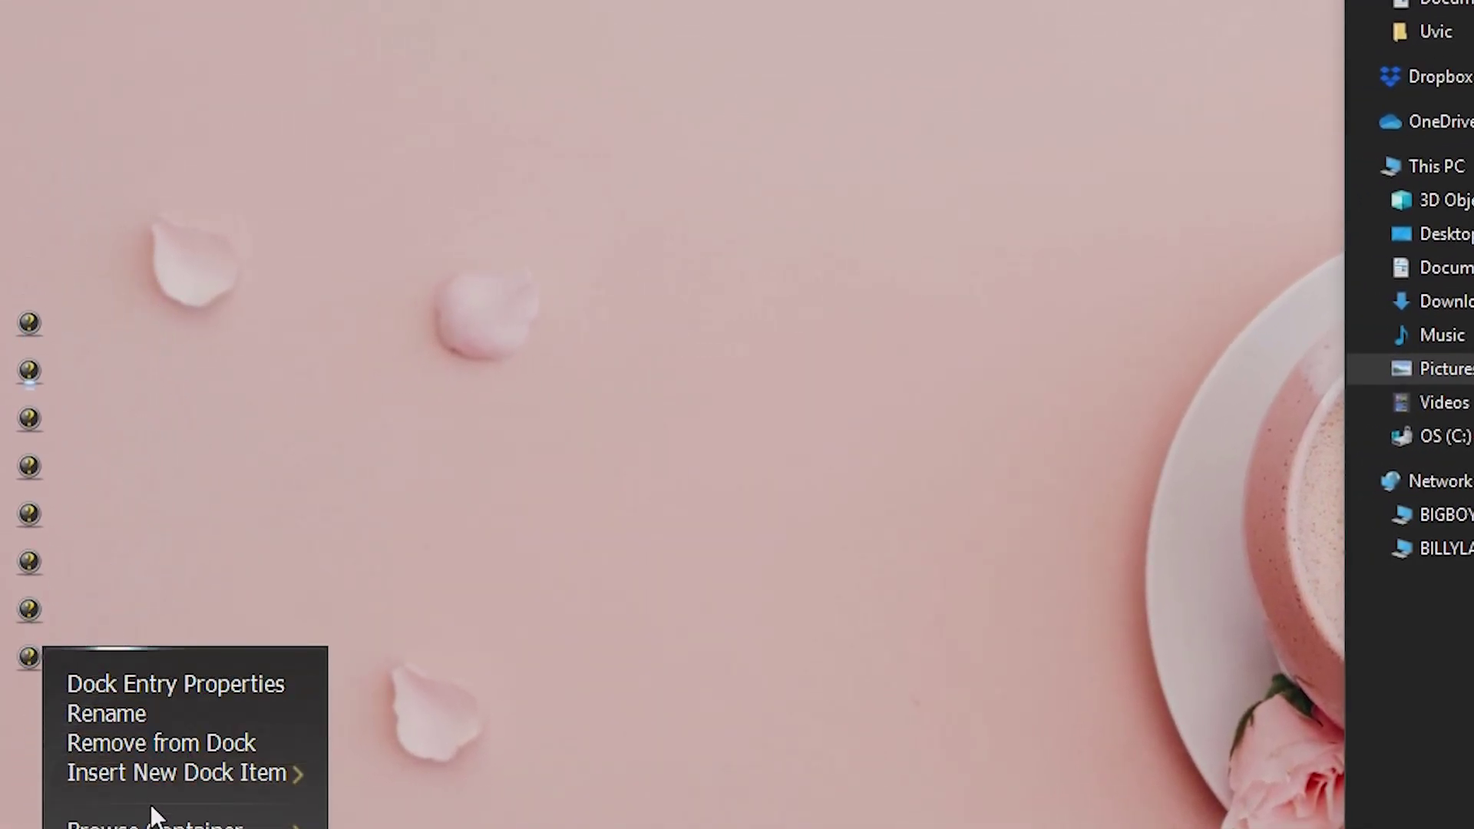
left_click(184, 683)
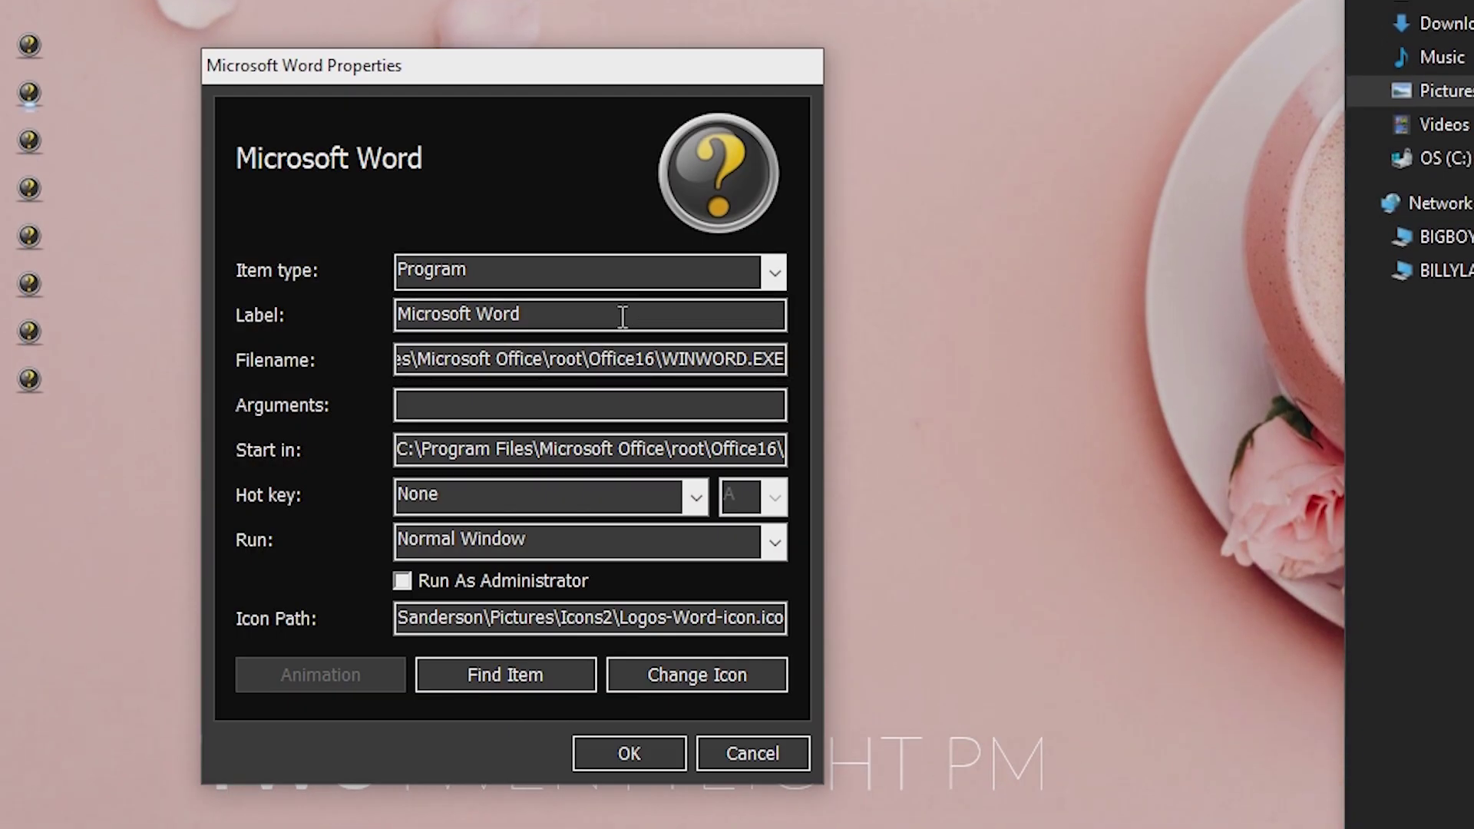
left_click_drag(576, 318, 385, 313)
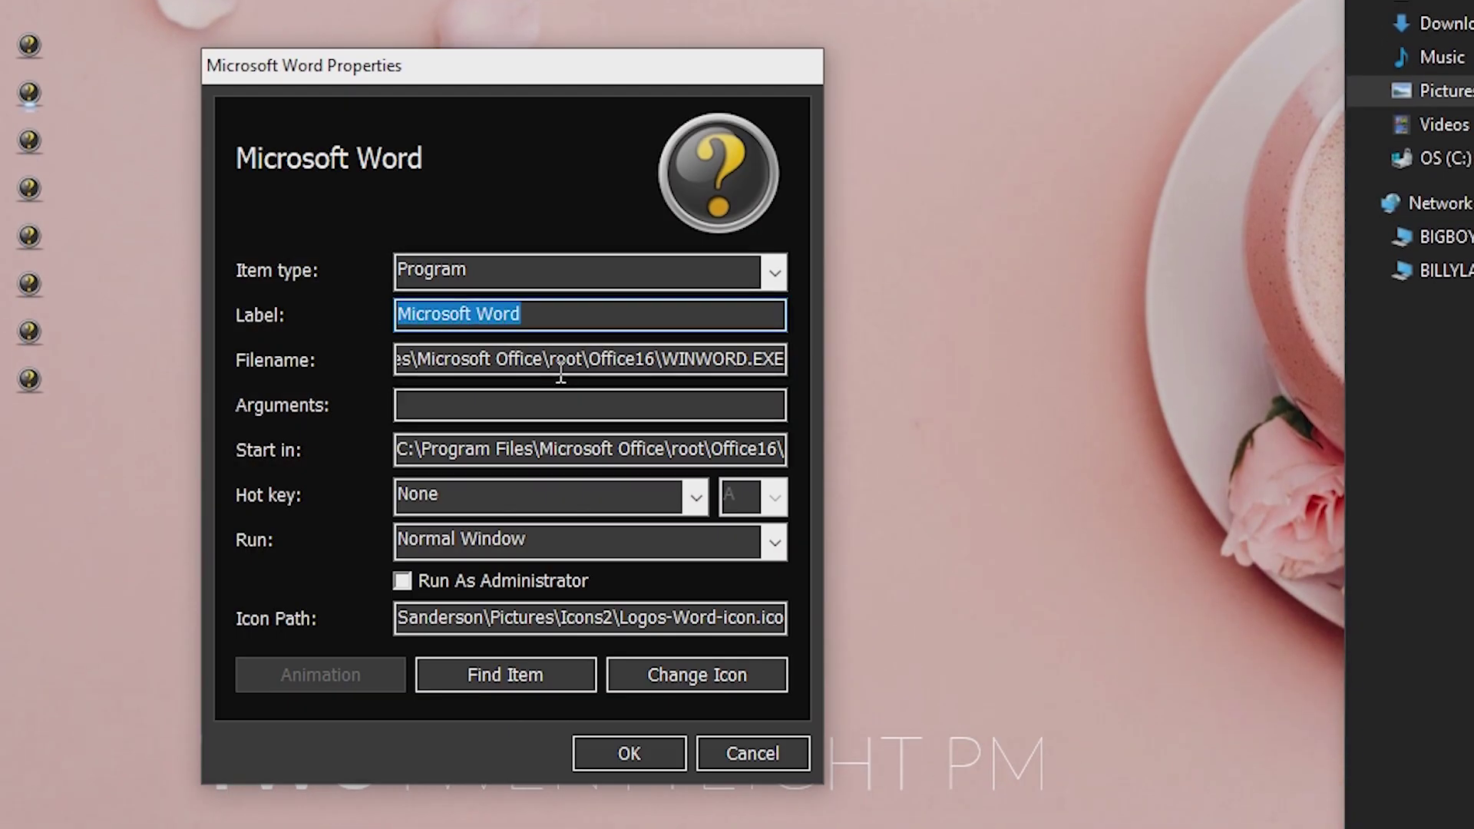
left_click(695, 360)
left_click(676, 675)
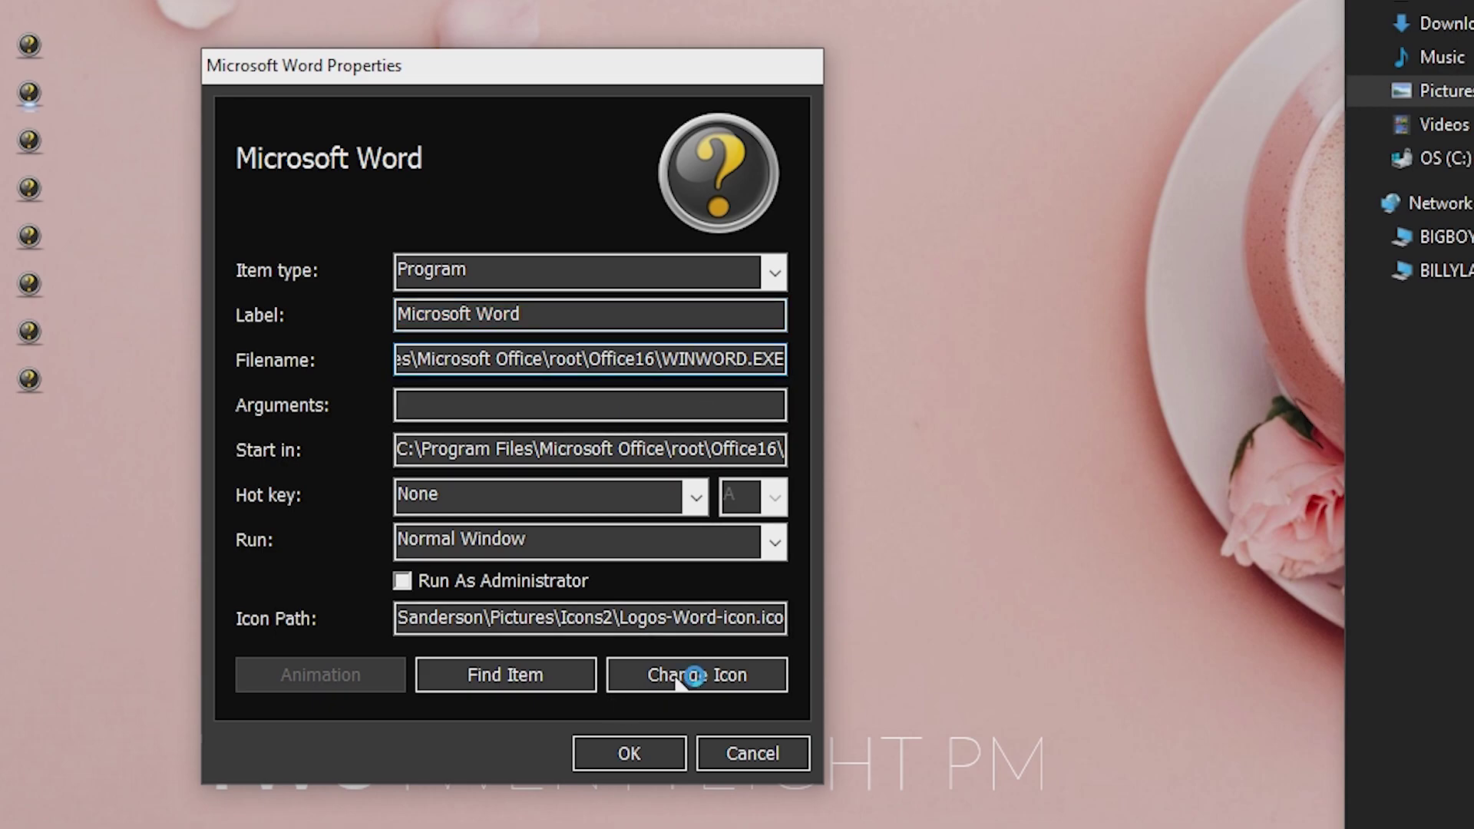
left_click(1105, 398)
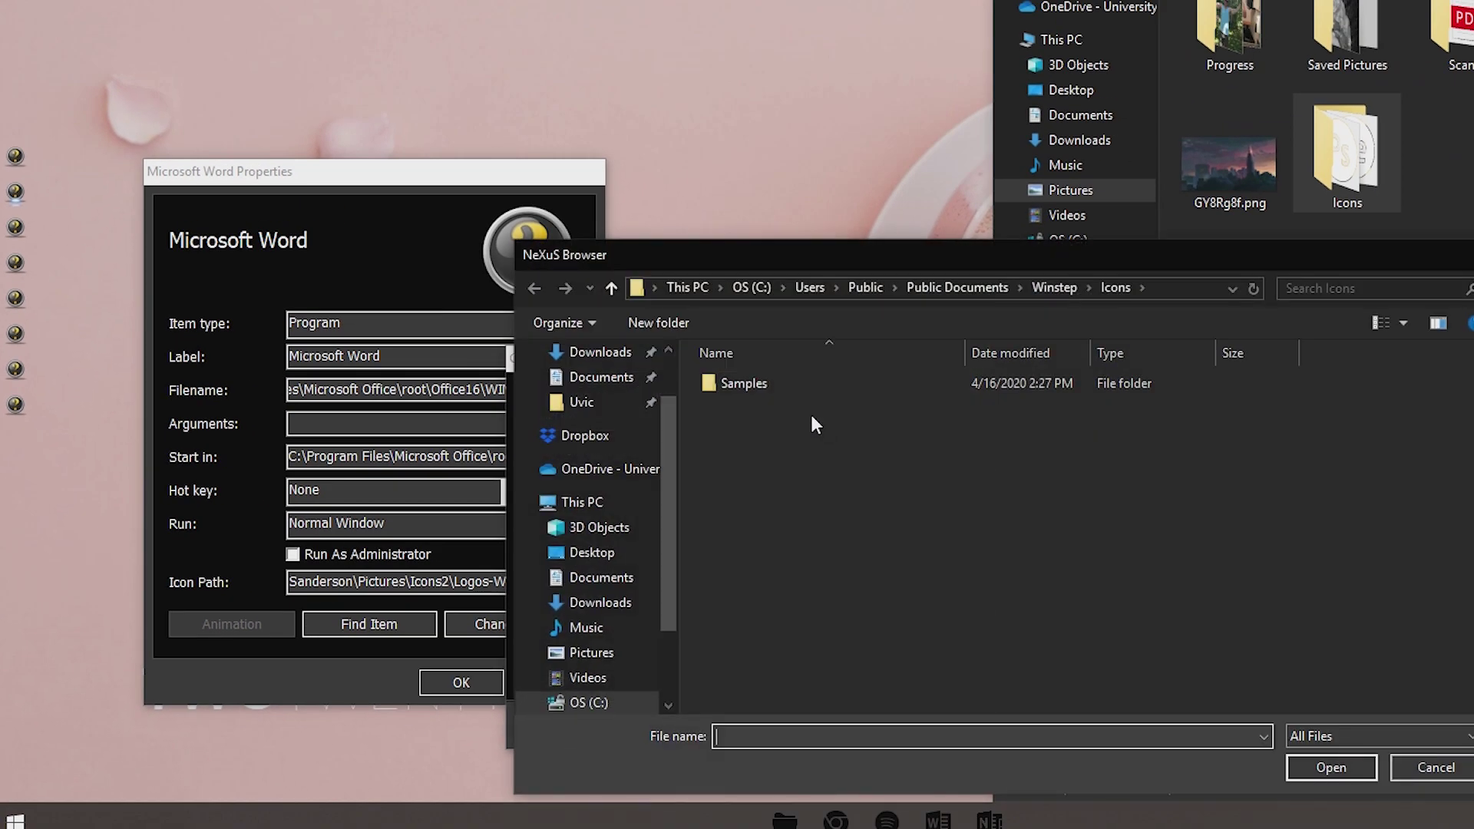
left_click(602, 651)
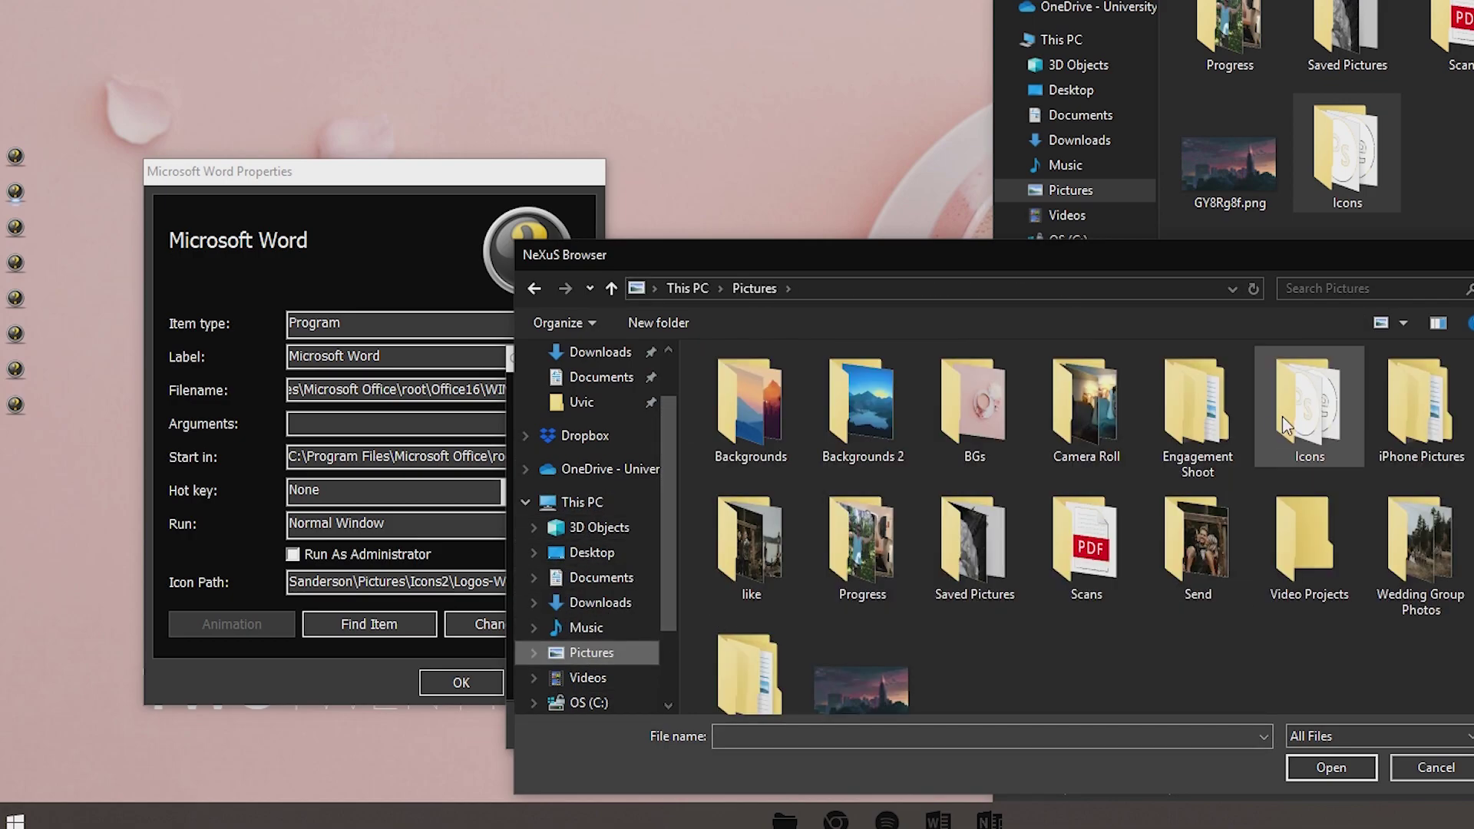
double_click(1309, 406)
double_click(1421, 427)
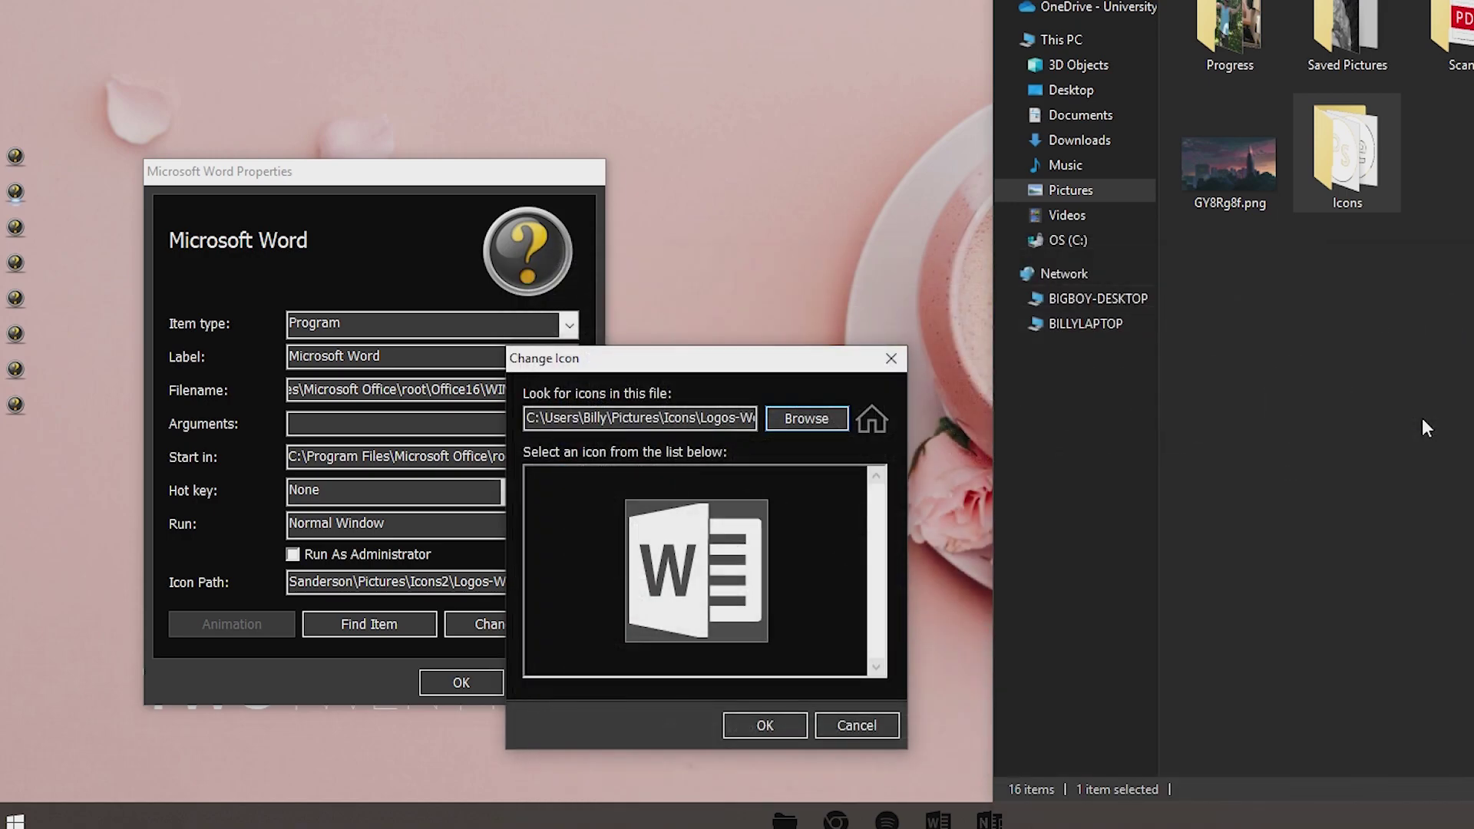
left_click(765, 726)
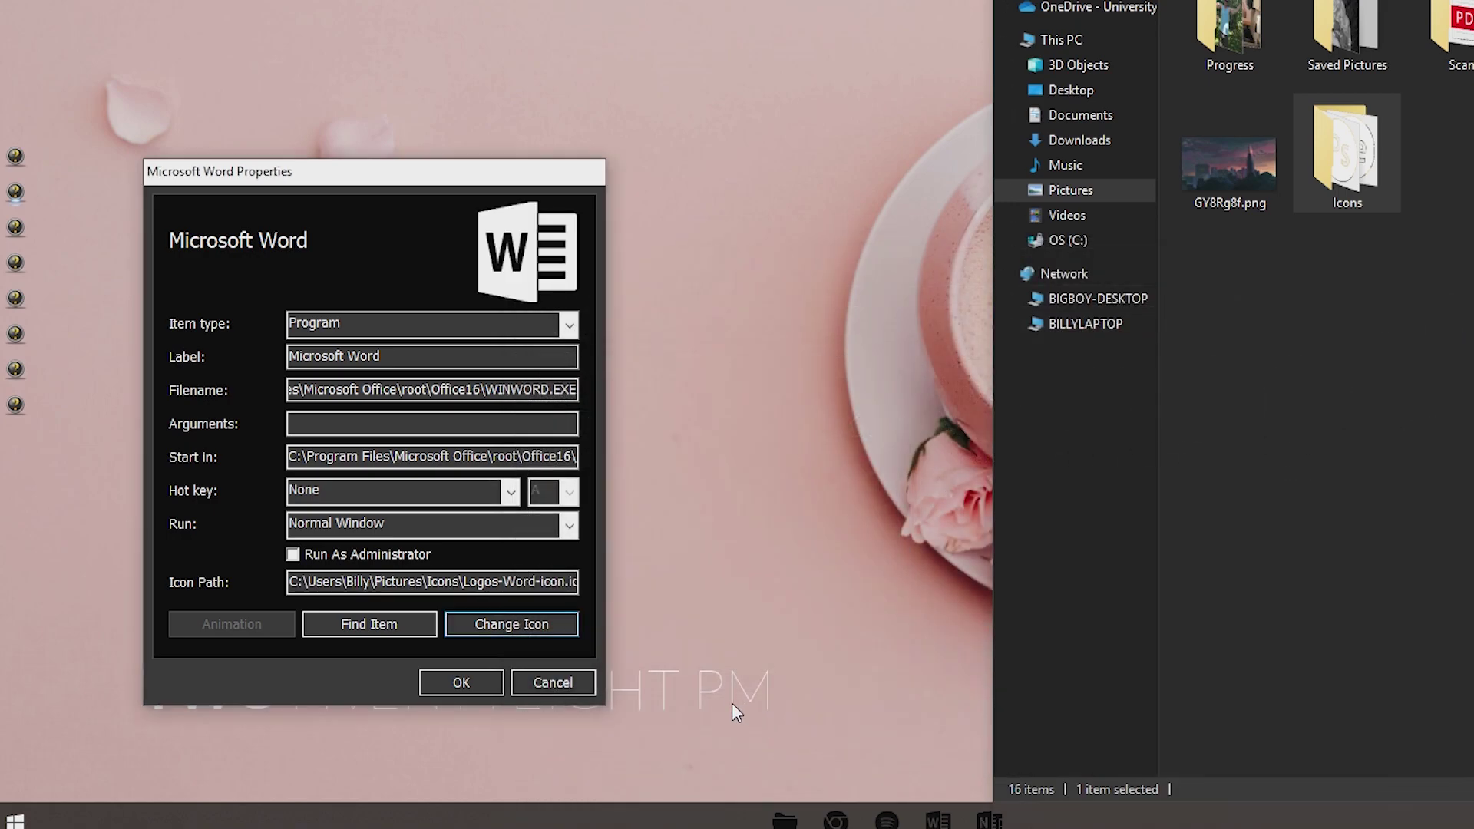
left_click(471, 685)
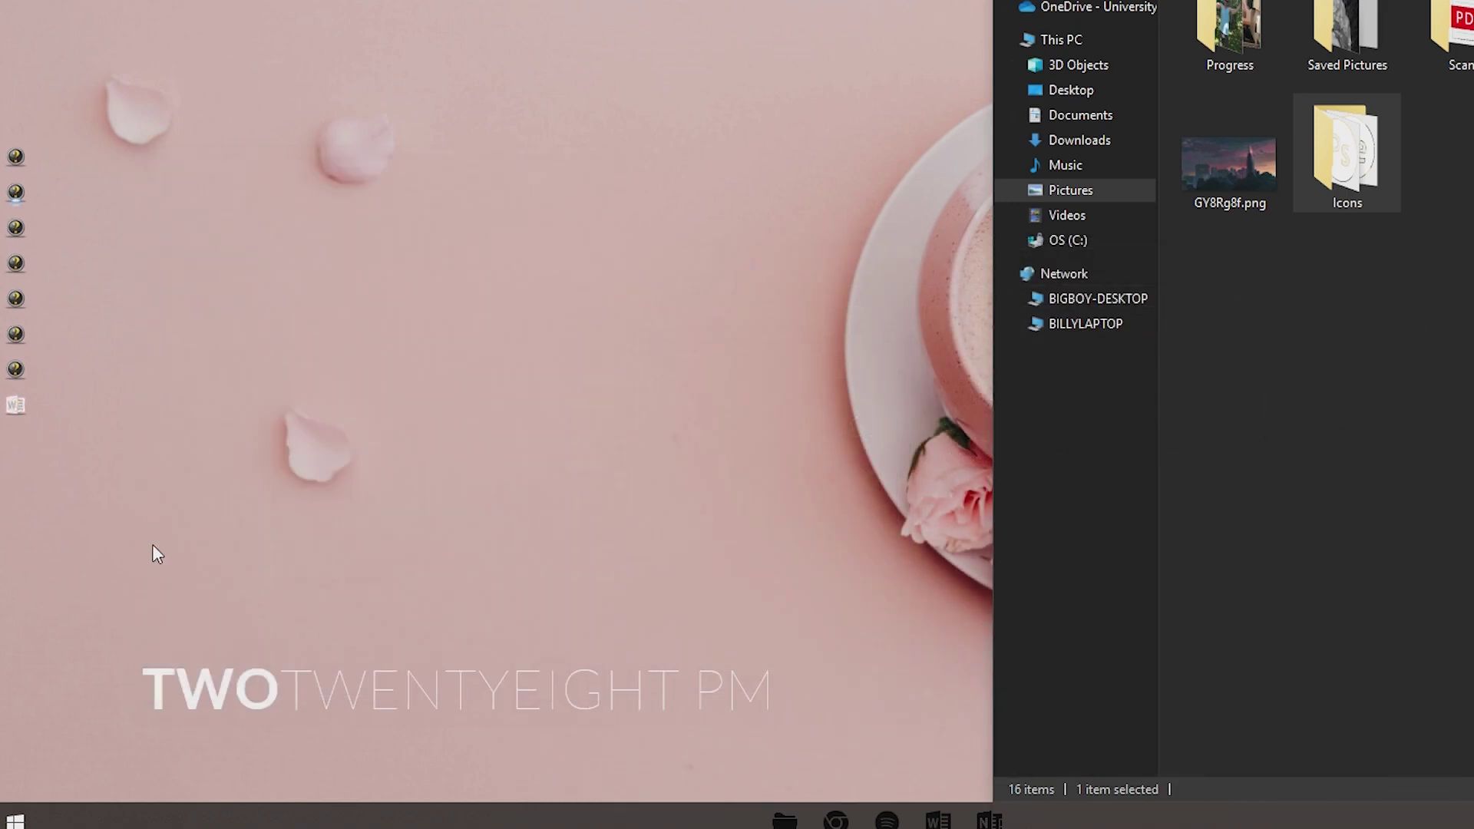
Give the Premiere Pro dock item the Adobe PR.ico icon from the Icons folder.
right_click(40, 368)
left_click(46, 240)
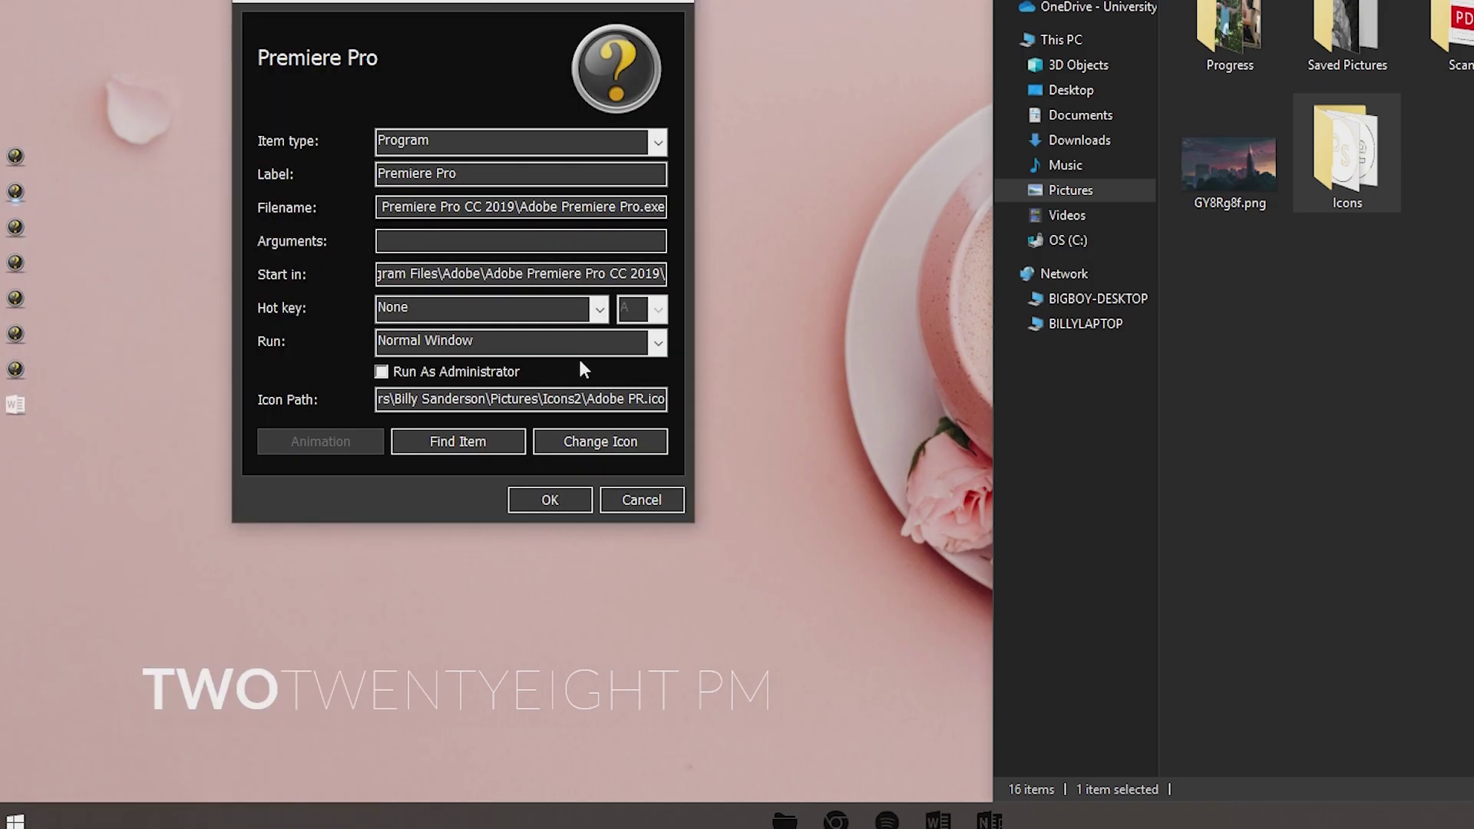
left_click(583, 441)
double_click(1419, 399)
double_click(975, 388)
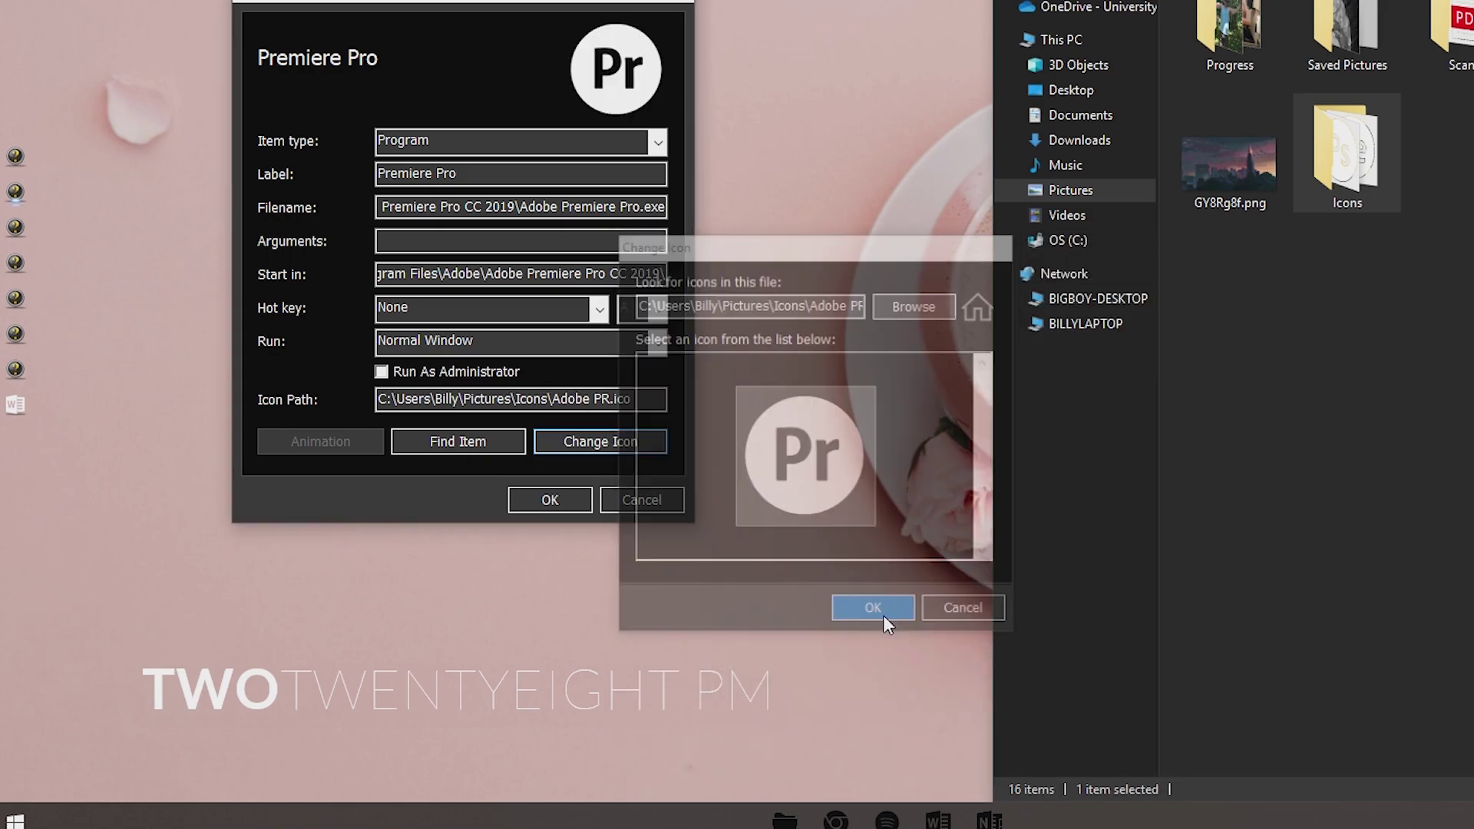
left_click(883, 615)
left_click(549, 500)
Give the After Effects dock item the Adobe AE icon from Pictures\Icons.
right_click(23, 374)
left_click(166, 256)
left_click(662, 447)
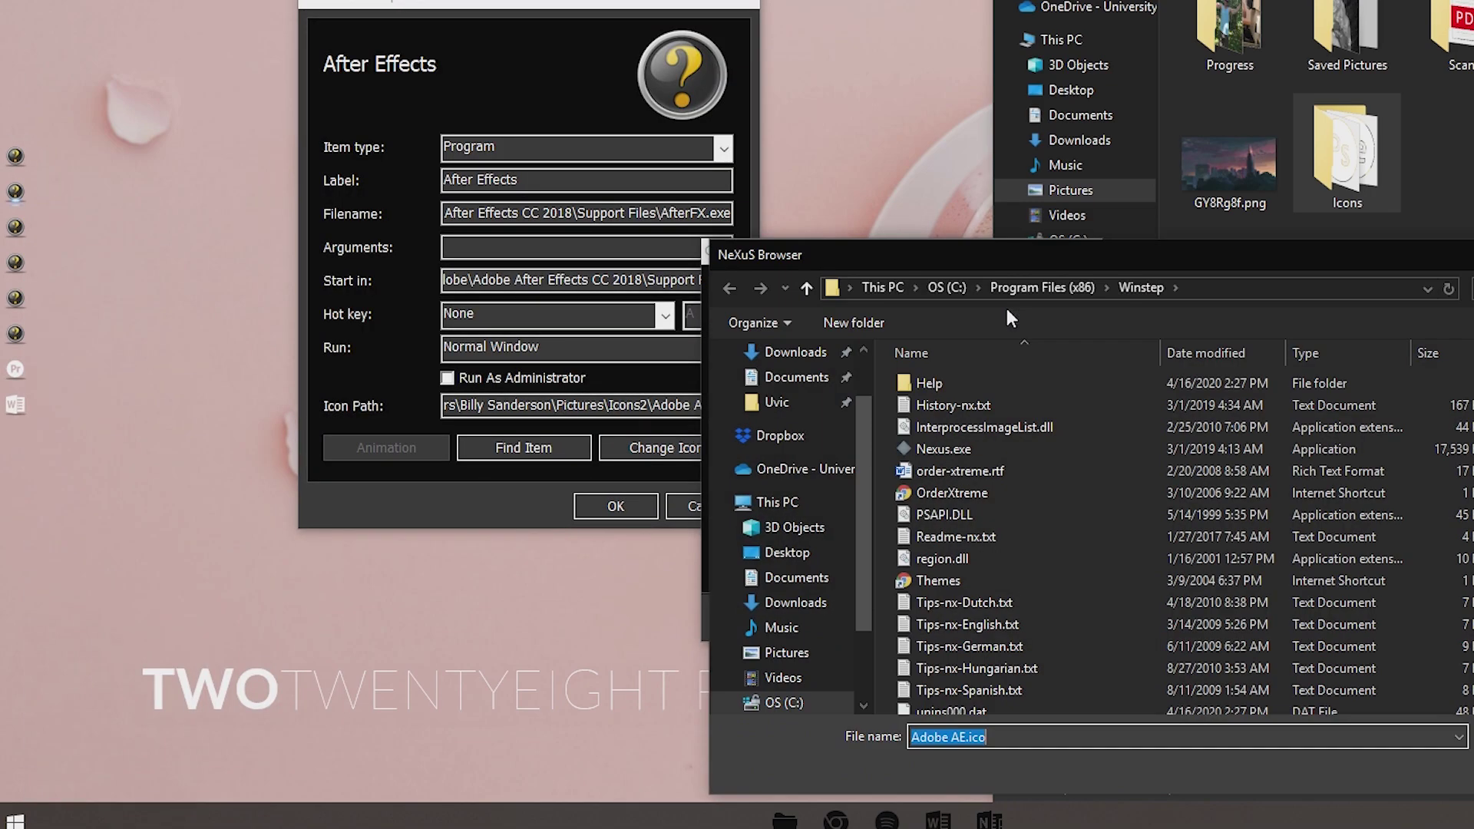
left_click(786, 653)
double_click(1395, 414)
double_click(944, 395)
left_click(936, 620)
left_click(615, 506)
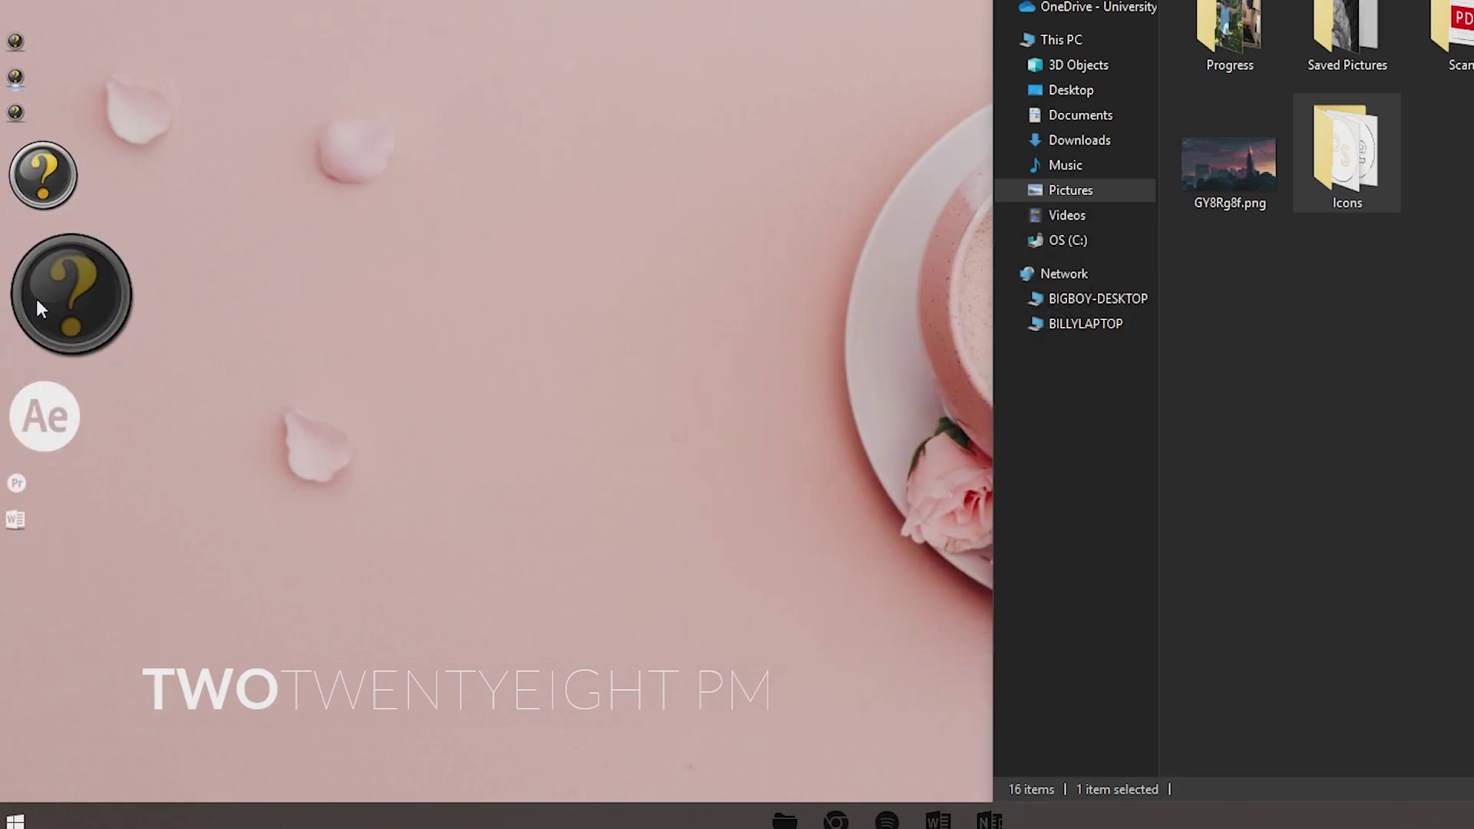
Give the Photoshop dock item the Adobe PS icon from Pictures\Icons.
right_click(35, 298)
left_click(107, 175)
left_click(498, 438)
left_click(809, 310)
left_click(609, 747)
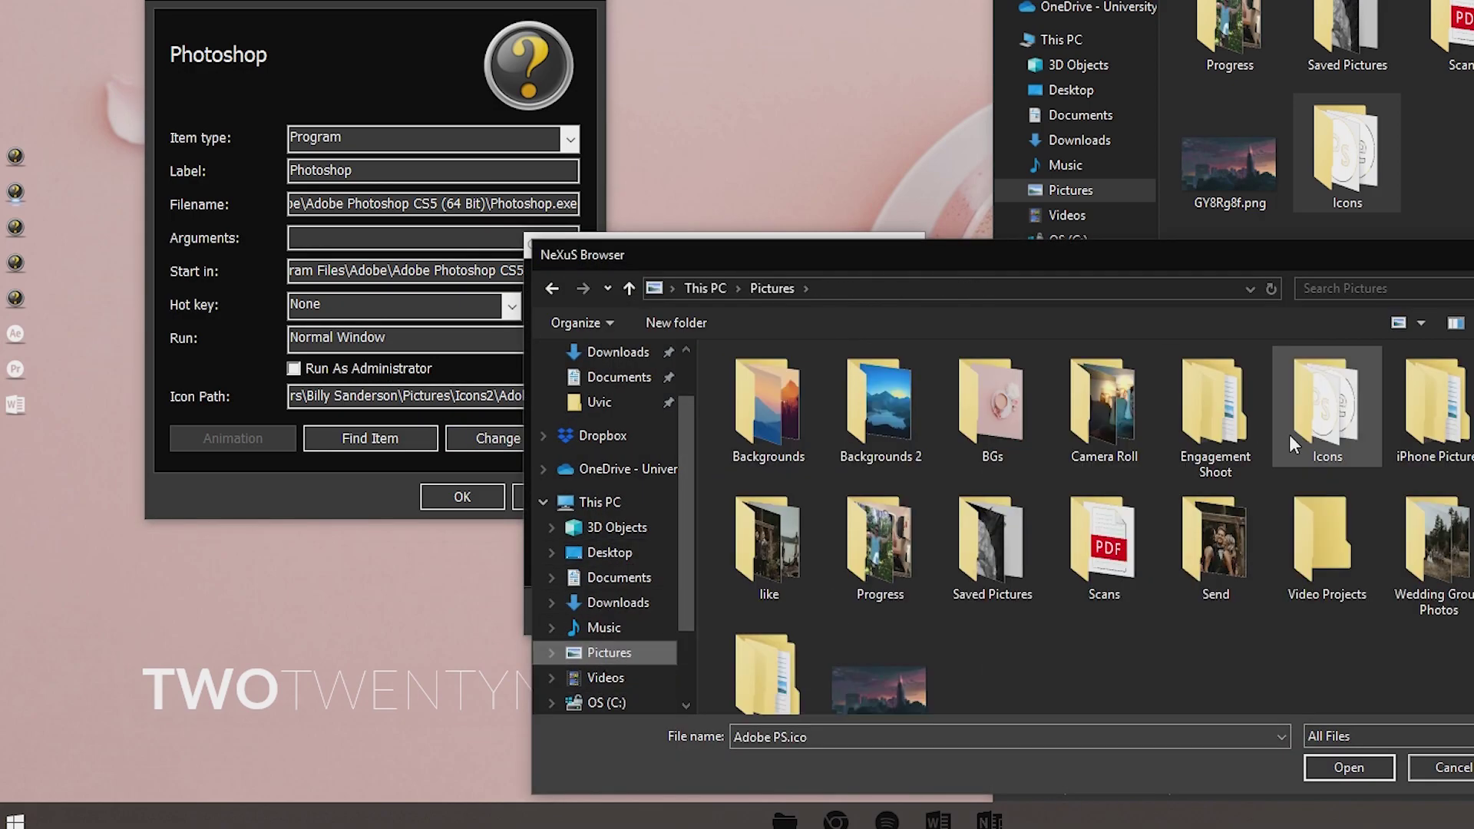
double_click(1288, 435)
double_click(998, 407)
left_click(803, 614)
left_click(463, 496)
Give the Spotify dock item the Spotify icon from the Icons folder.
right_click(8, 268)
left_click(77, 176)
left_click(513, 469)
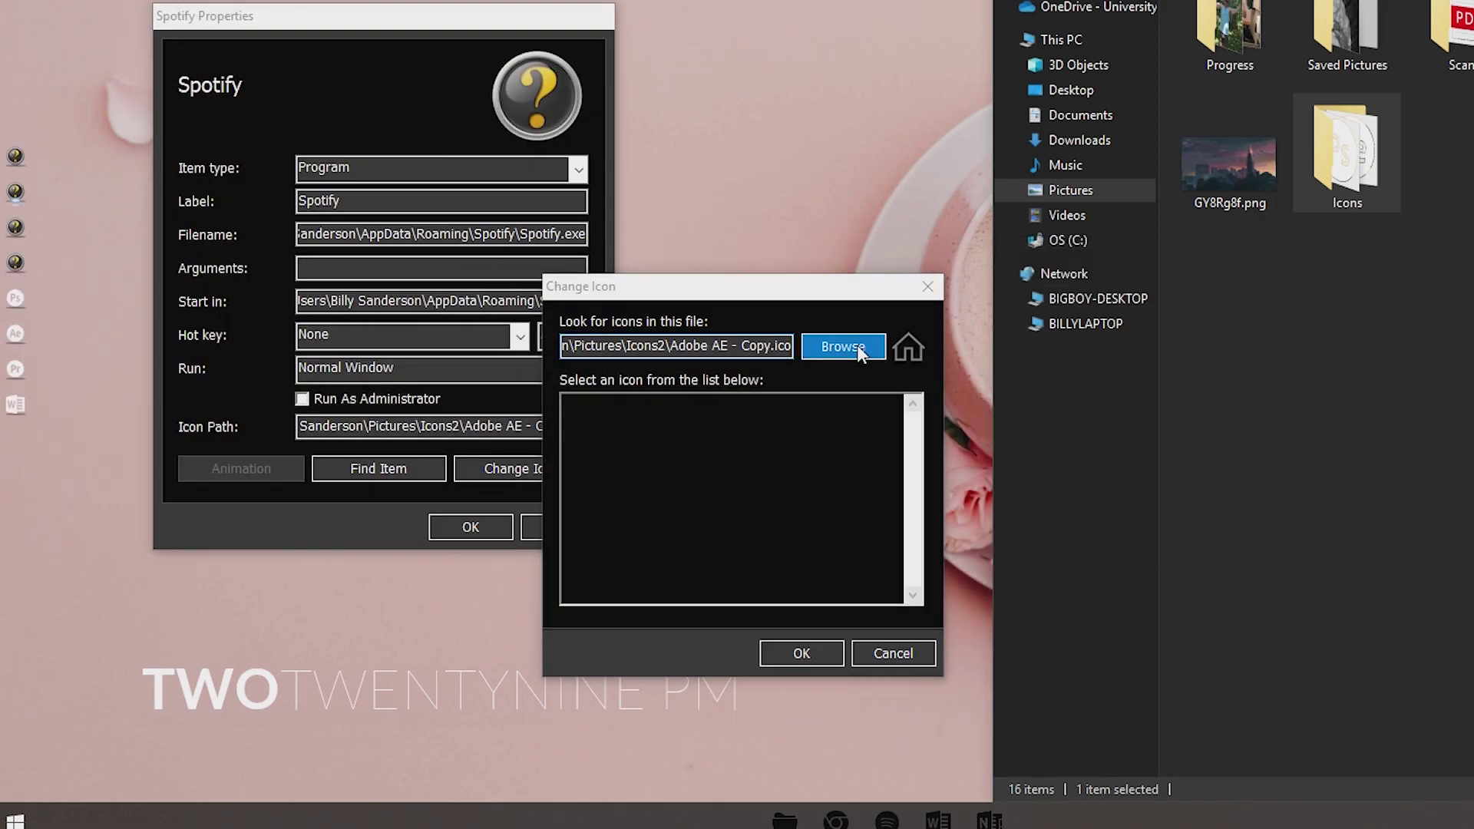
left_click(857, 344)
left_click(618, 751)
double_click(1382, 430)
double_click(784, 535)
left_click(470, 527)
Give the next dock entry the terminal icon.
right_click(16, 227)
left_click(143, 241)
left_click(453, 430)
left_click(618, 651)
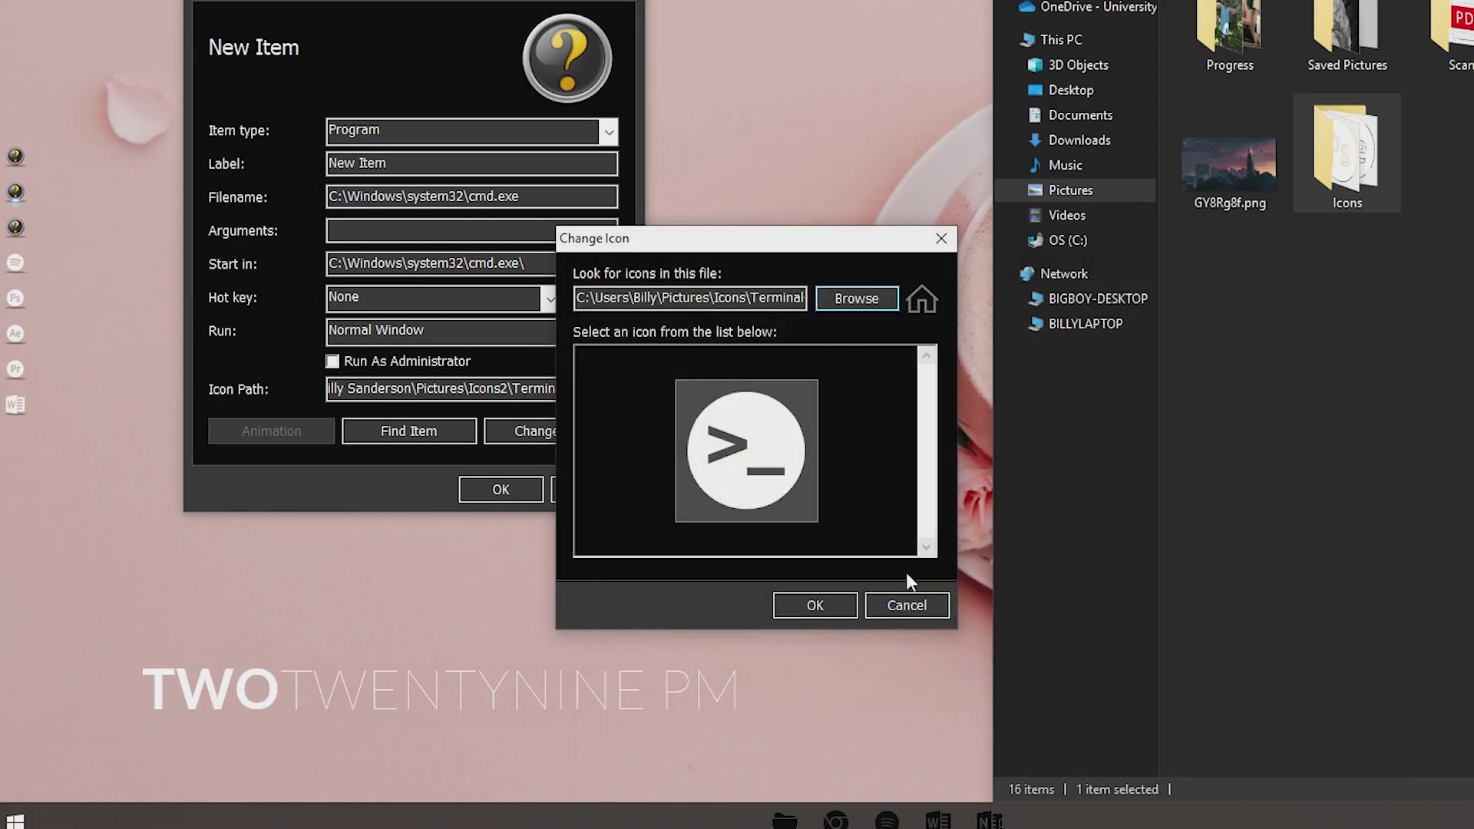
left_click(907, 605)
left_click(476, 486)
Give the Documents dock item the folder icon.
right_click(15, 192)
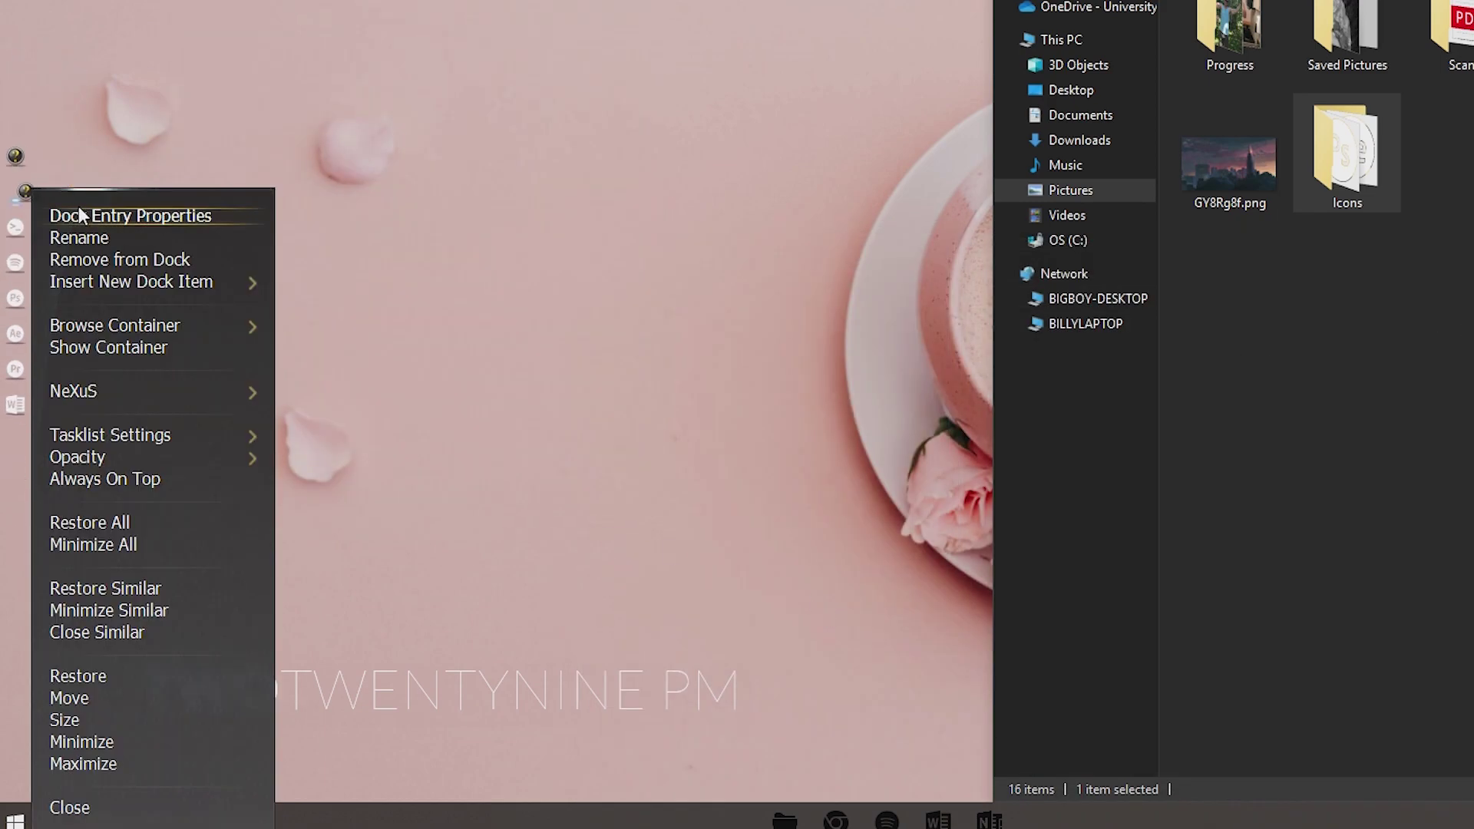
left_click(79, 214)
left_click(476, 395)
left_click(785, 265)
left_click(569, 633)
key("Escape")
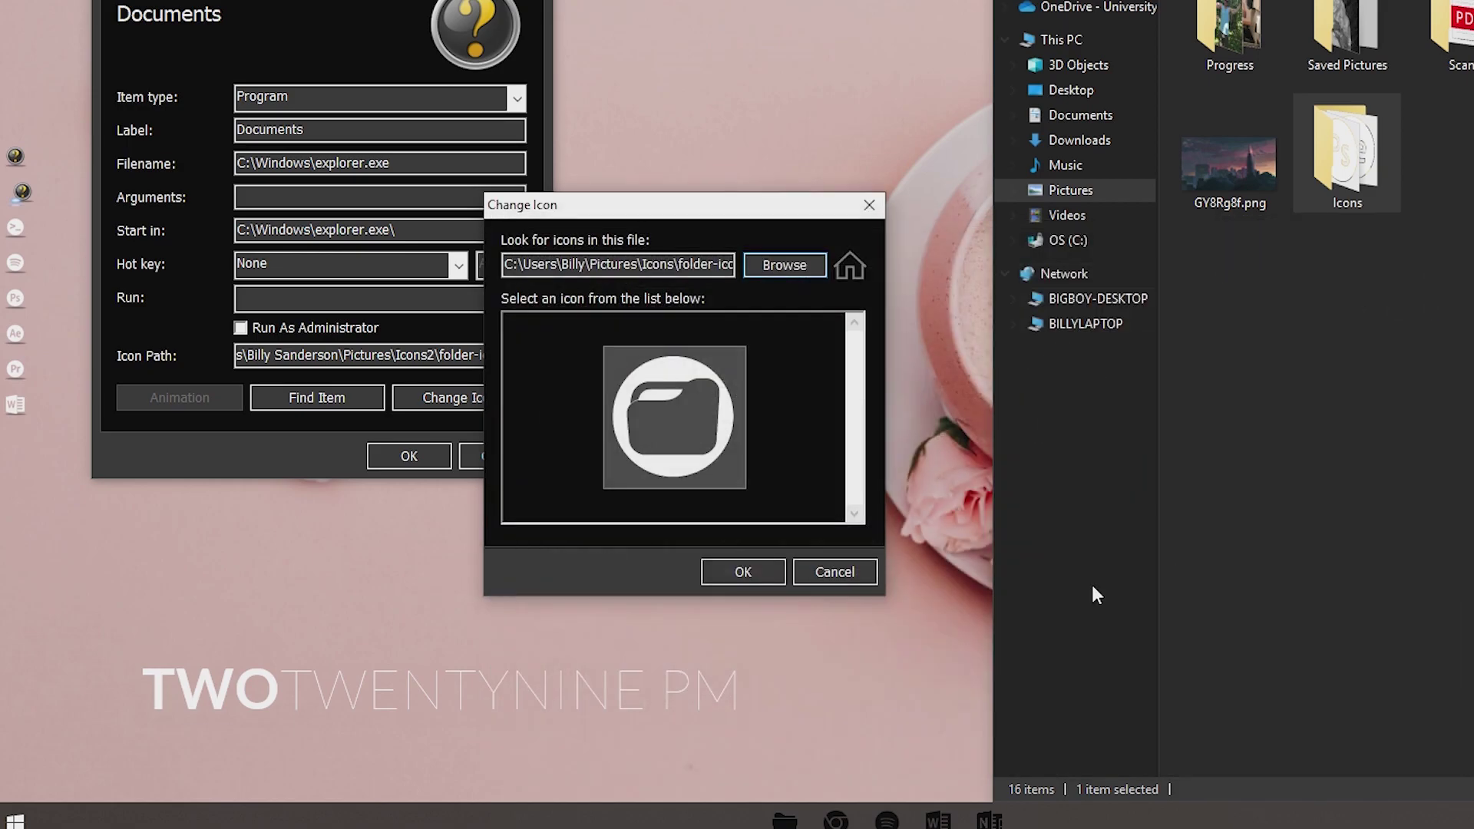
left_click(747, 569)
left_click(409, 456)
Give the Chrome dock item the Chrome icon from Icons and close the Explorer window.
right_click(20, 192)
left_click(84, 172)
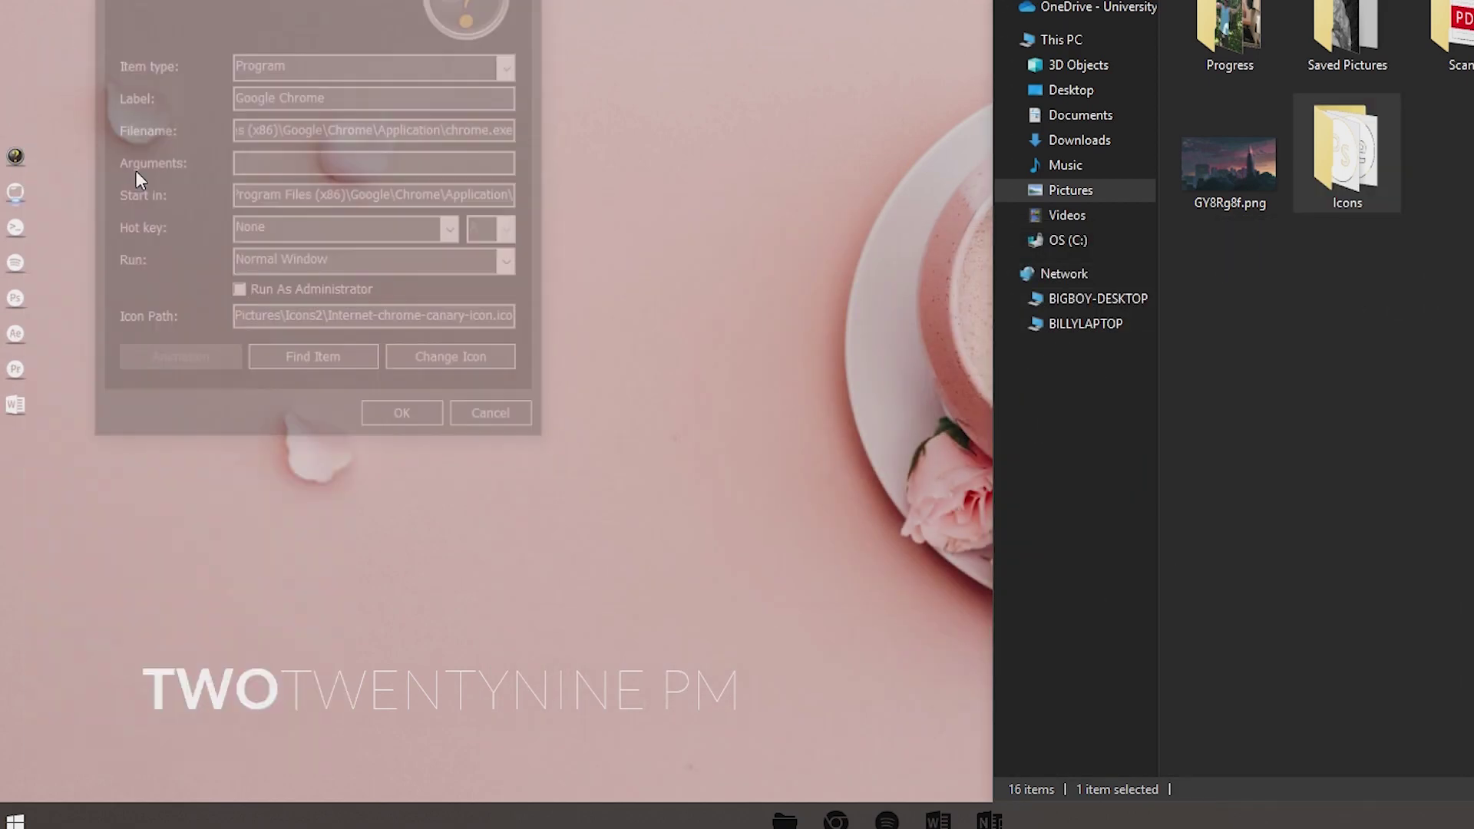
left_click(441, 363)
left_click(589, 499)
left_click(555, 607)
double_click(1279, 342)
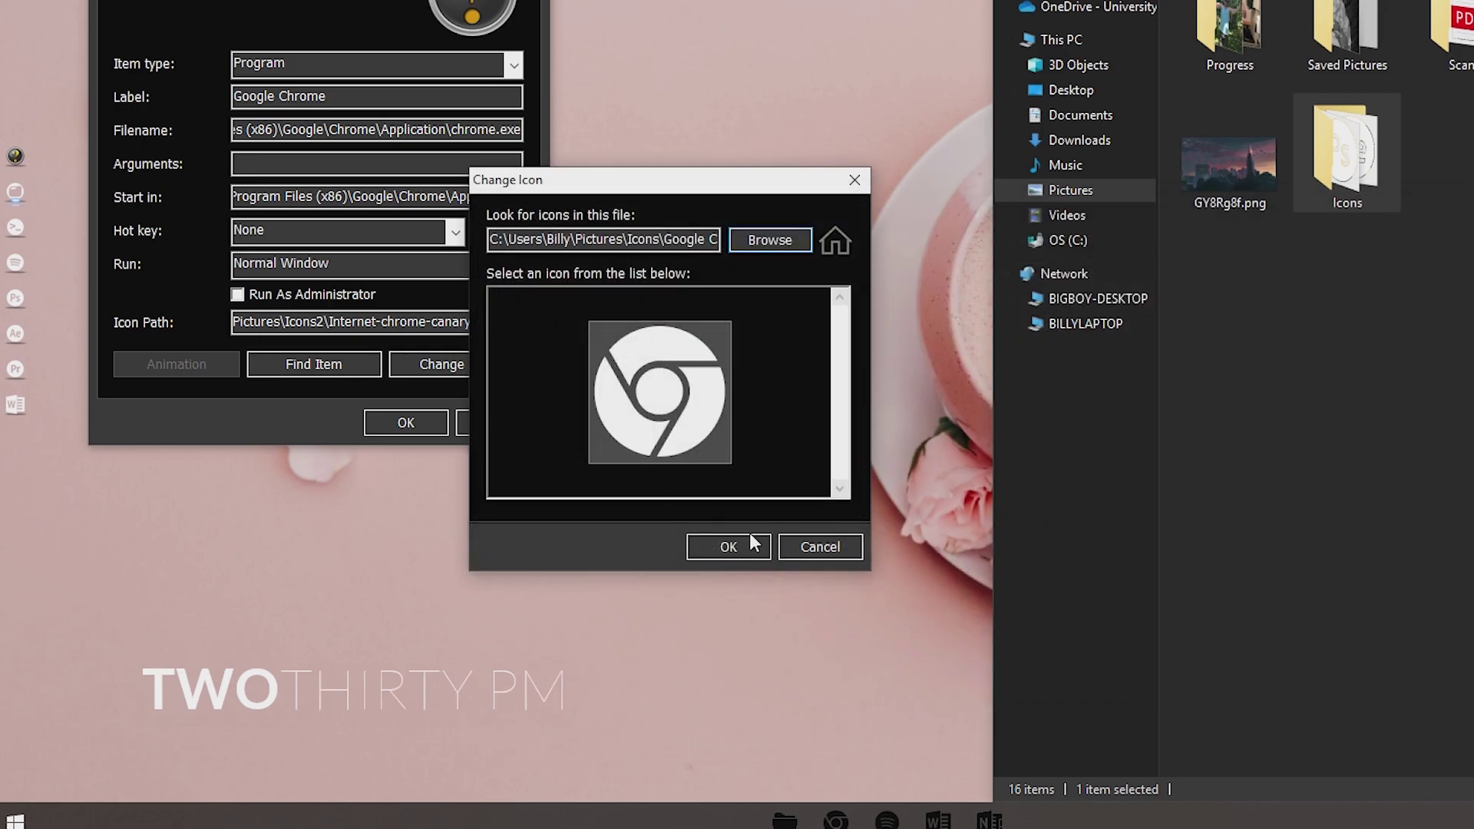
left_click(727, 543)
left_click(405, 422)
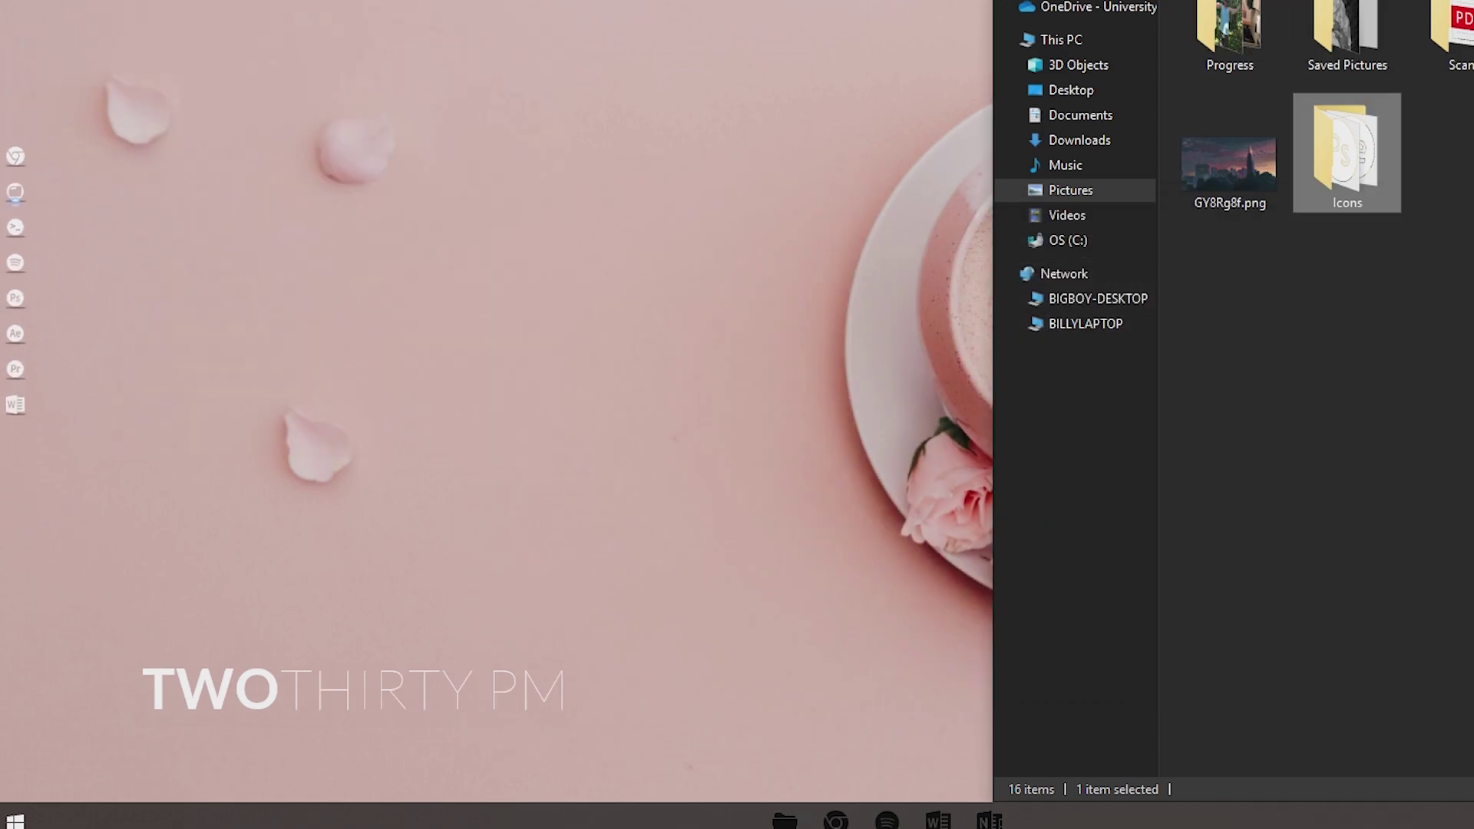
key("alt+F4")
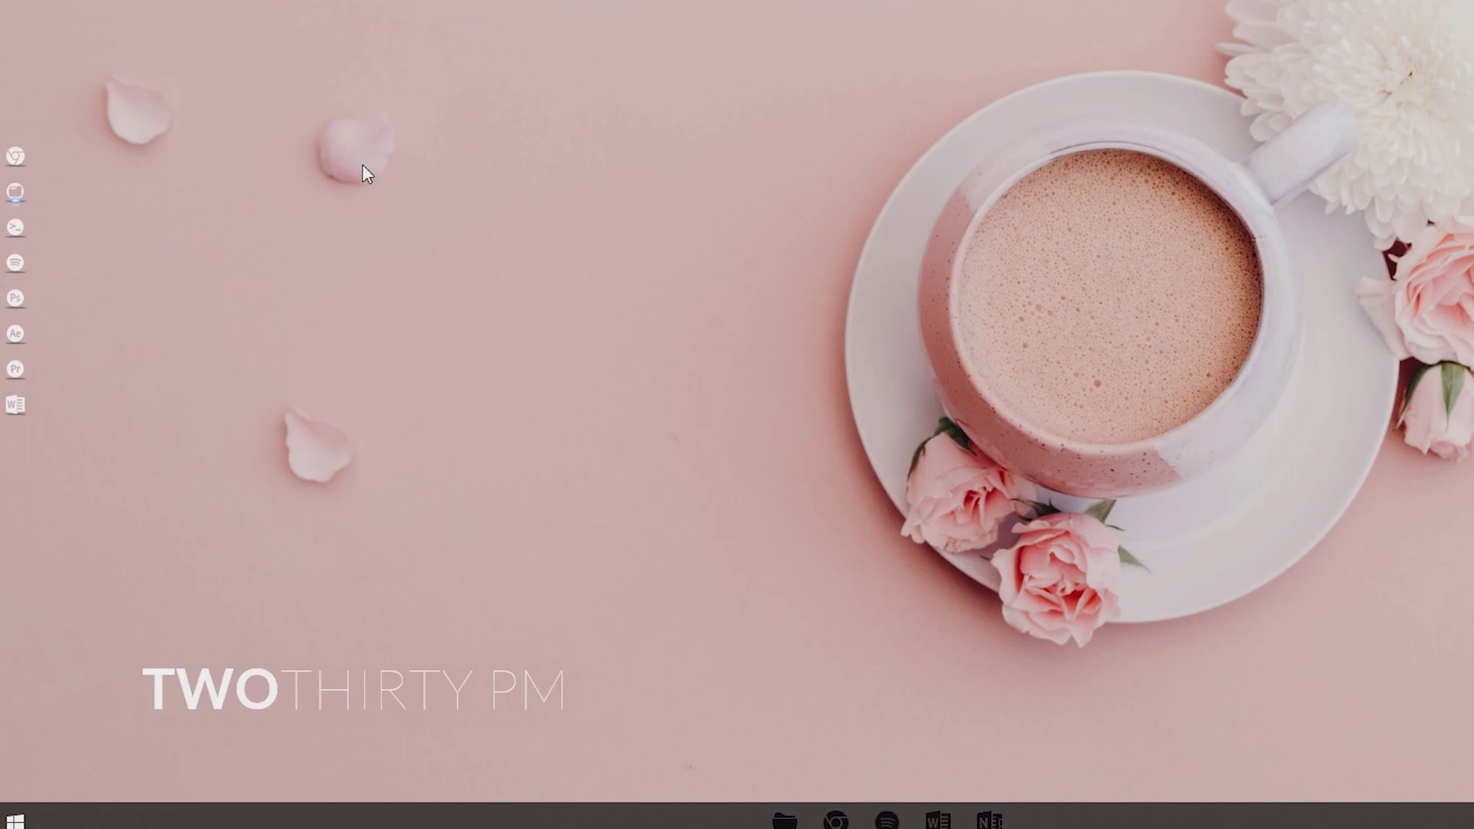
Confirm the folder entry opens File Explorer, then enable Hide Windows taskbar in Nexus Preferences > General.
left_click(19, 195)
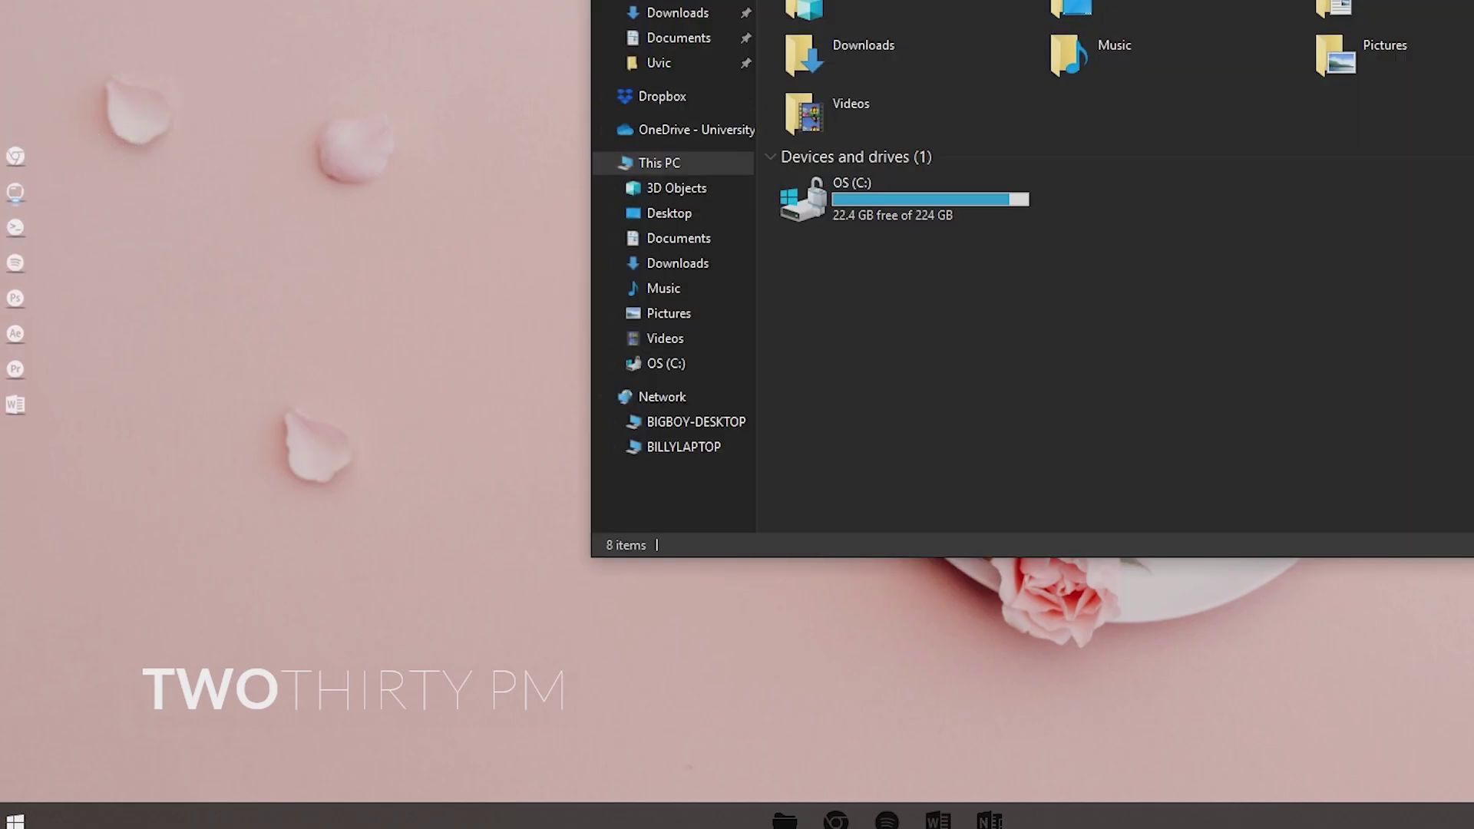
key("alt+F4")
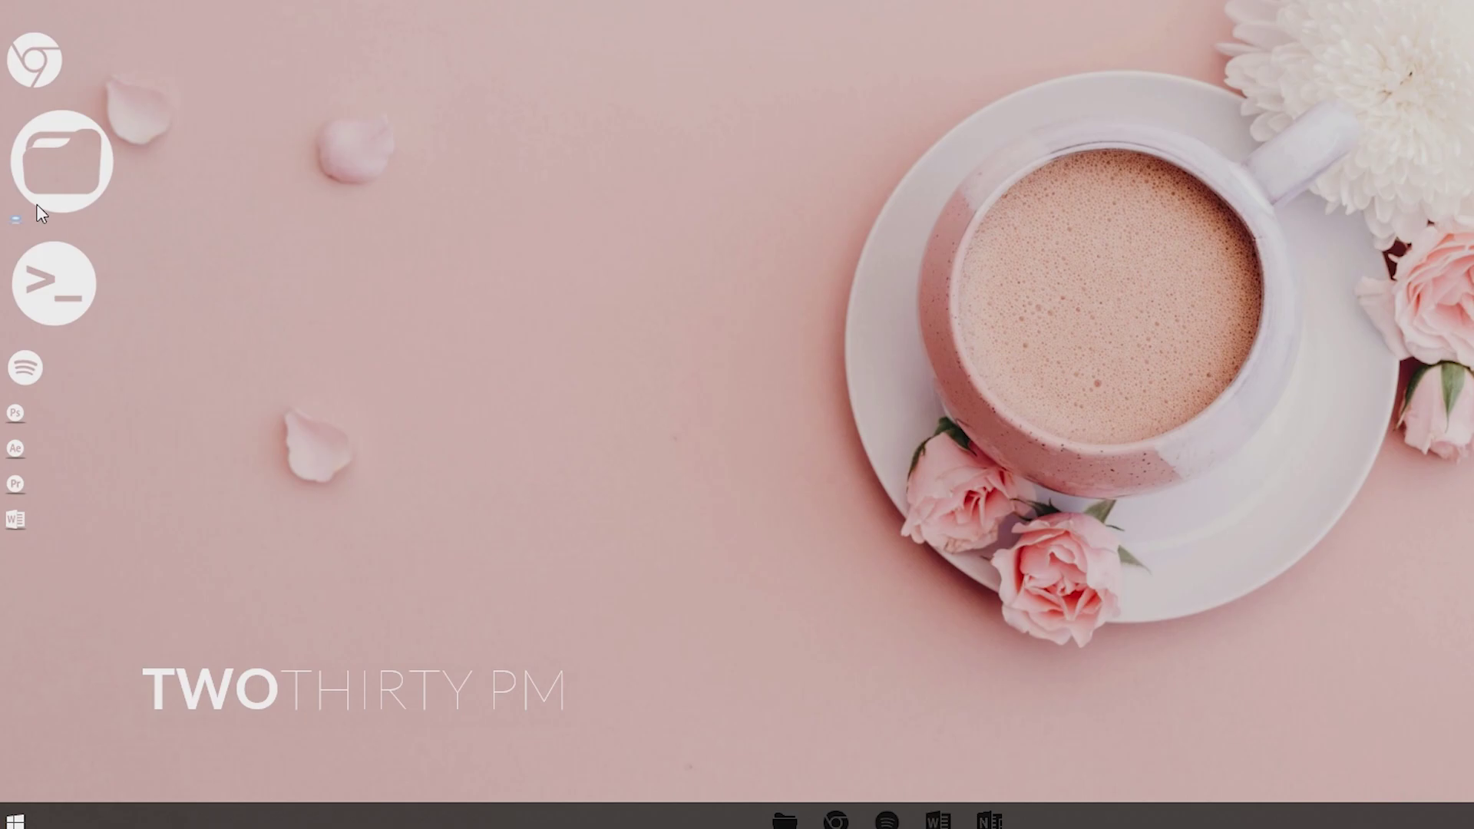
right_click(43, 208)
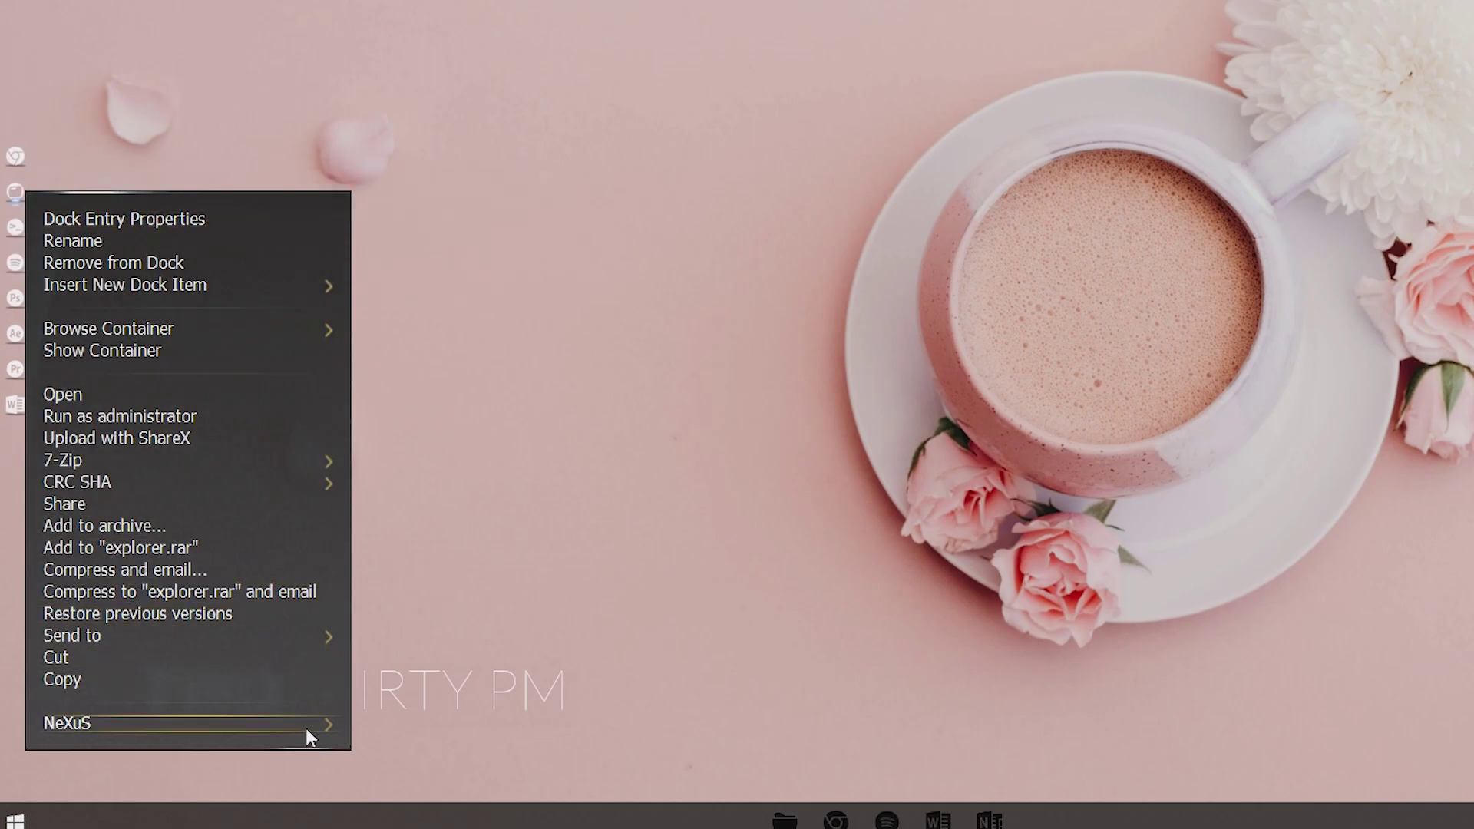
mouse_move(313, 726)
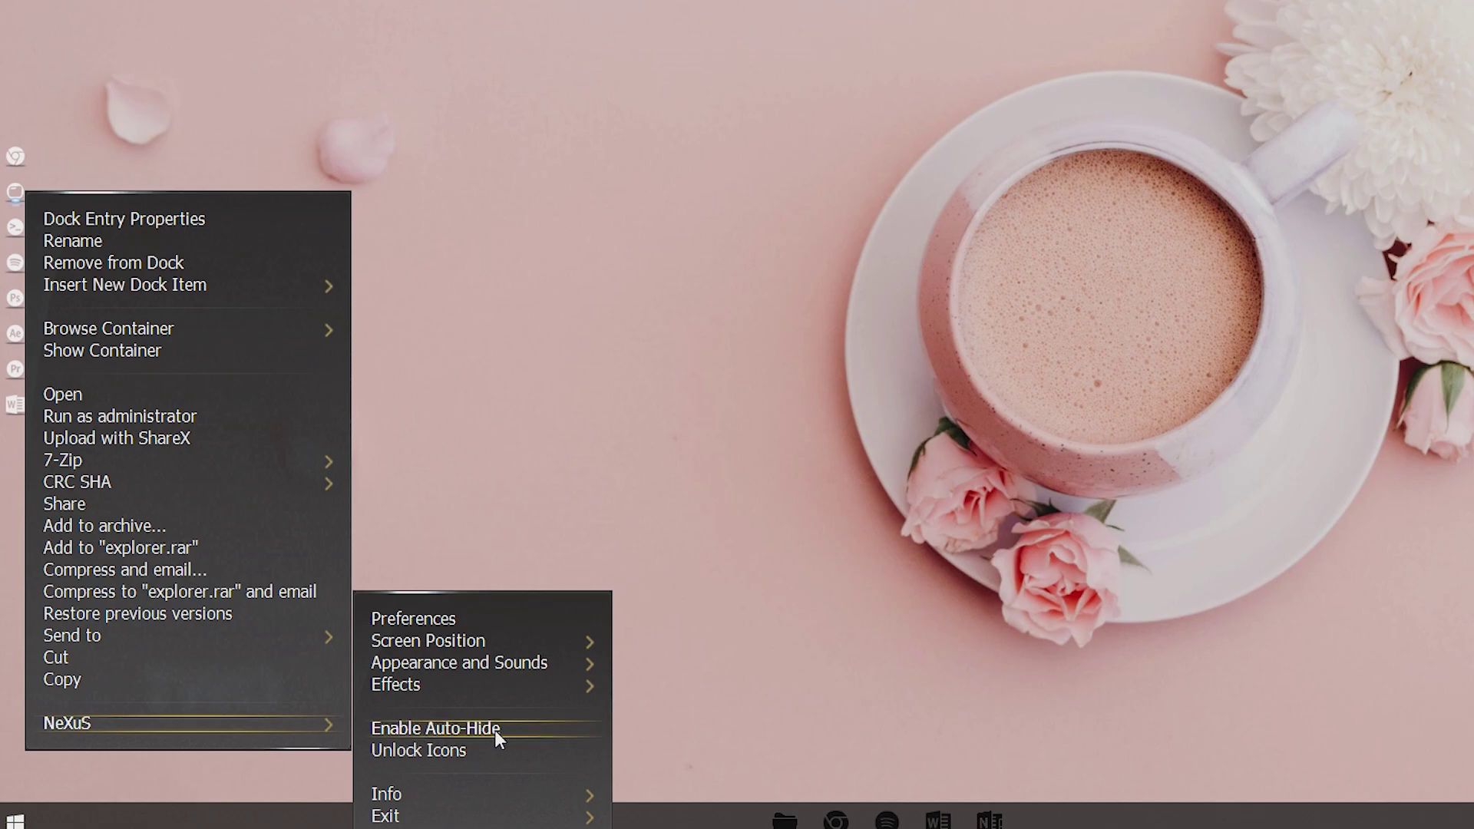
left_click(512, 620)
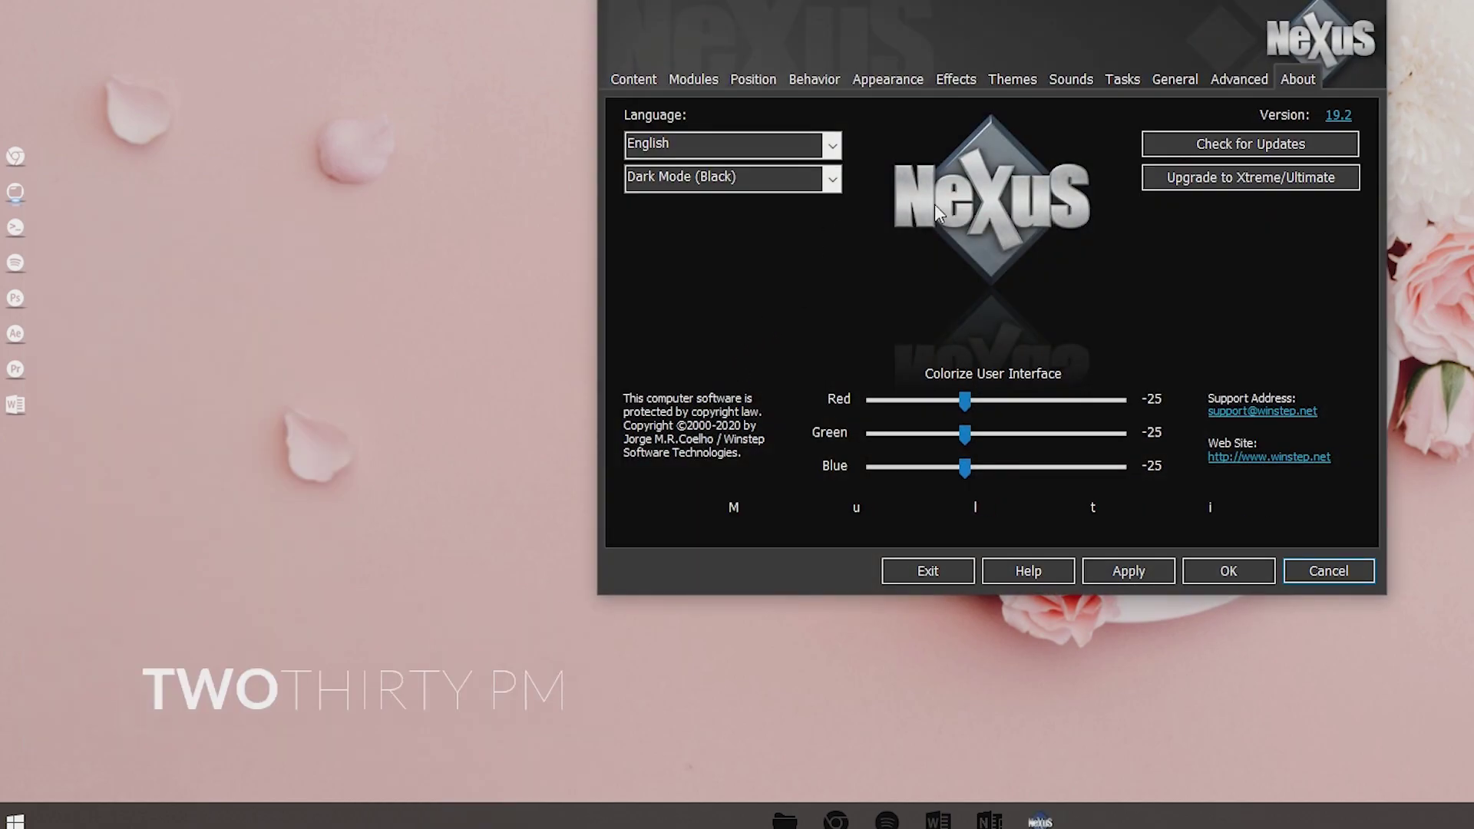
left_click(1189, 80)
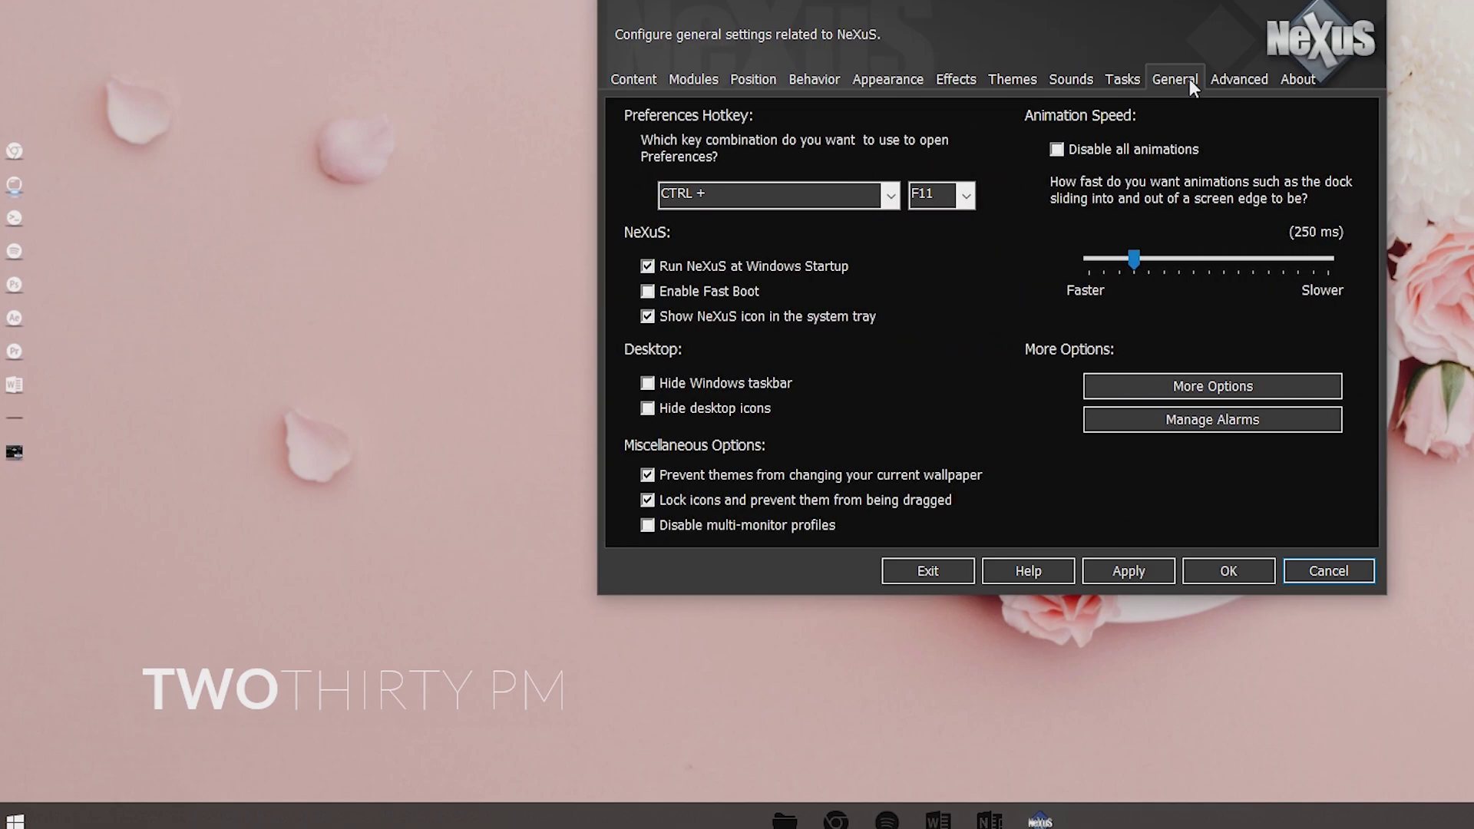
left_click(647, 384)
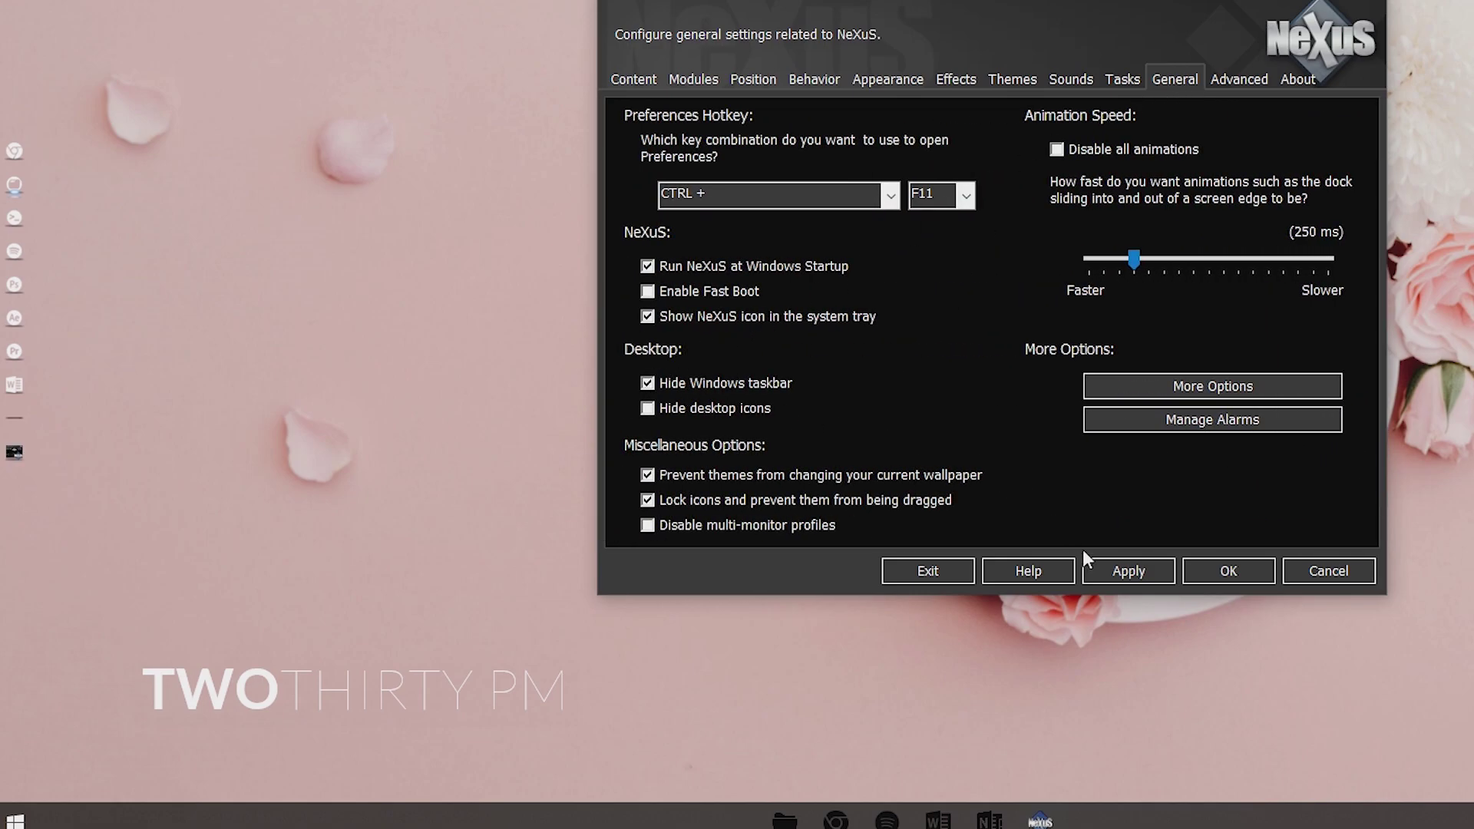
left_click(1135, 571)
left_click(1254, 571)
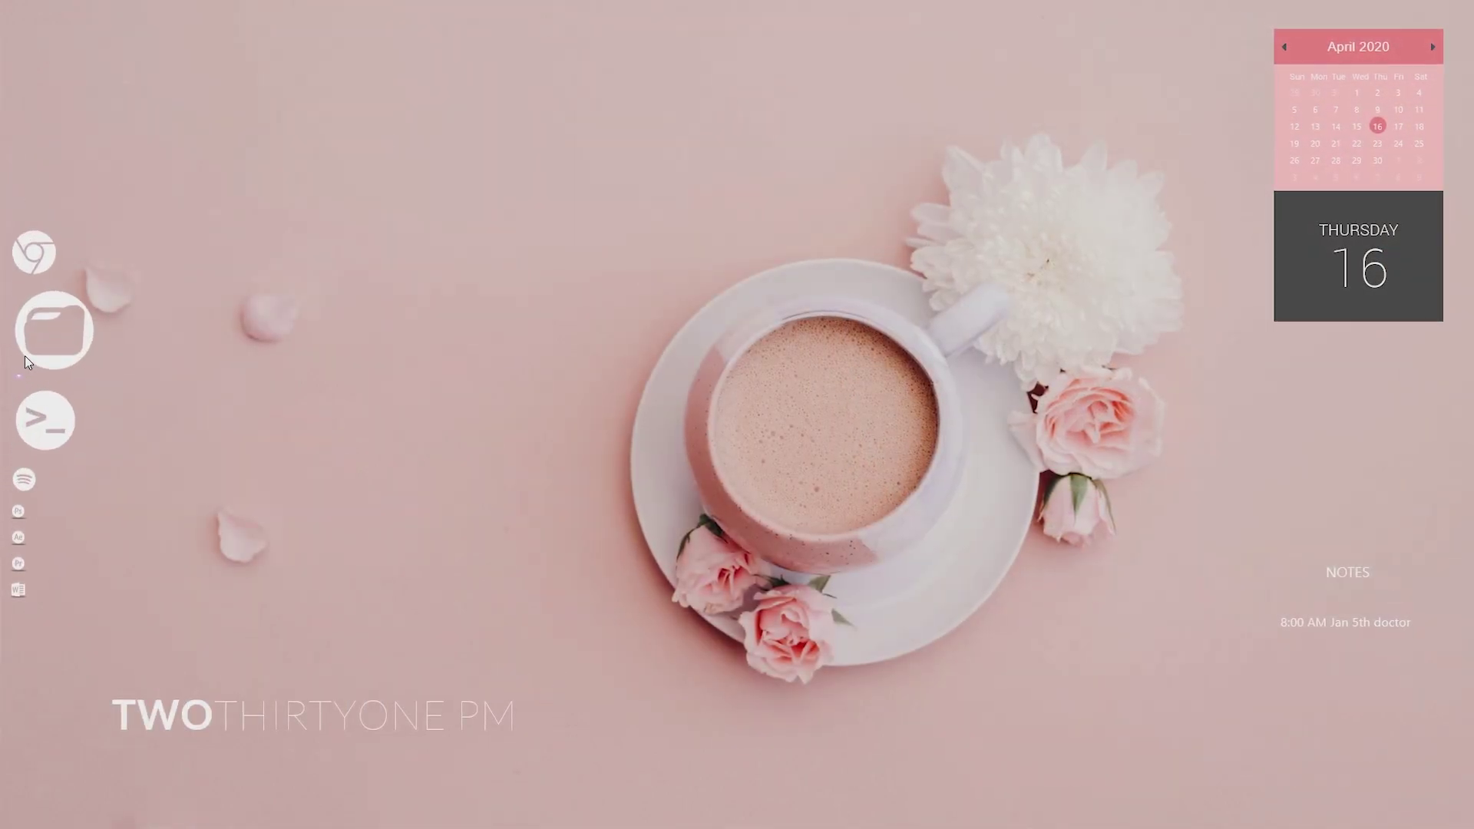
Test the Spotify dock item, dismiss the missing Spotify.exe error, and open its entry properties.
left_click(48, 408)
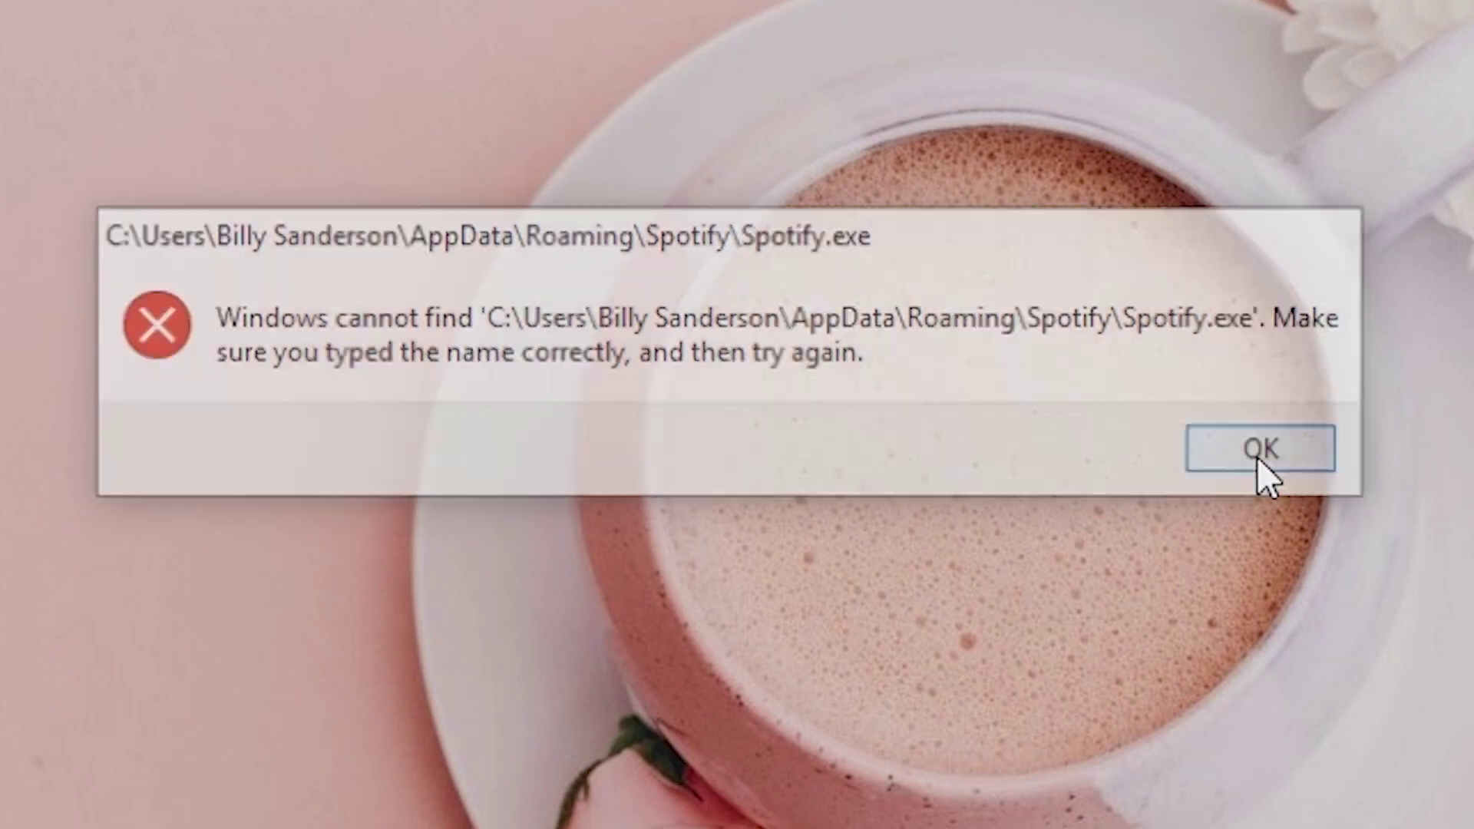
left_click(1255, 458)
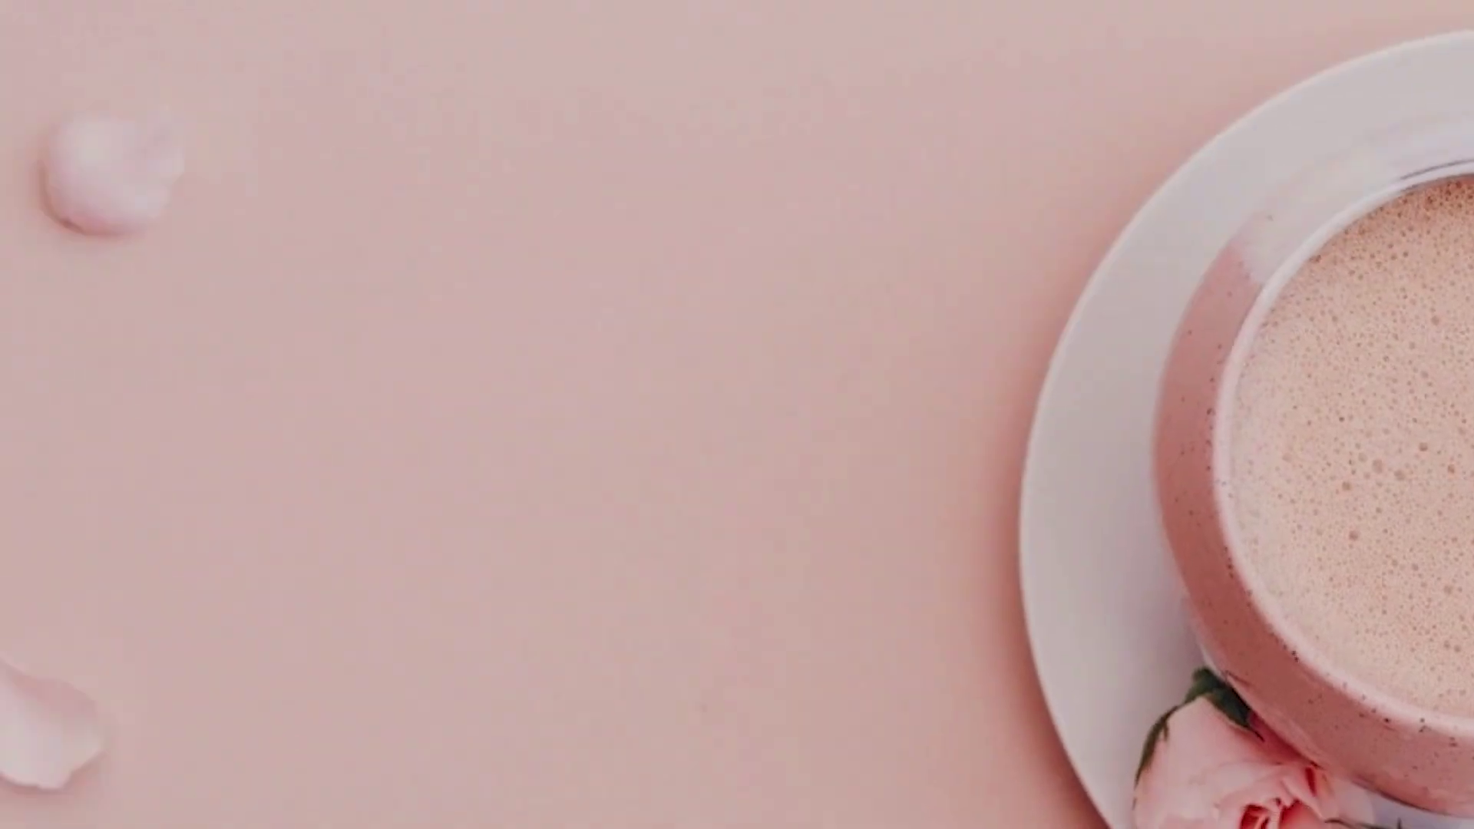
right_click(62, 389)
left_click(122, 419)
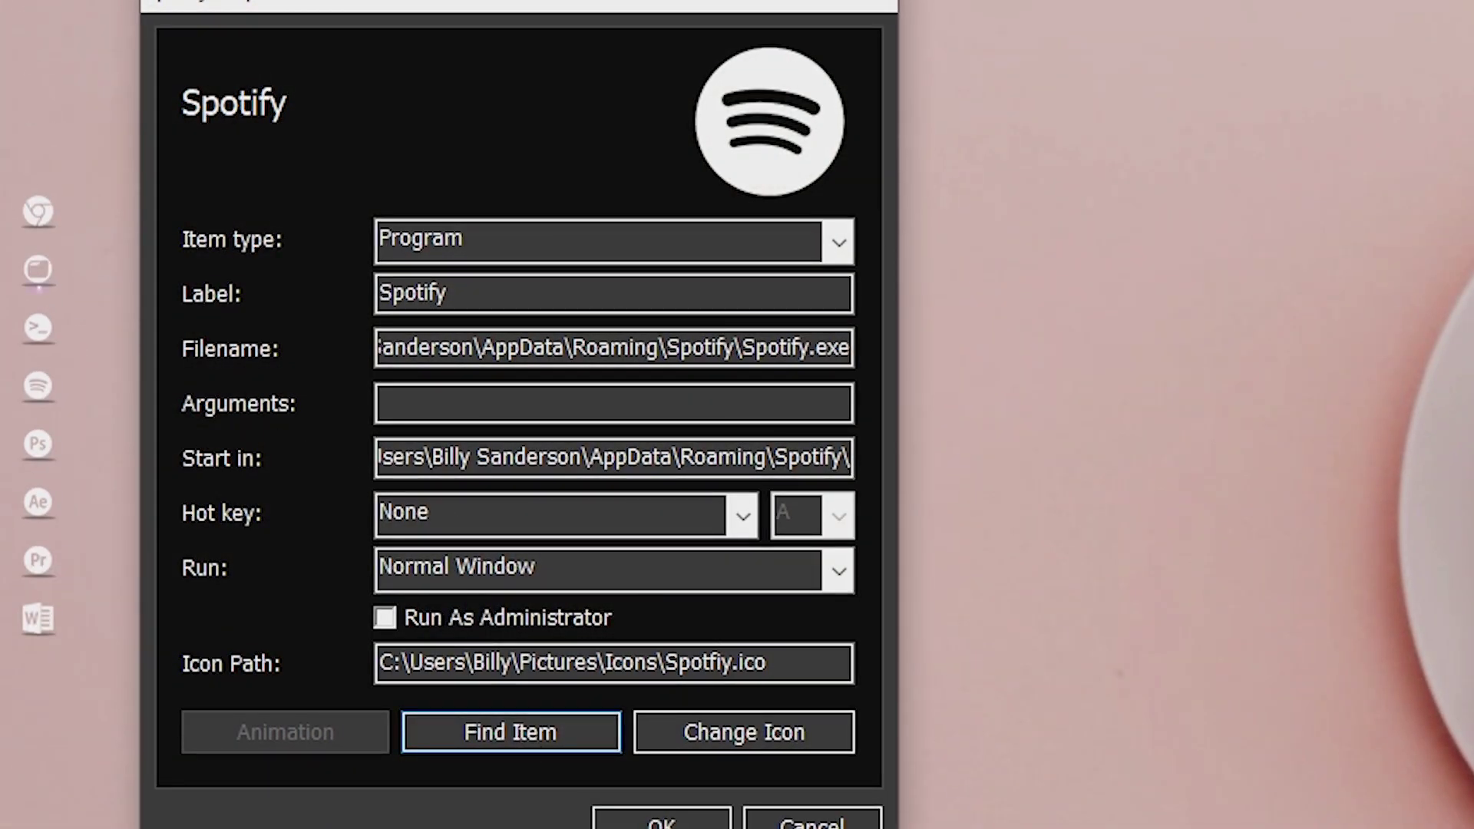
Search Start for 'spot' and open the Spotify shortcut's file location.
key("super")
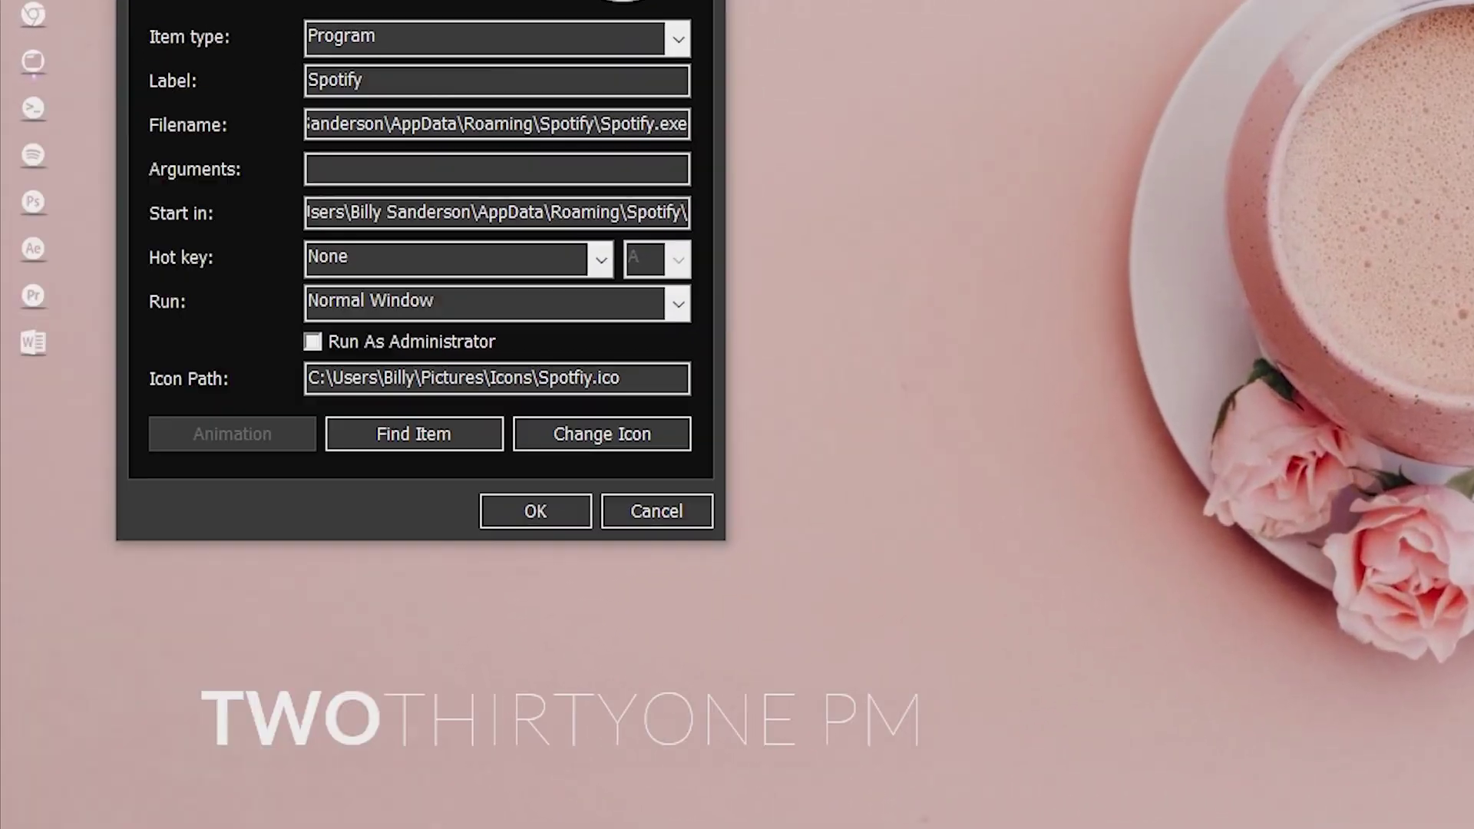
type("spot")
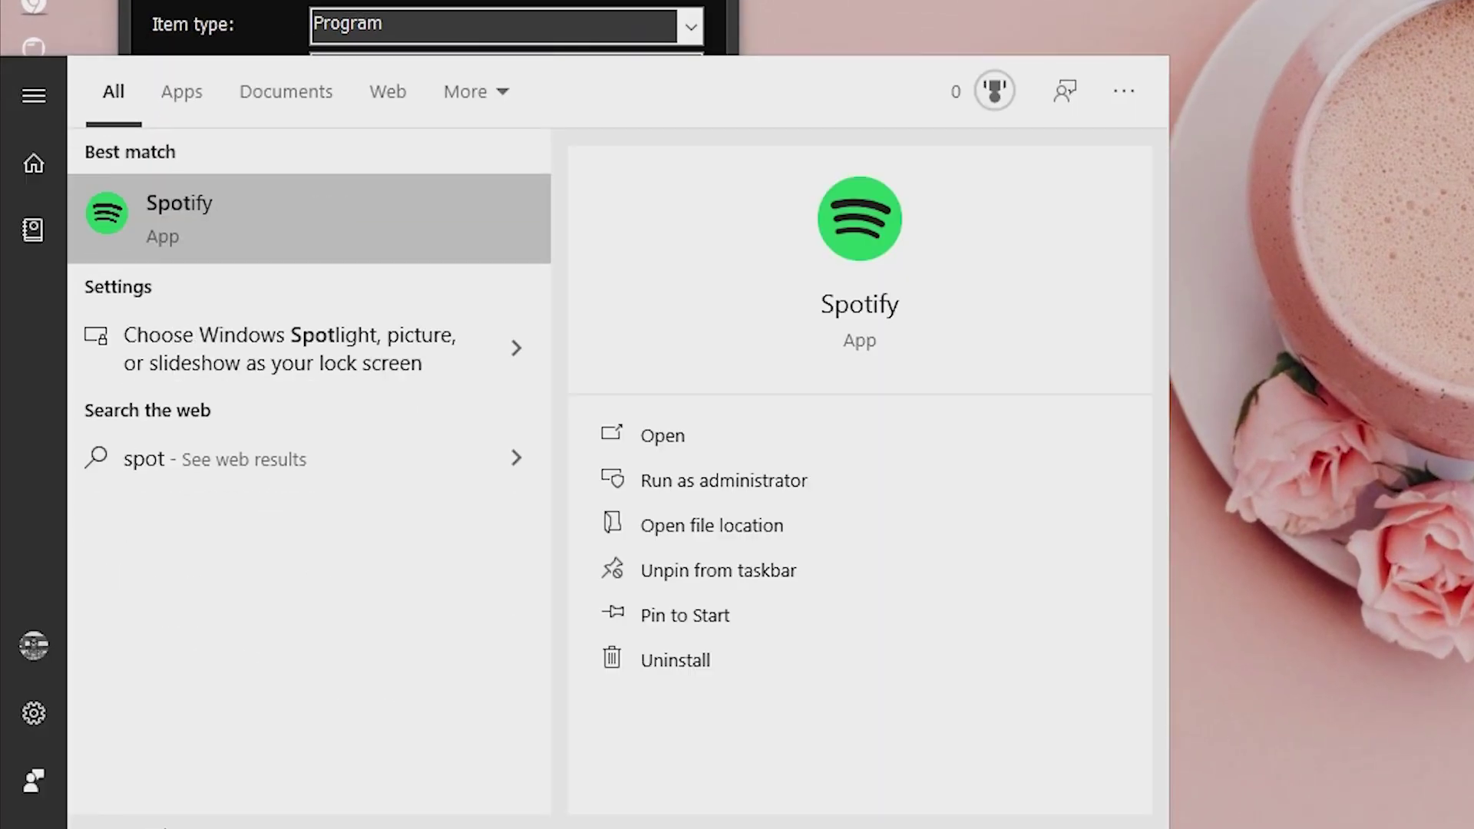
right_click(208, 205)
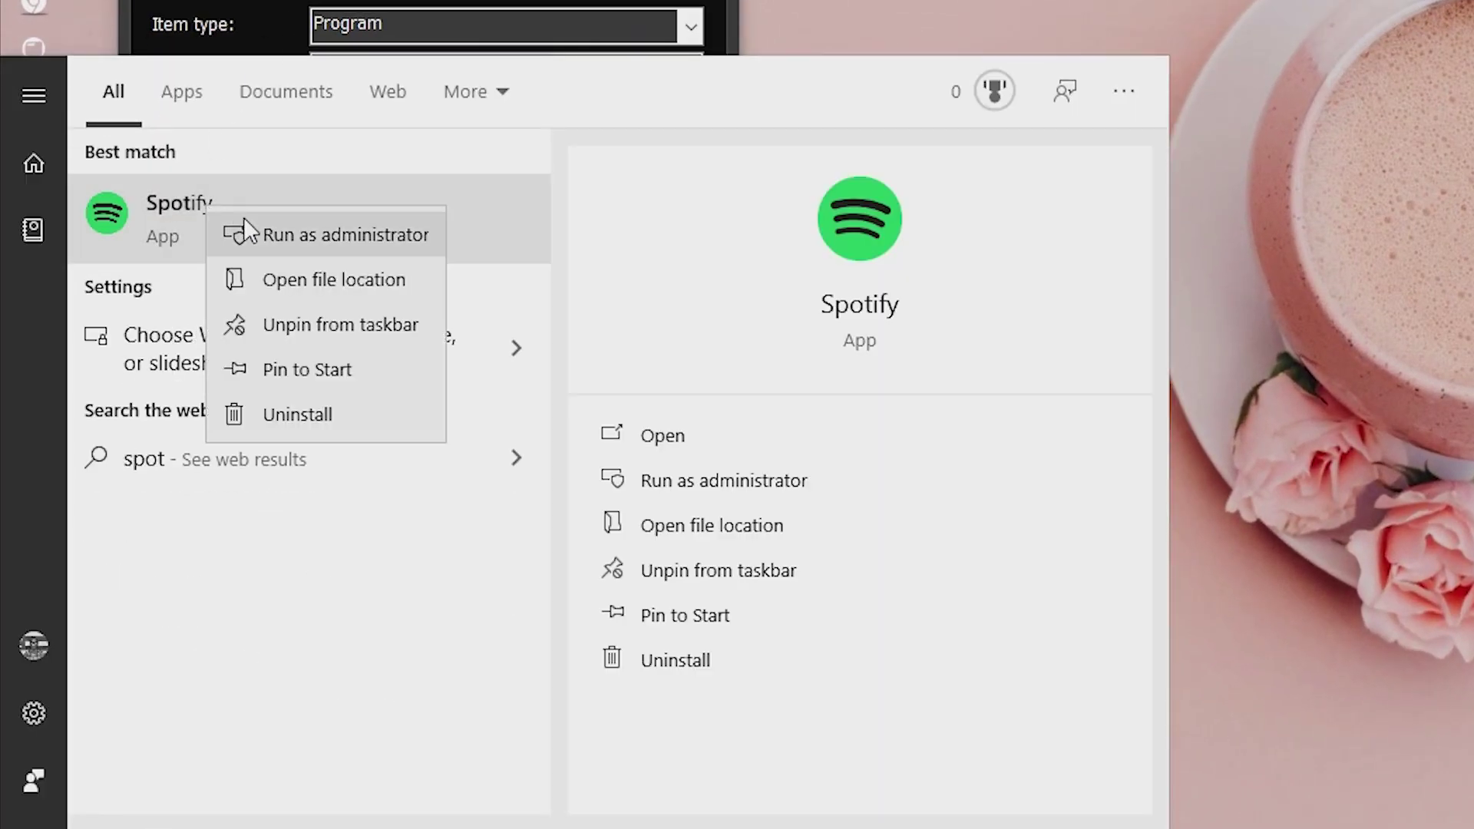
left_click(299, 268)
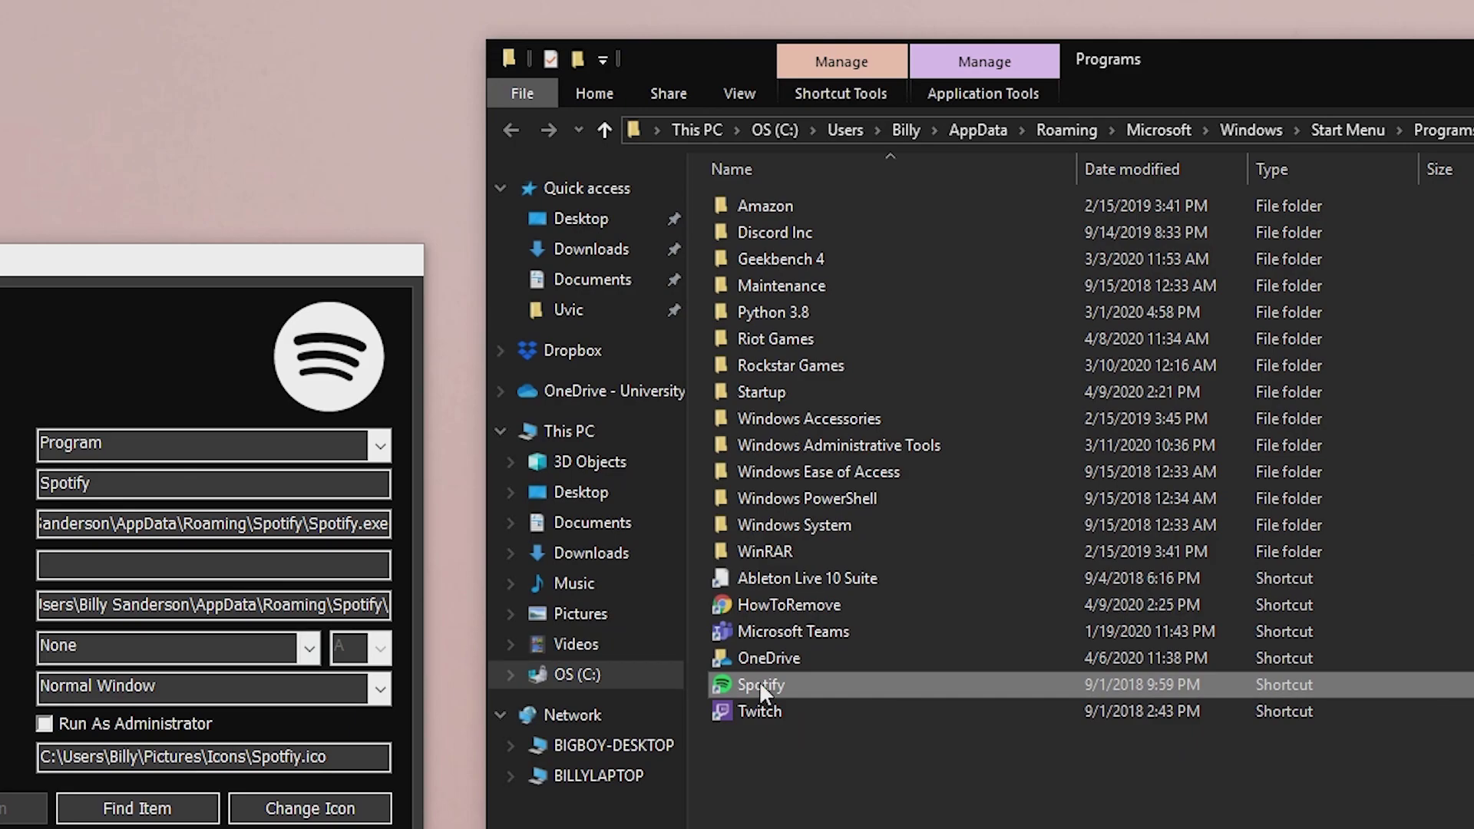
Locate the real Spotify.exe and copy its folder path from its Properties Location.
right_click(758, 680)
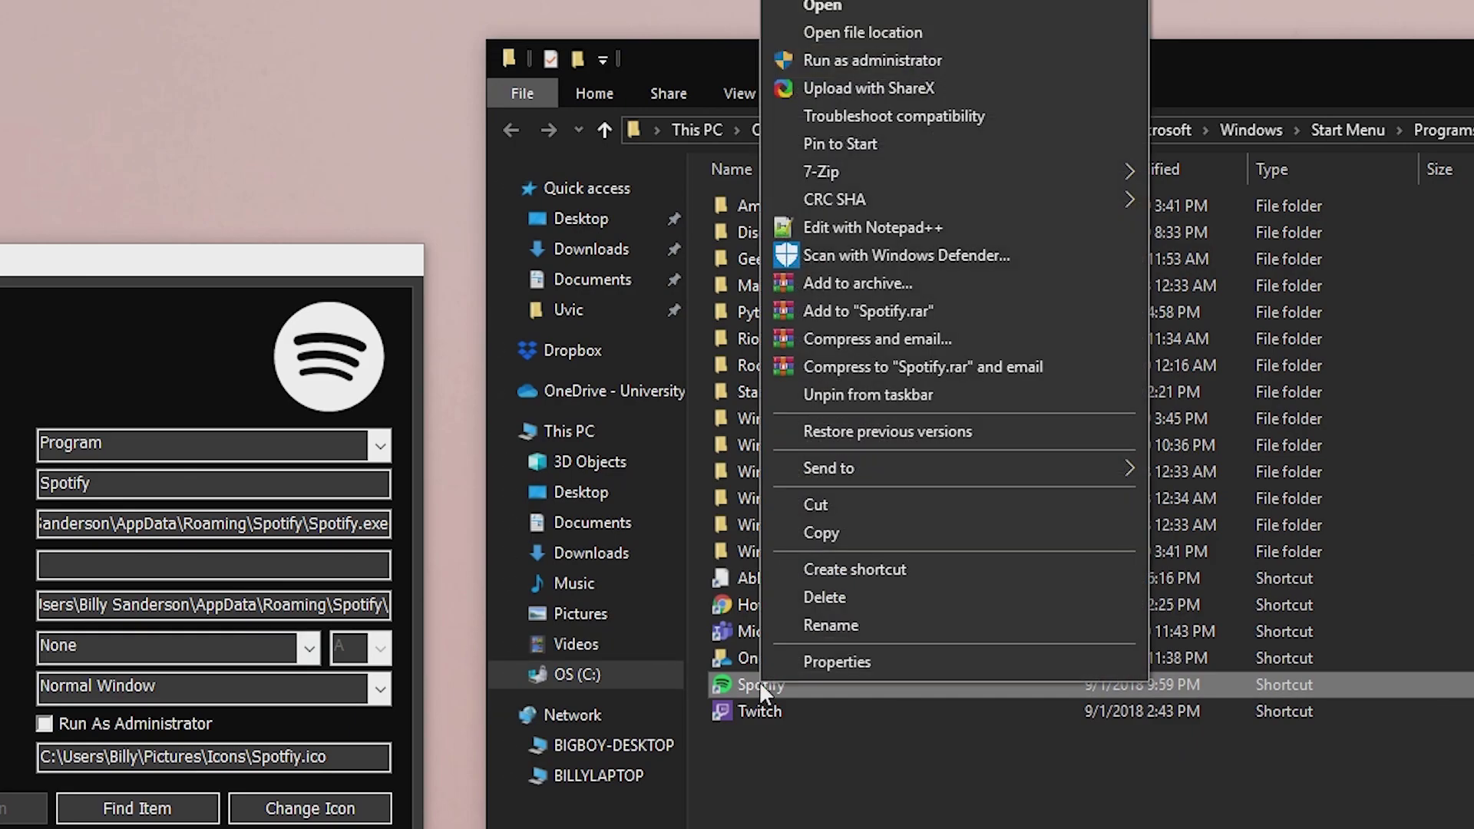
left_click(913, 34)
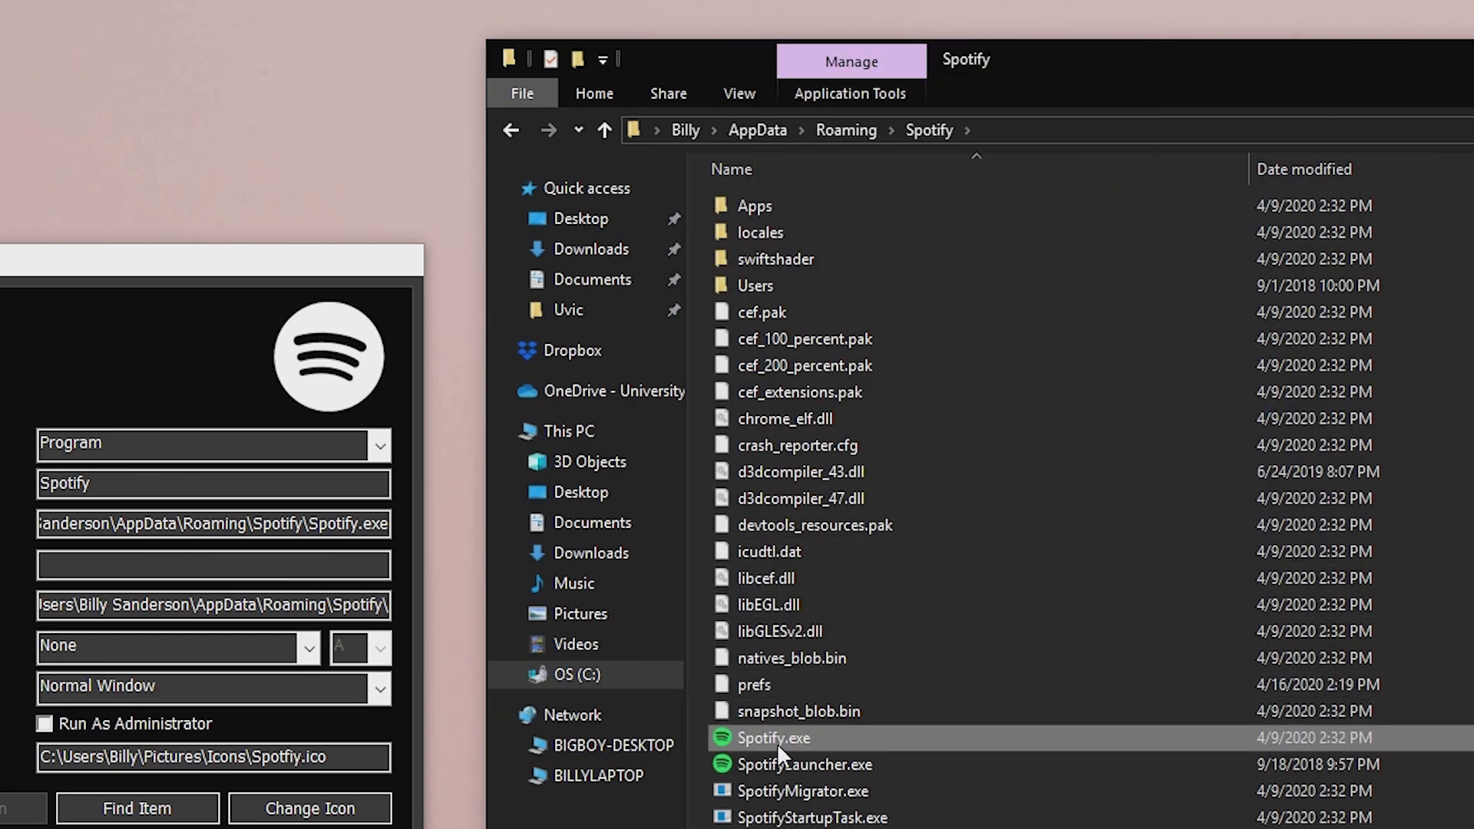
right_click(781, 739)
left_click(864, 726)
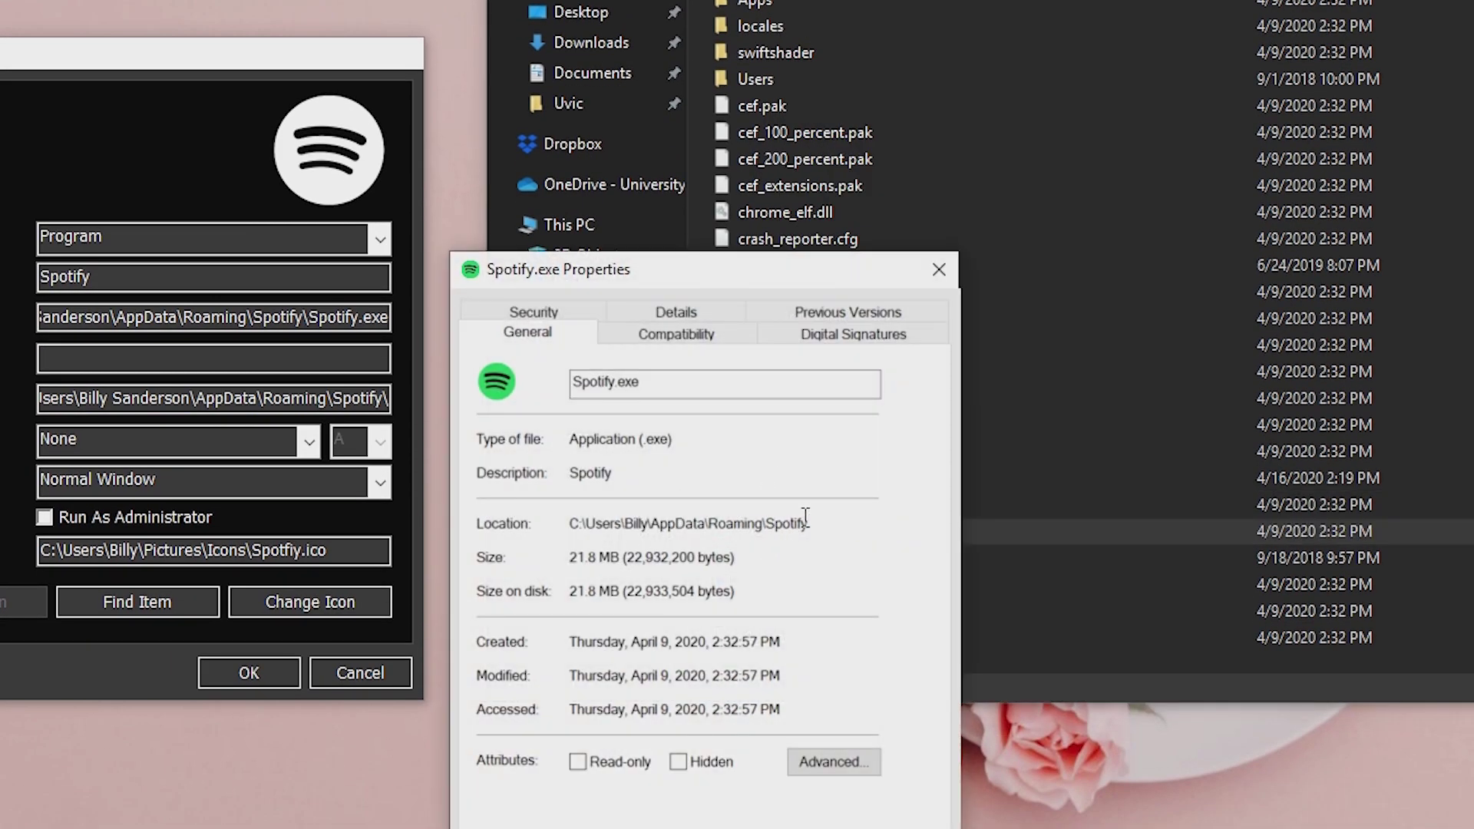
left_click_drag(714, 534, 602, 533)
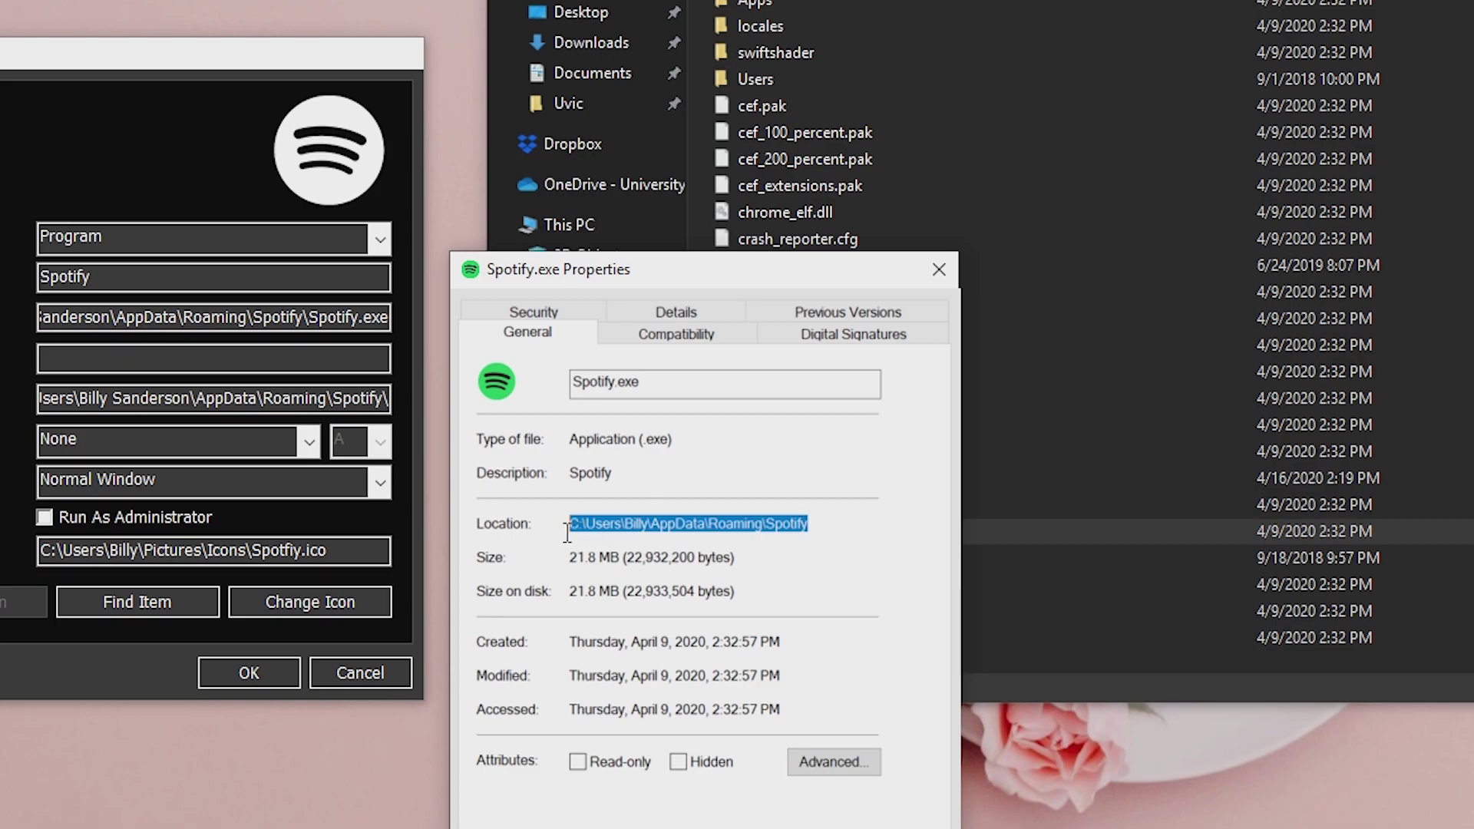
key("ctrl+c")
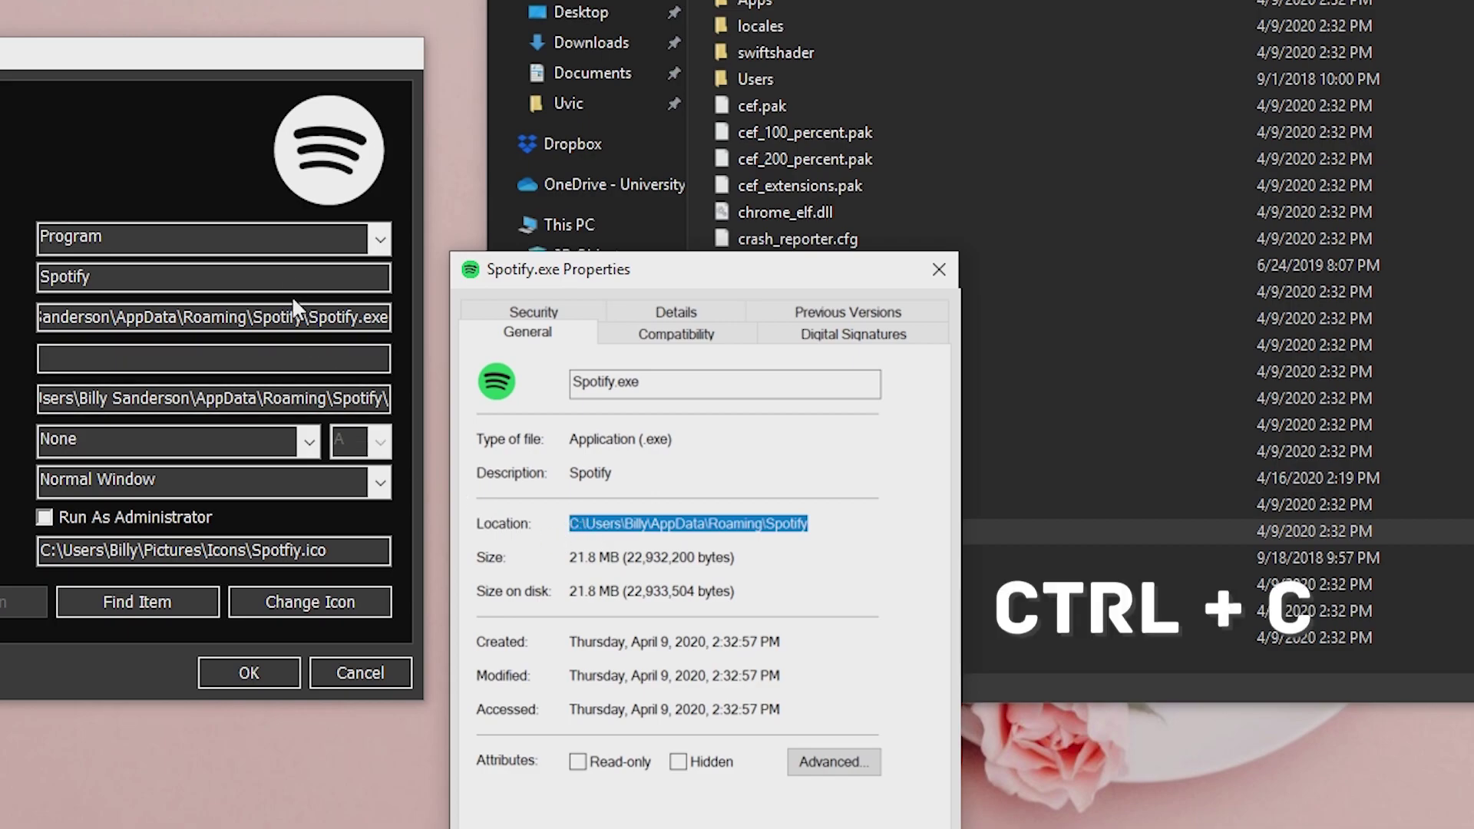
Paste the correct Spotify folder into the dock entry's program path, save, and test-launch Spotify.
left_click(152, 138)
left_click(274, 317)
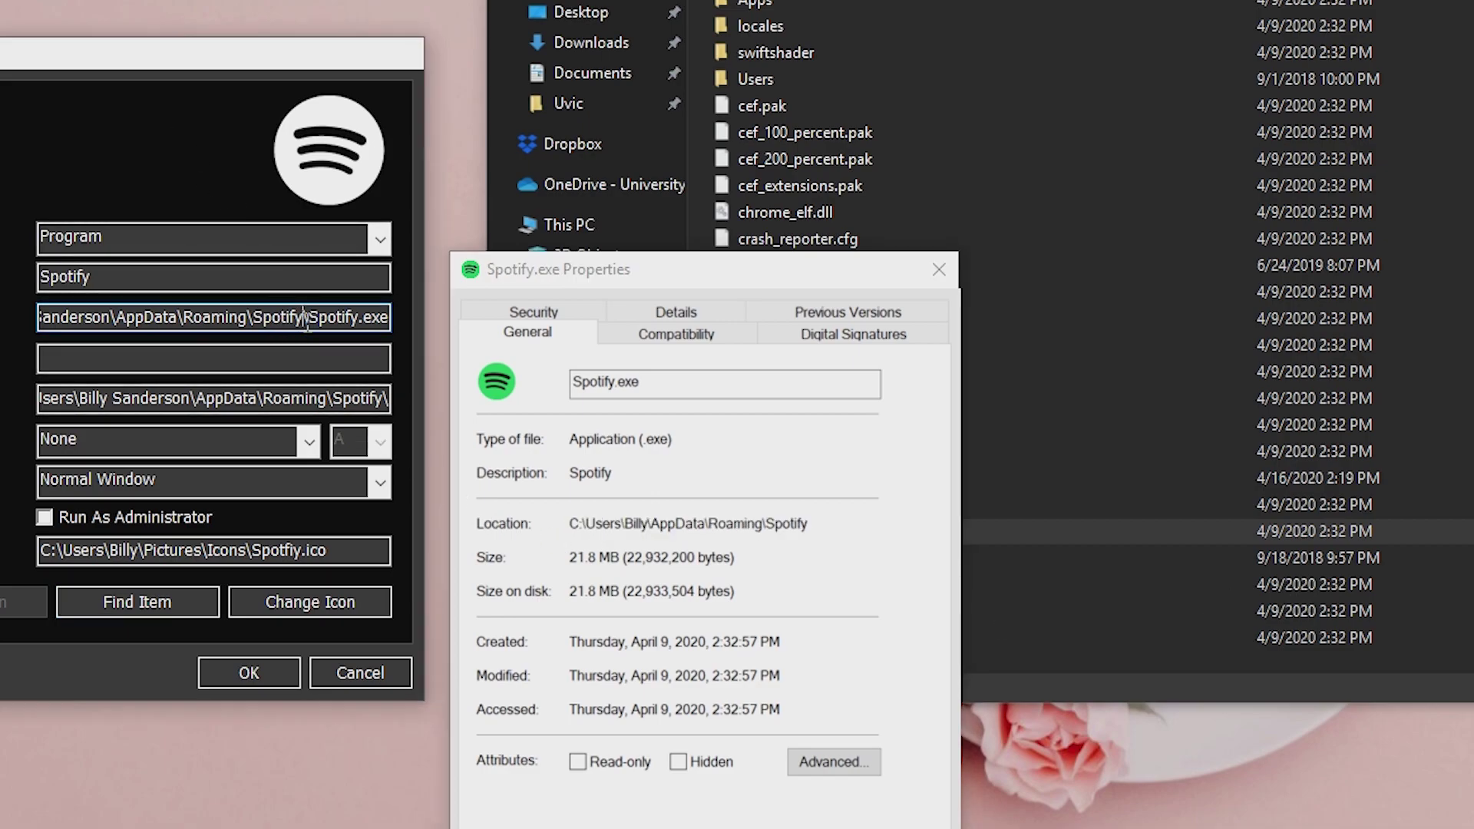
left_click_drag(307, 317, 34, 317)
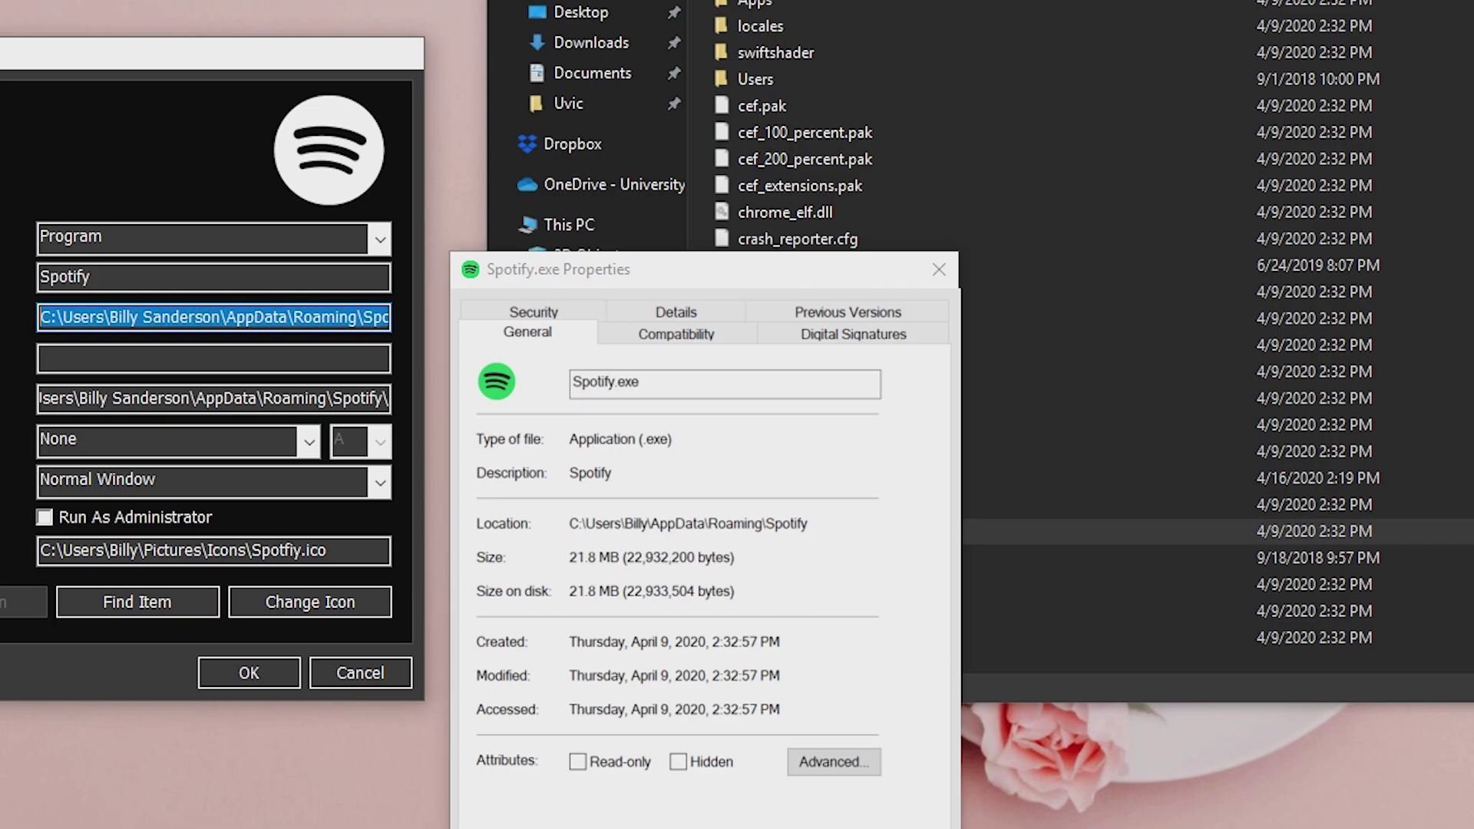
key("ctrl+v")
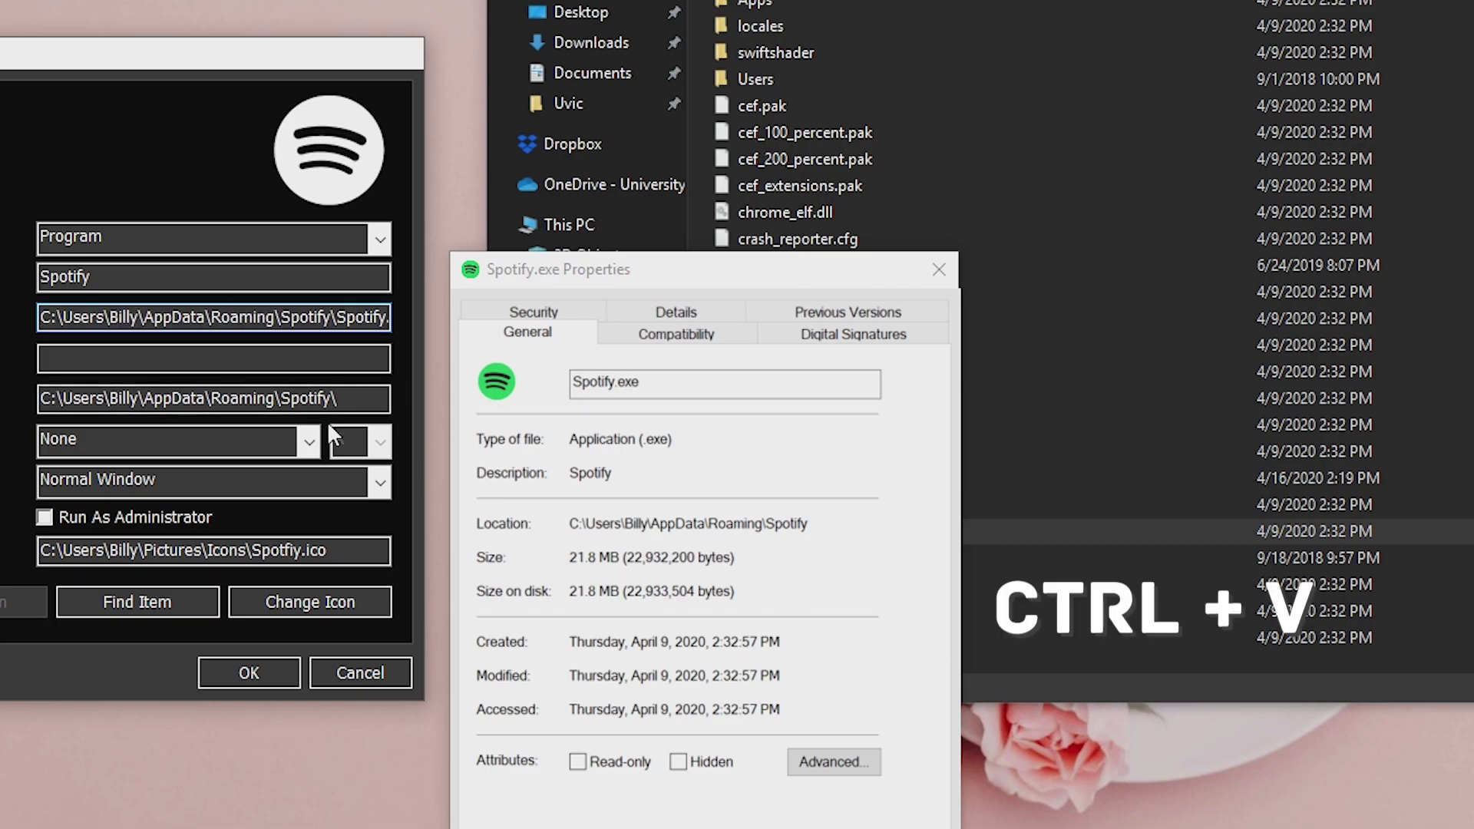
left_click(264, 675)
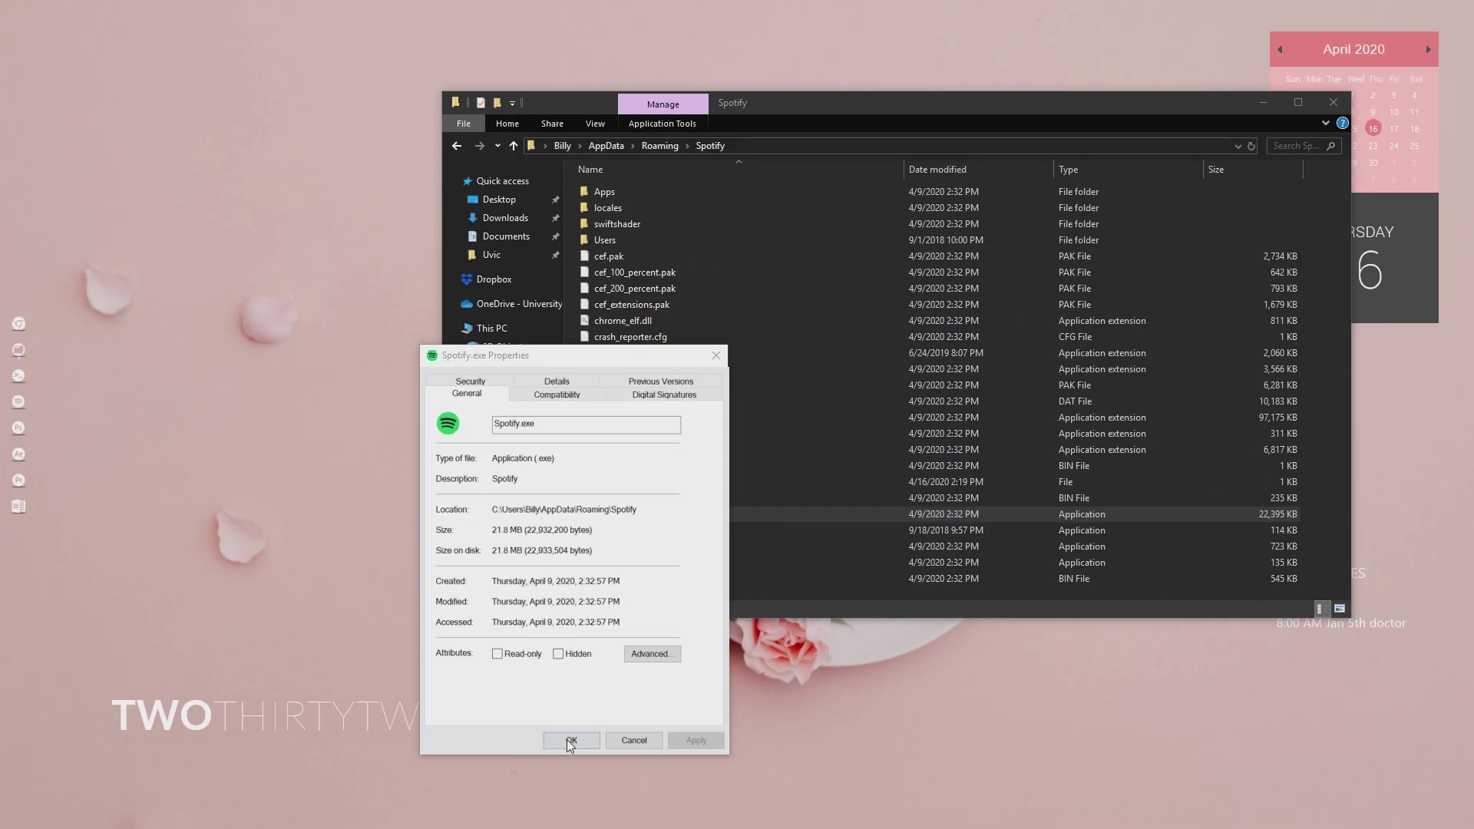
left_click(569, 743)
left_click(48, 399)
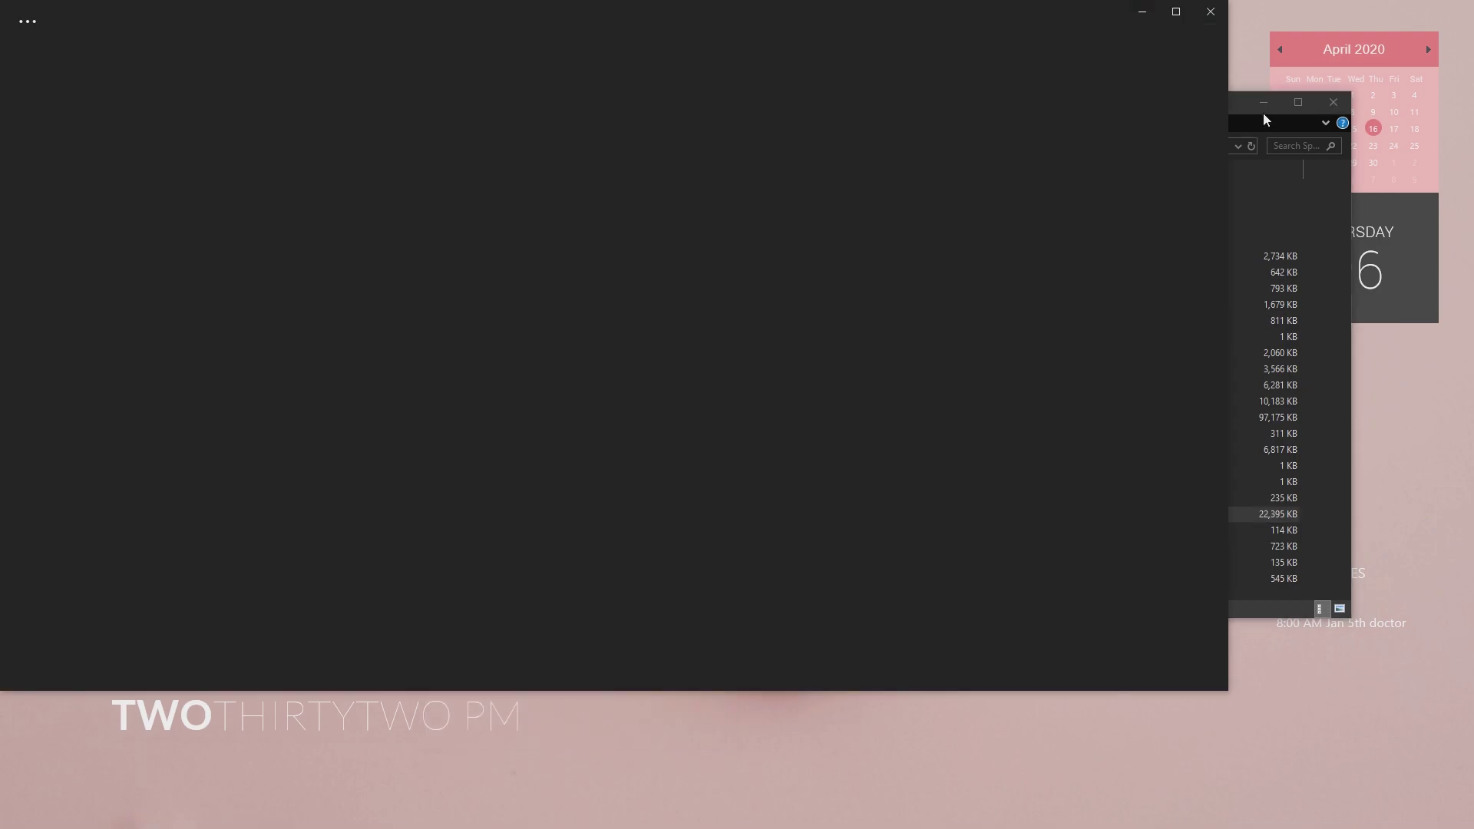